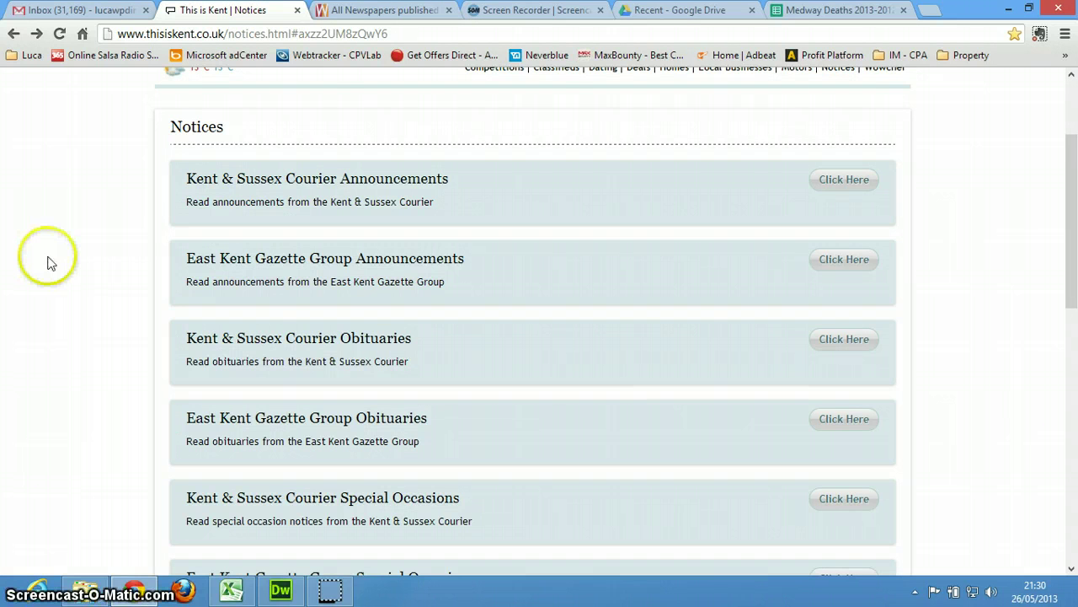
Review the Kent & Sussex Courier and East Kent Gazette Group obituary listings, and check the column headings of the Medway Deaths 2013-2012 spreadsheet.
scroll(46, 261, up, 2)
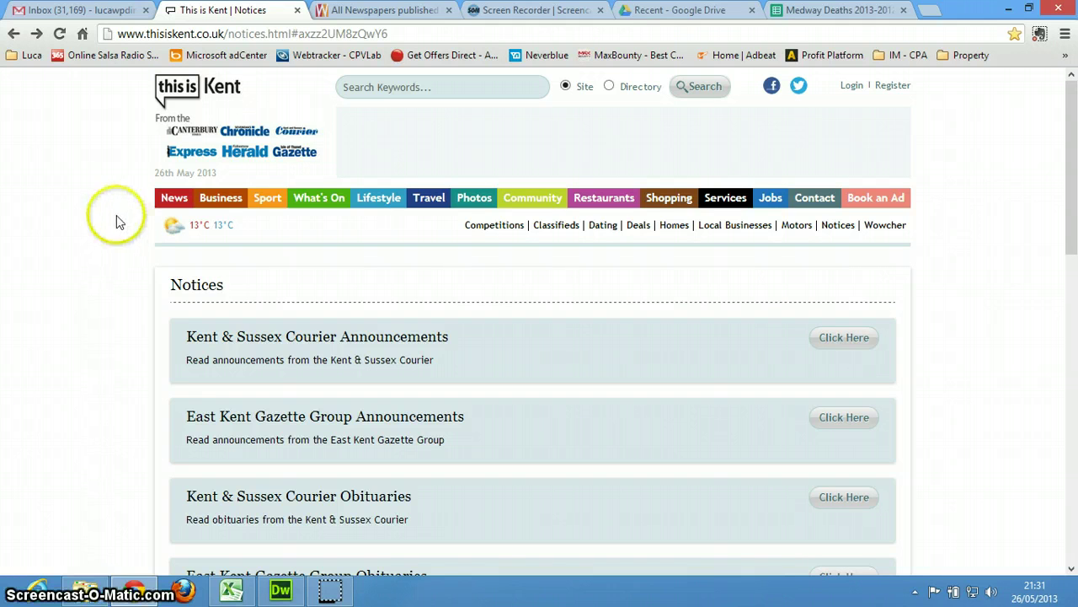
click(292, 33)
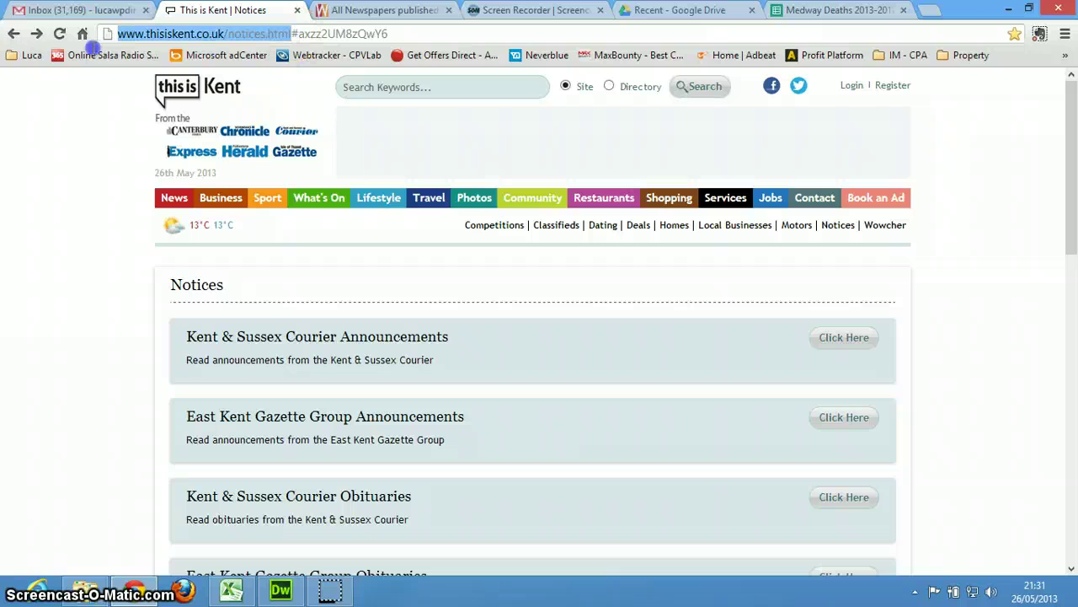
drag(117, 33, 193, 42)
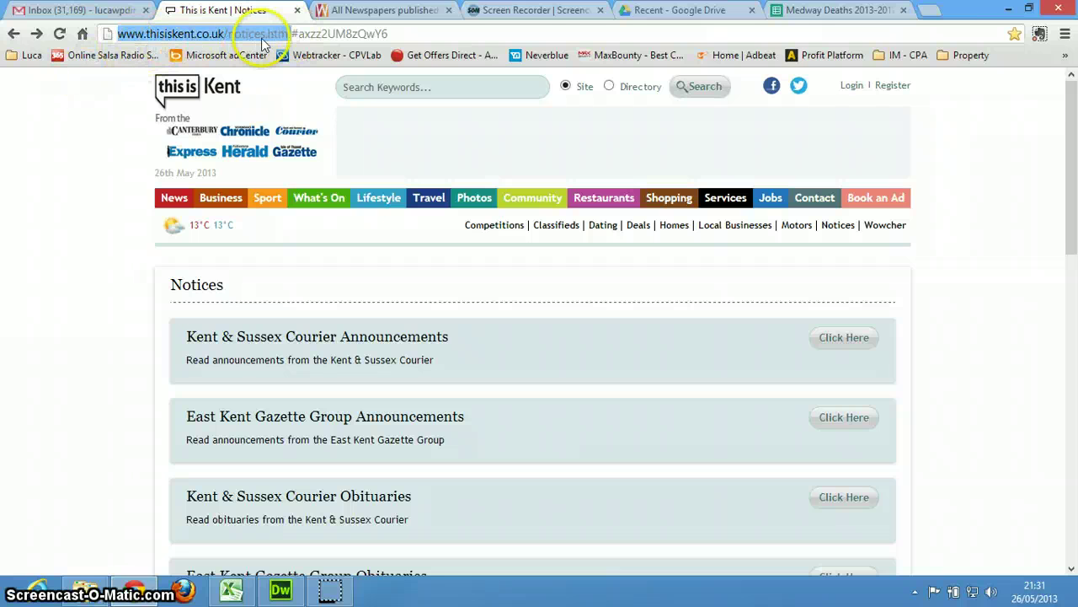
scroll(59, 271, down, 1)
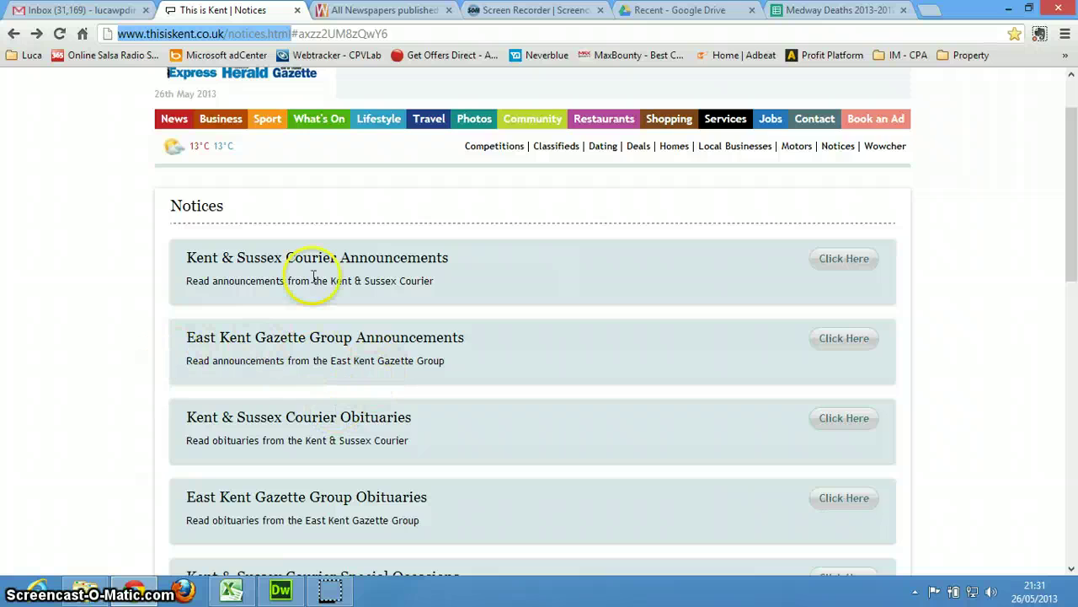
scroll(362, 411, down, 1)
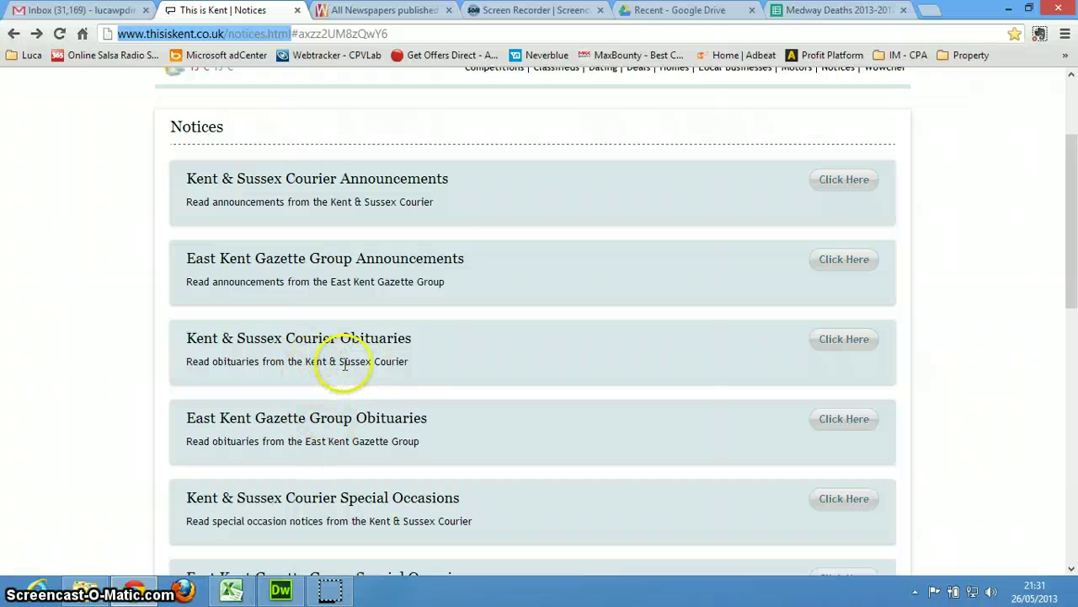
drag(302, 360, 393, 360)
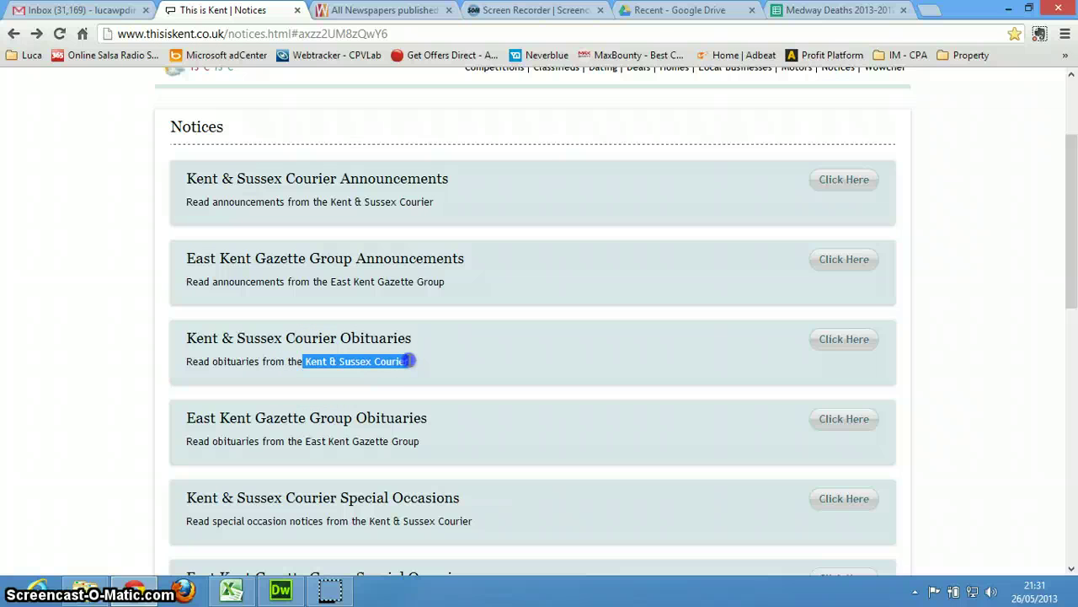
drag(305, 441, 449, 440)
click(419, 409)
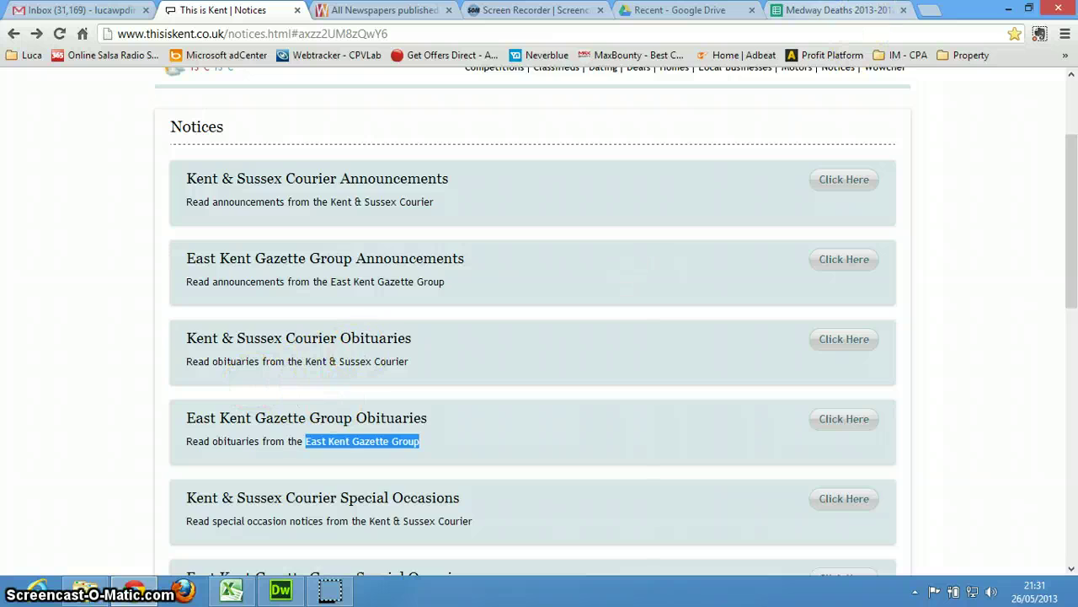
click(838, 10)
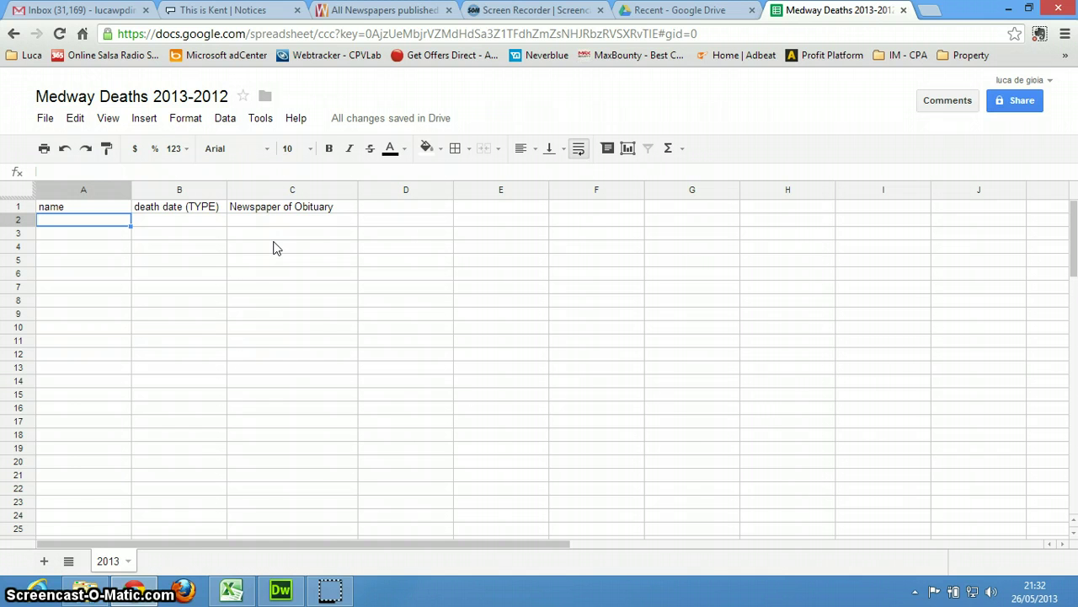
Return to the This is Kent Notices page and open the Kent & Sussex Courier Obituaries listing in a new browser tab.
click(177, 13)
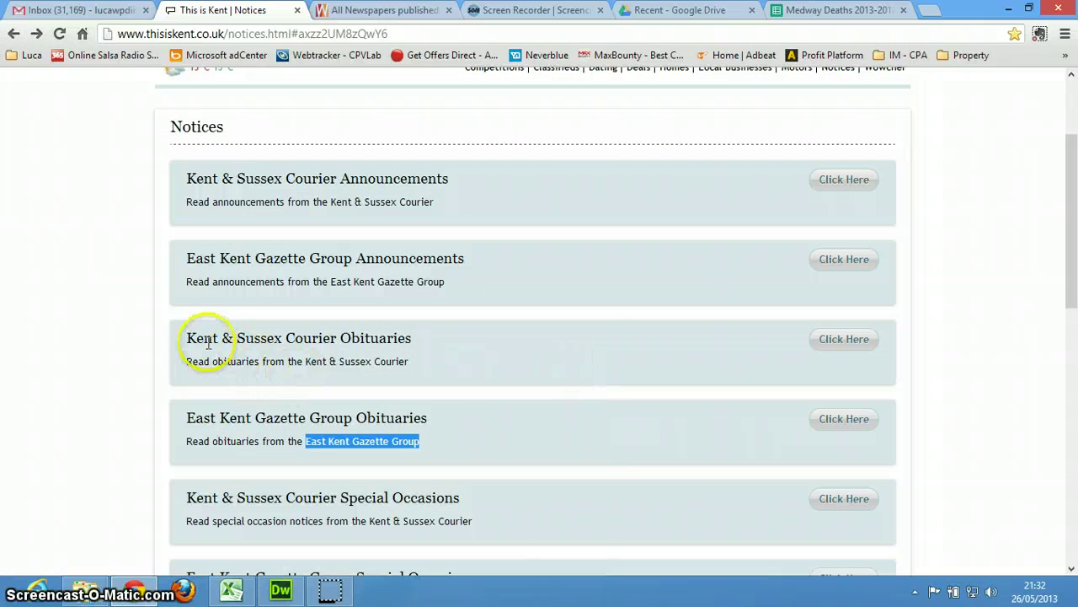
drag(198, 335, 489, 337)
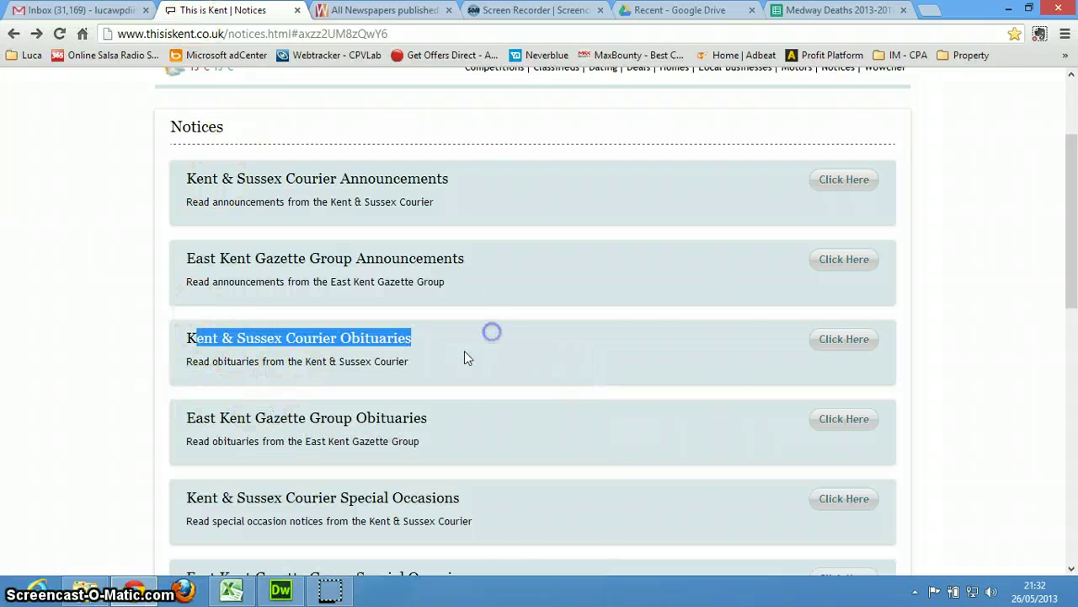
right_click(838, 350)
click(868, 360)
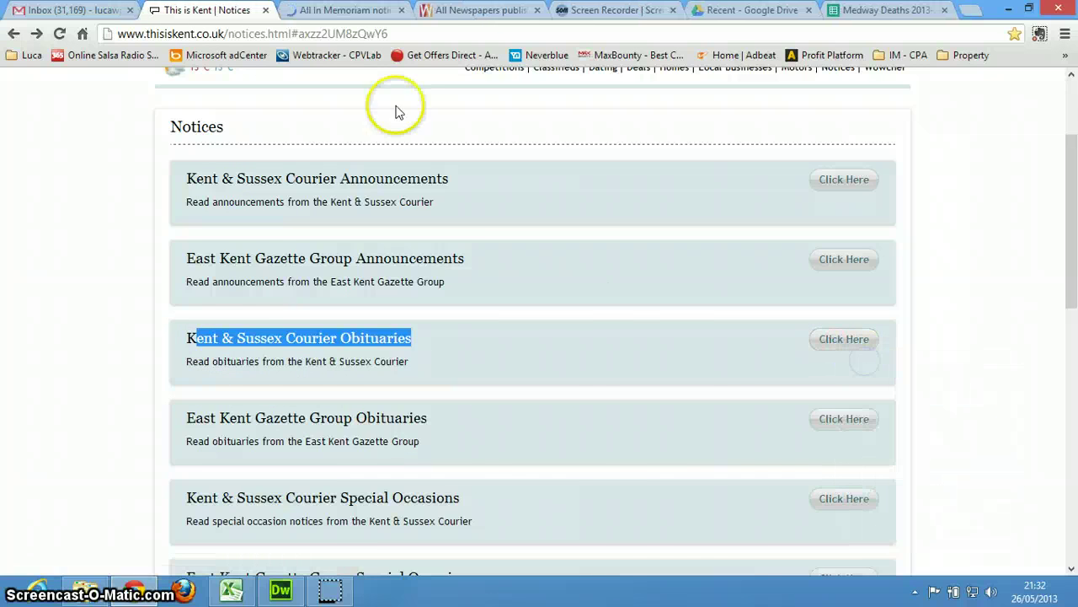
click(345, 10)
Search the family notices for notice type Obituary with a custom date of jan 13.
scroll(252, 383, down, 2)
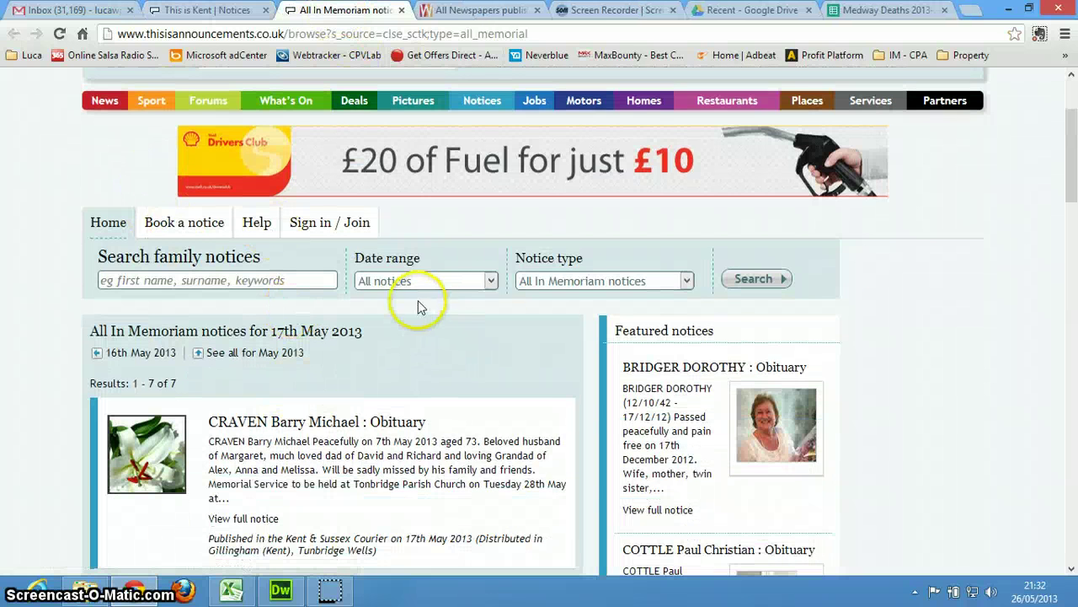
click(683, 281)
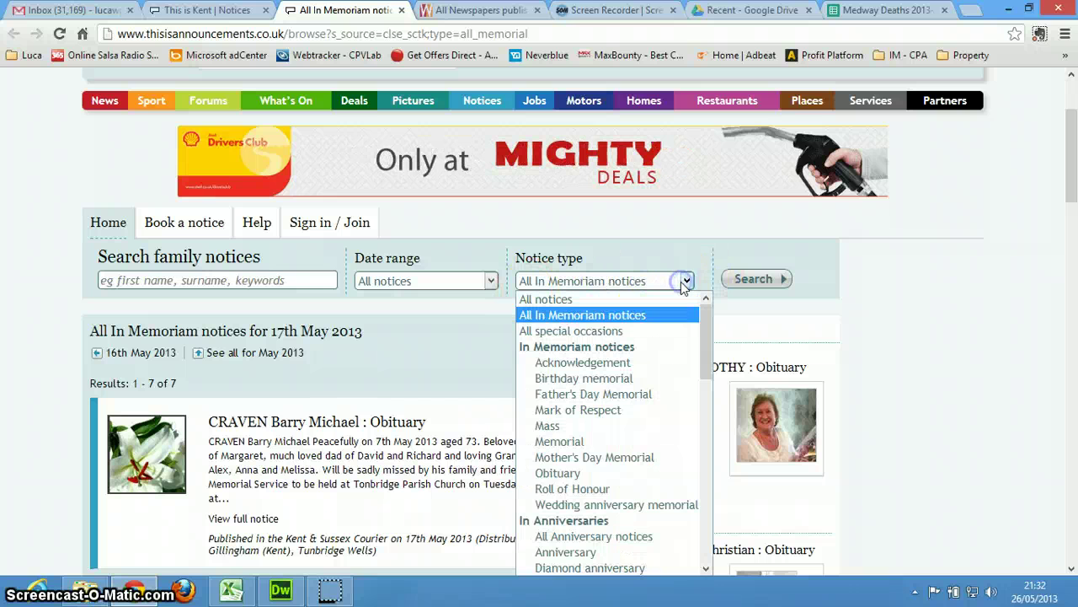
click(580, 474)
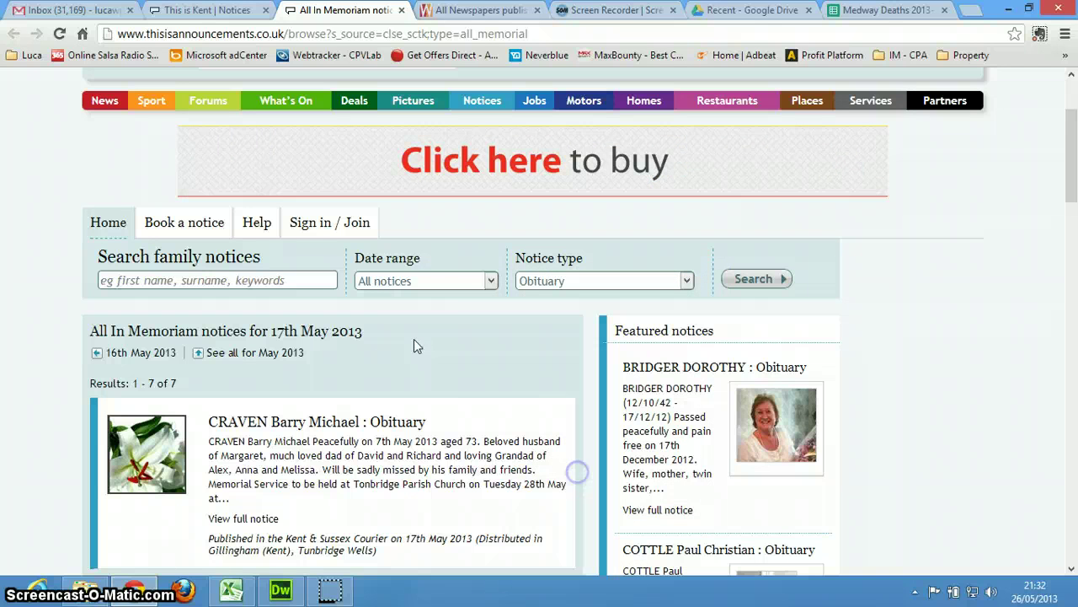
click(442, 283)
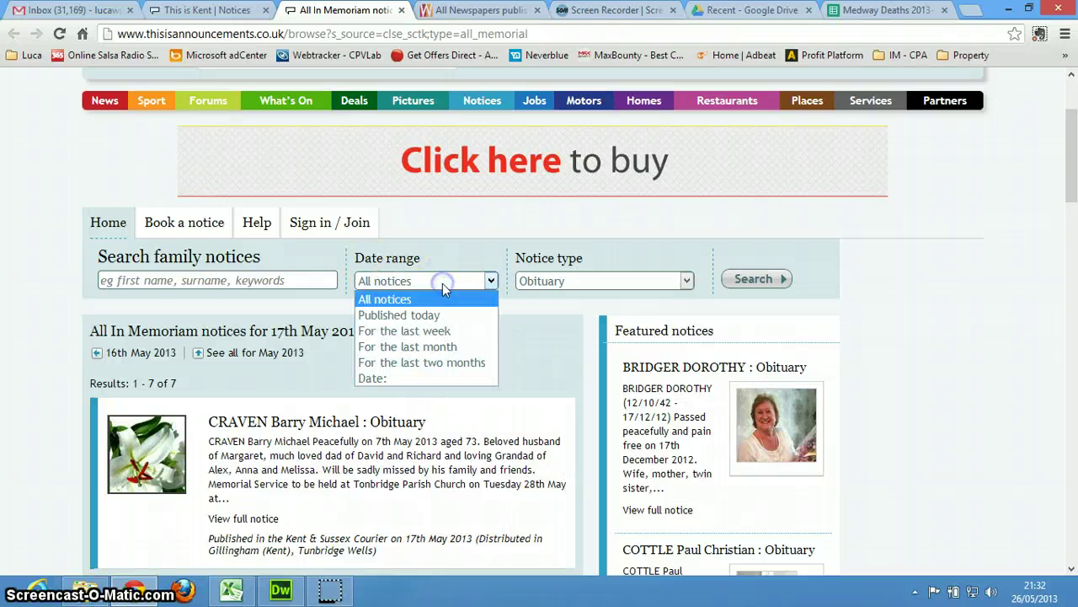
click(398, 382)
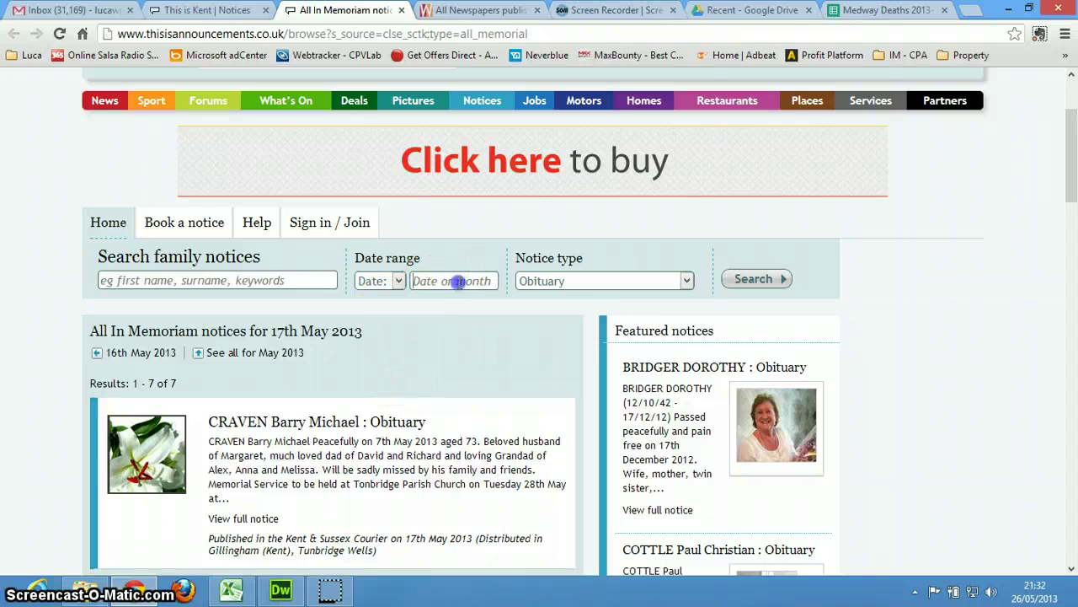
click(459, 283)
text(jan 13)
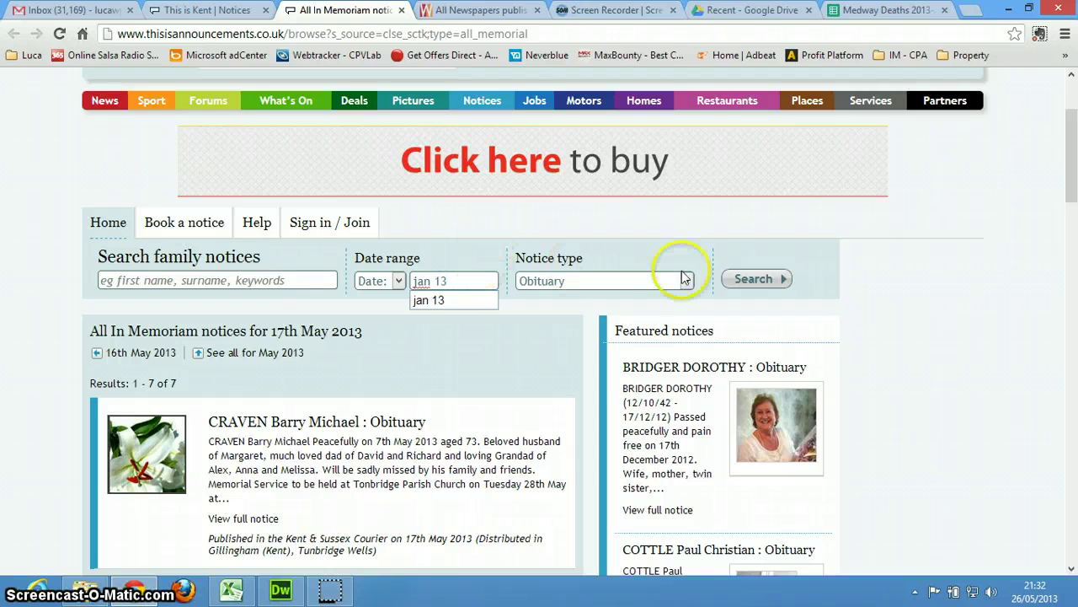
click(756, 283)
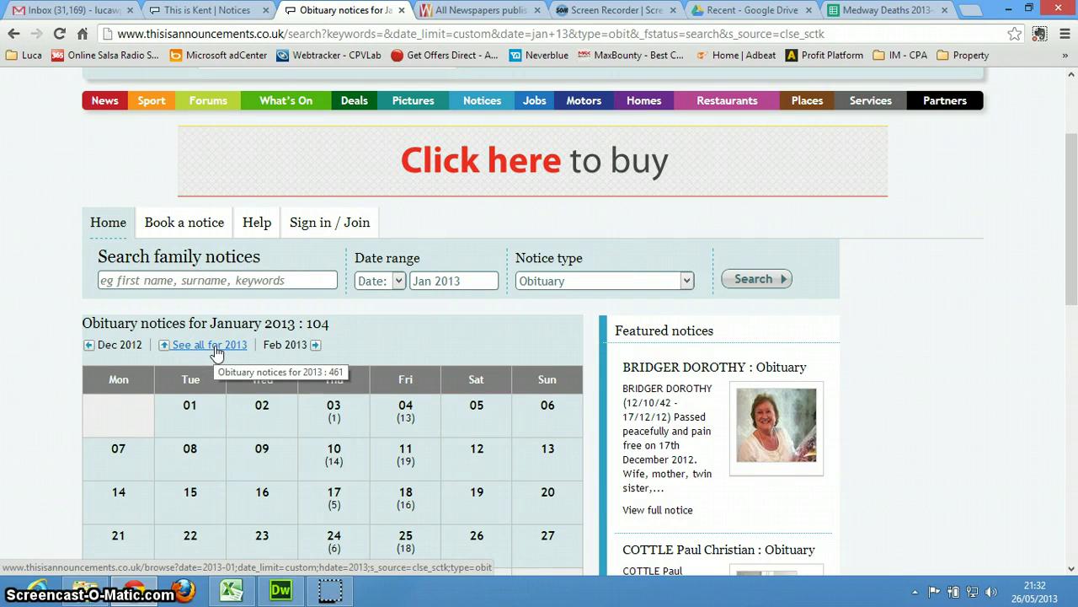
Display the month-by-month overview of all obituary notices for 2013 and check the year's total.
click(216, 346)
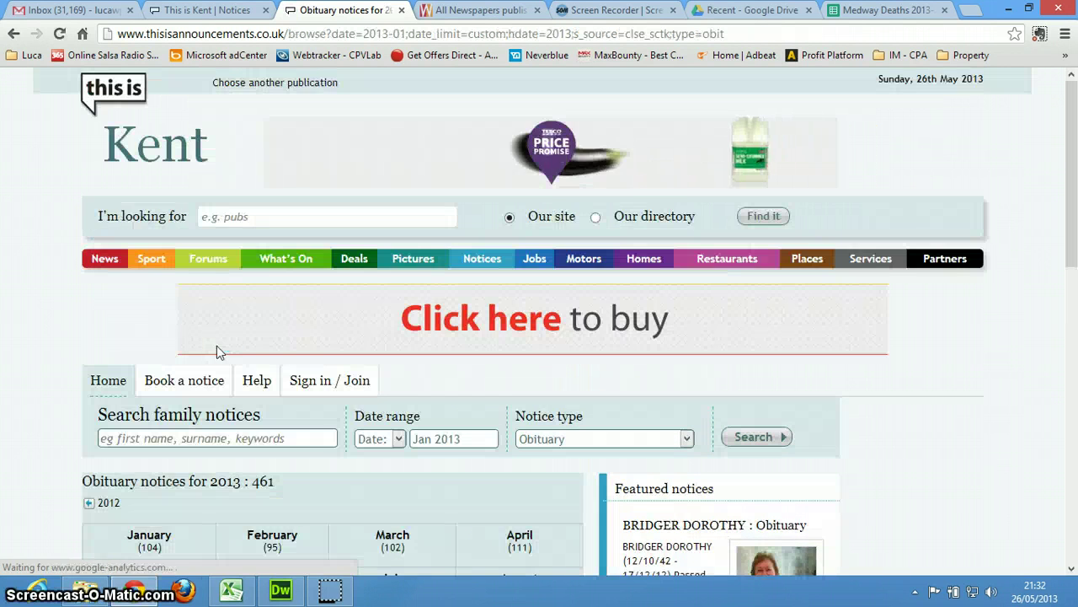
scroll(282, 352, down, 2)
drag(250, 325, 306, 323)
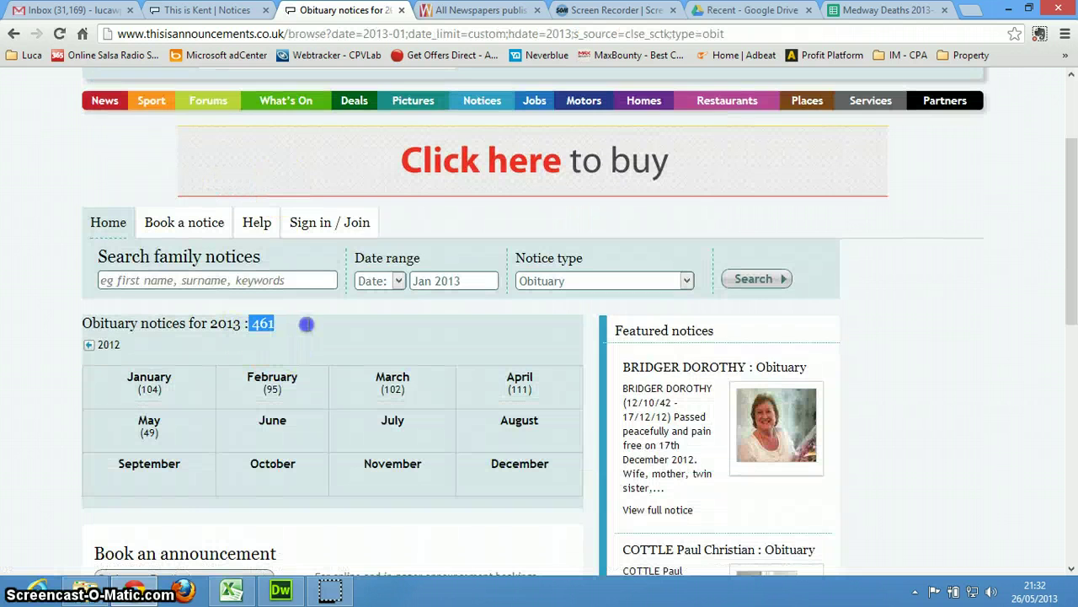
scroll(307, 336, down, 1)
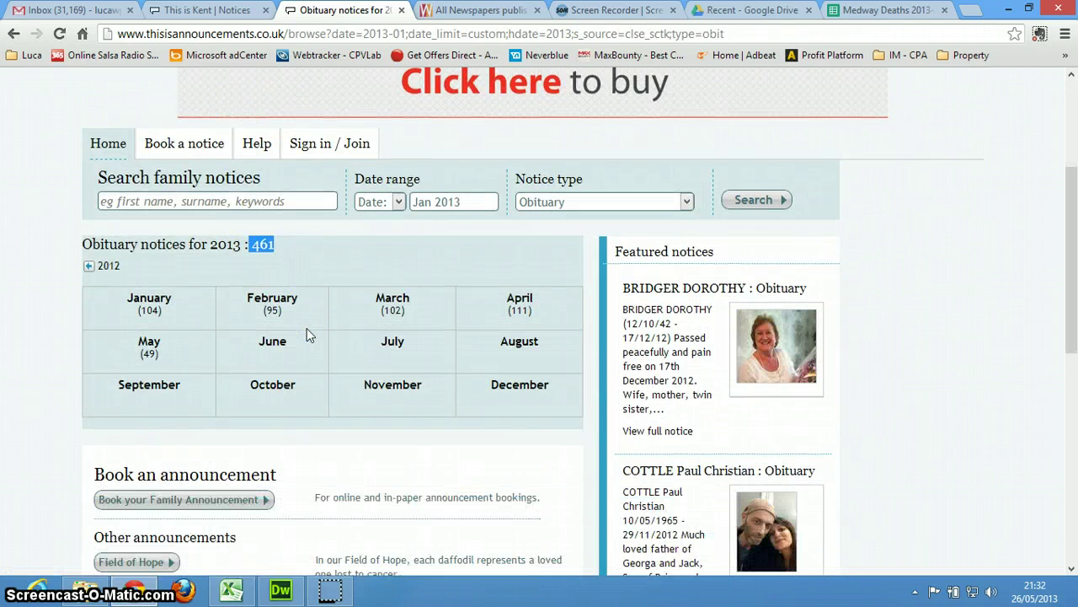
Open the January obituary calendar from the 2013 overview in a new browser tab and view its daily notice counts.
right_click(150, 302)
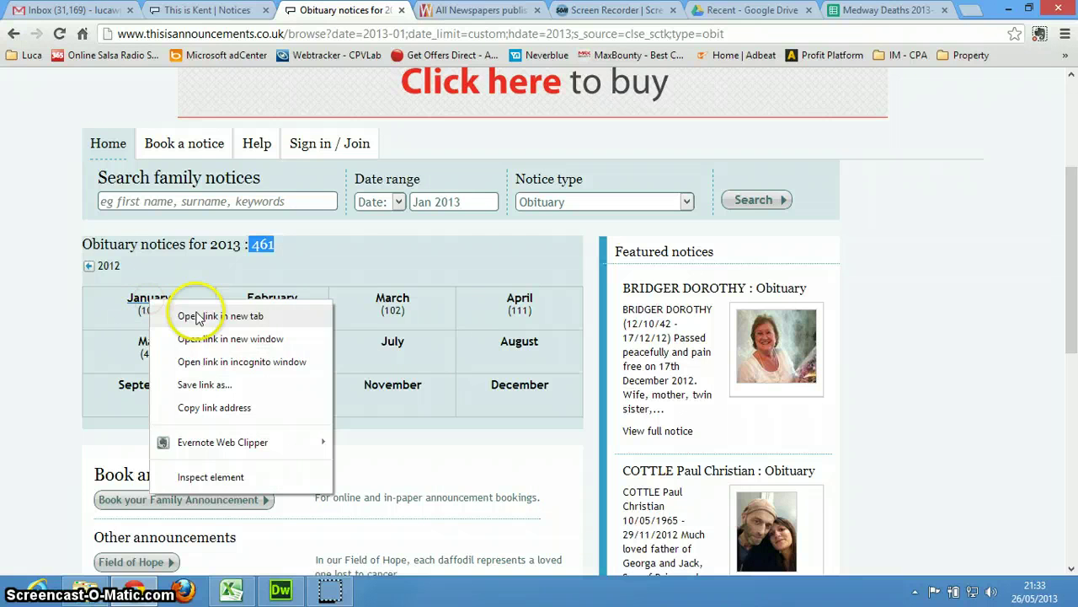
click(197, 313)
key(ctrl+Tab)
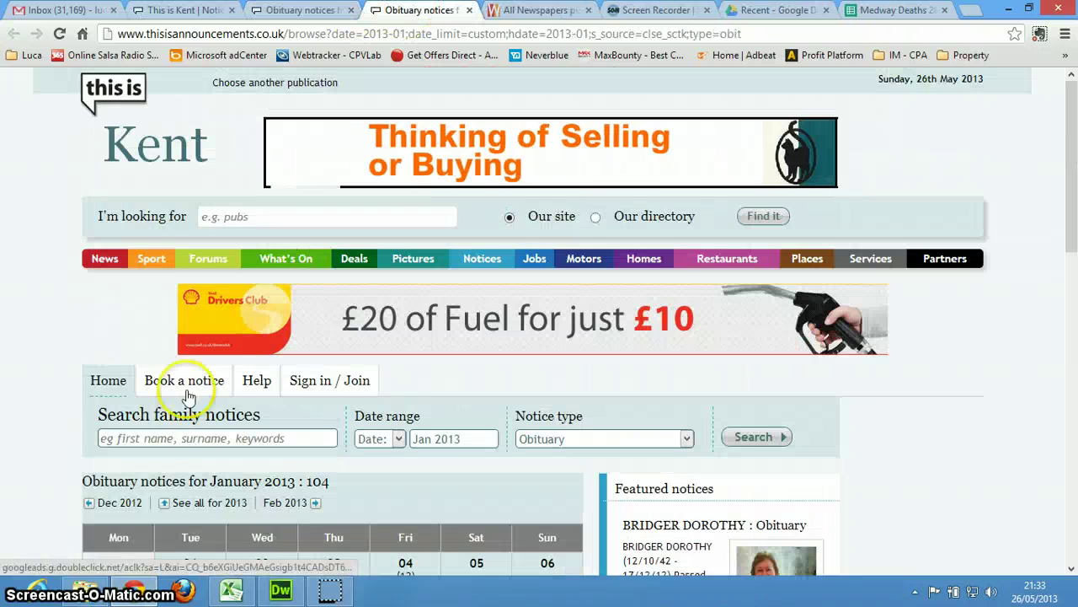
scroll(243, 411, down, 2)
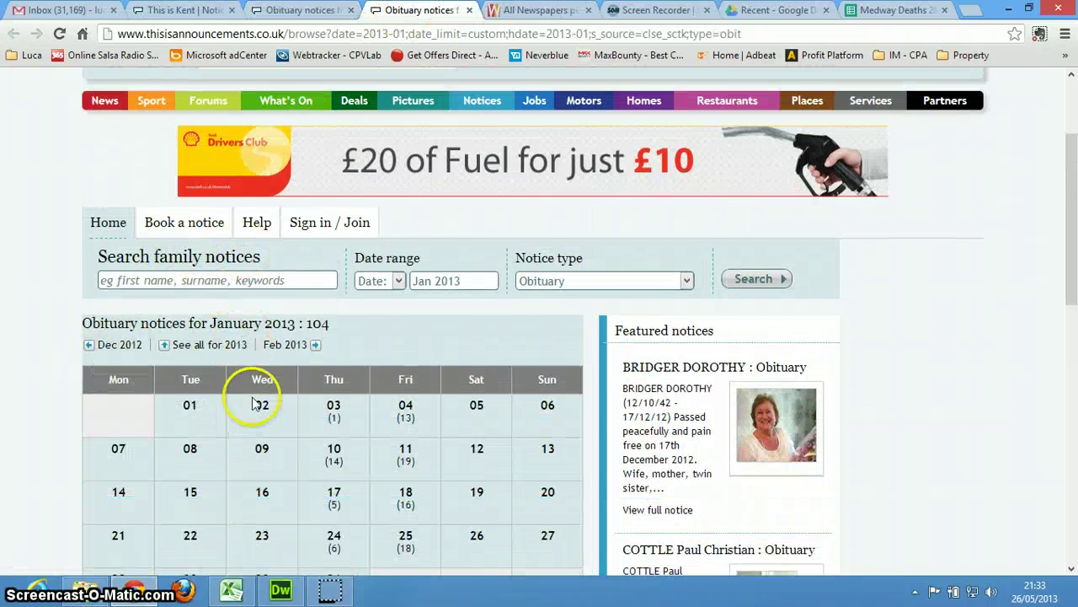
scroll(278, 434, down, 2)
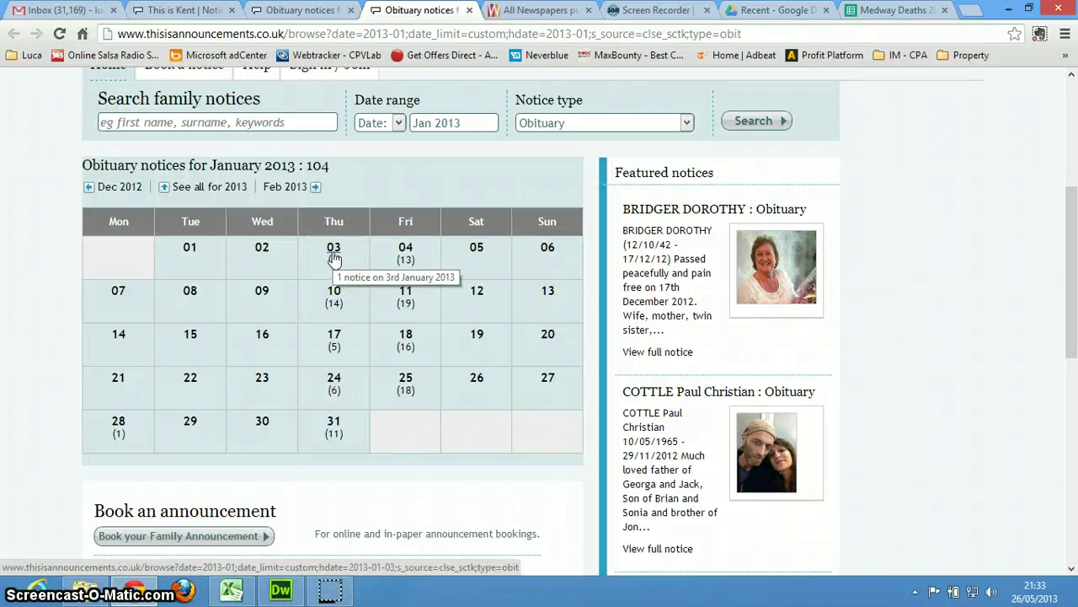
Open the obituary notices for 3rd January 2013 and view the listed notice.
click(333, 252)
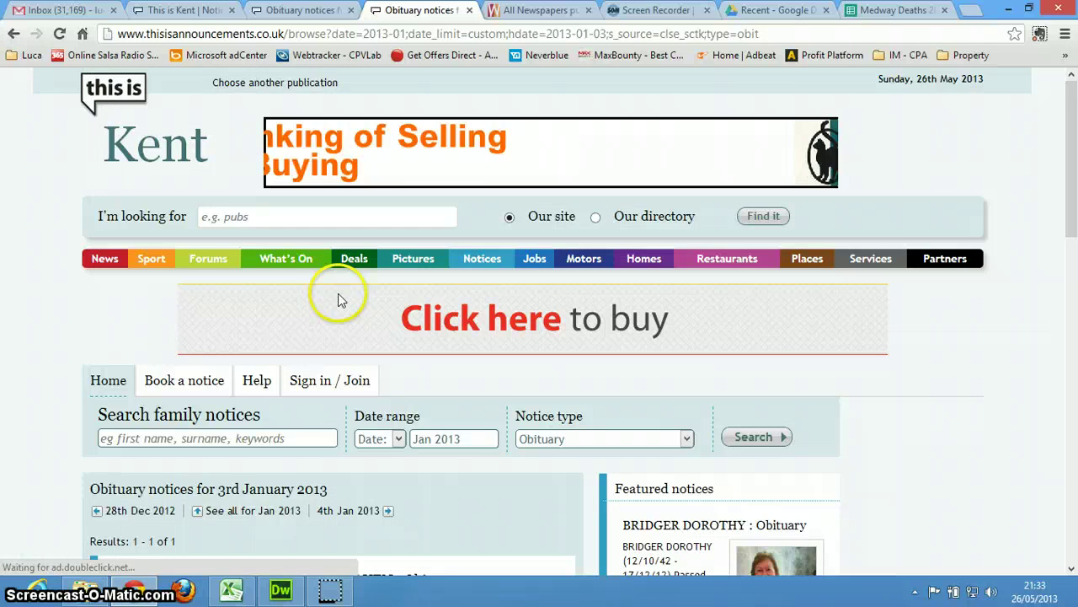
scroll(339, 301, down, 3)
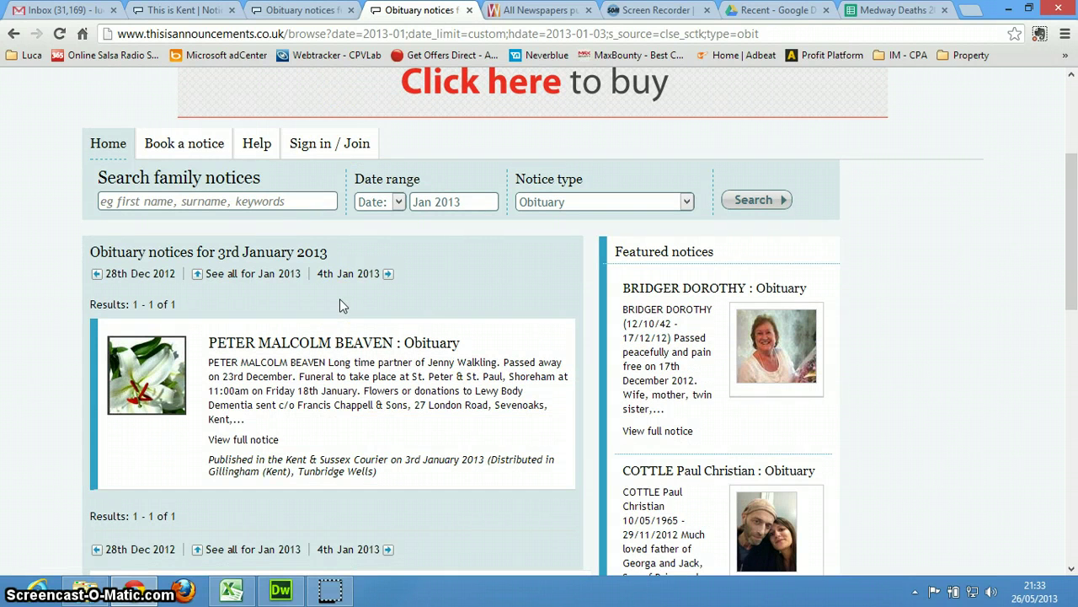
click(326, 357)
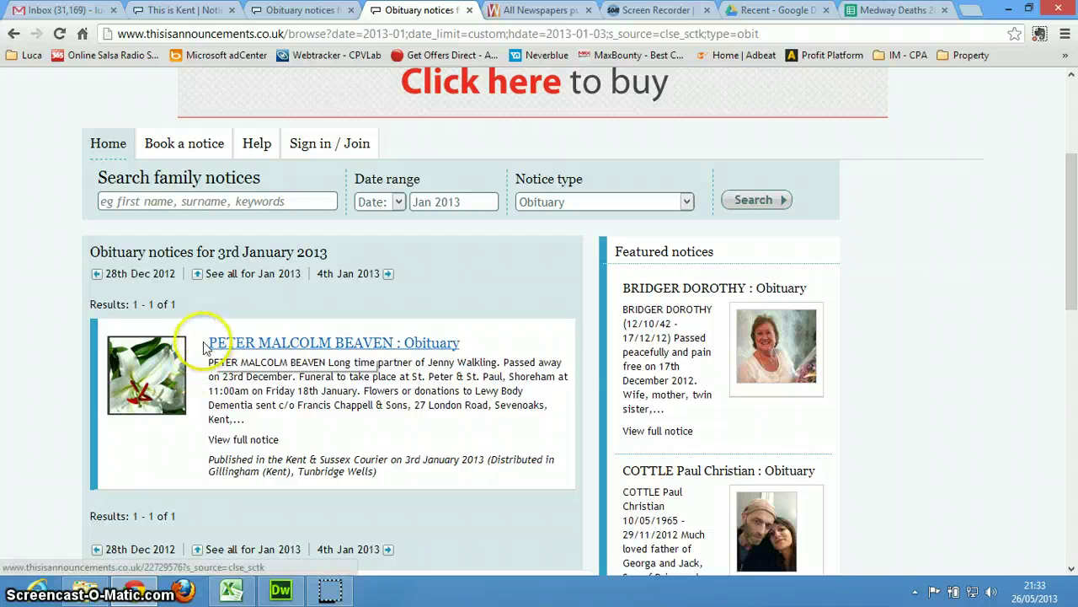
Copy the deceased's full name from the obituary heading into cell A2 of the Medway Deaths spreadsheet.
drag(203, 346, 392, 346)
key(ctrl+c)
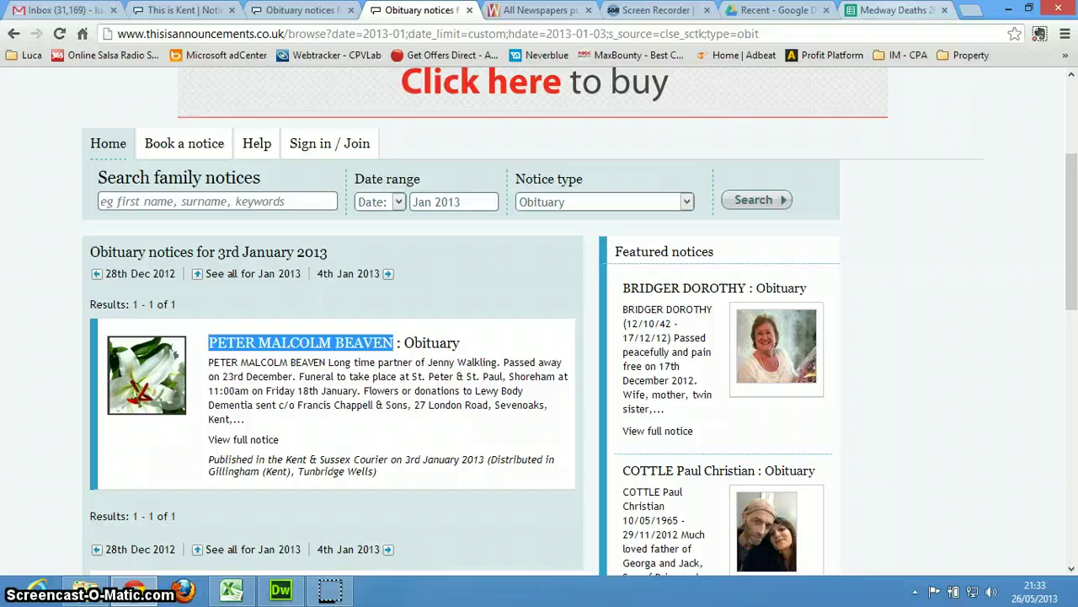
key(ctrl+9)
key(ctrl+v)
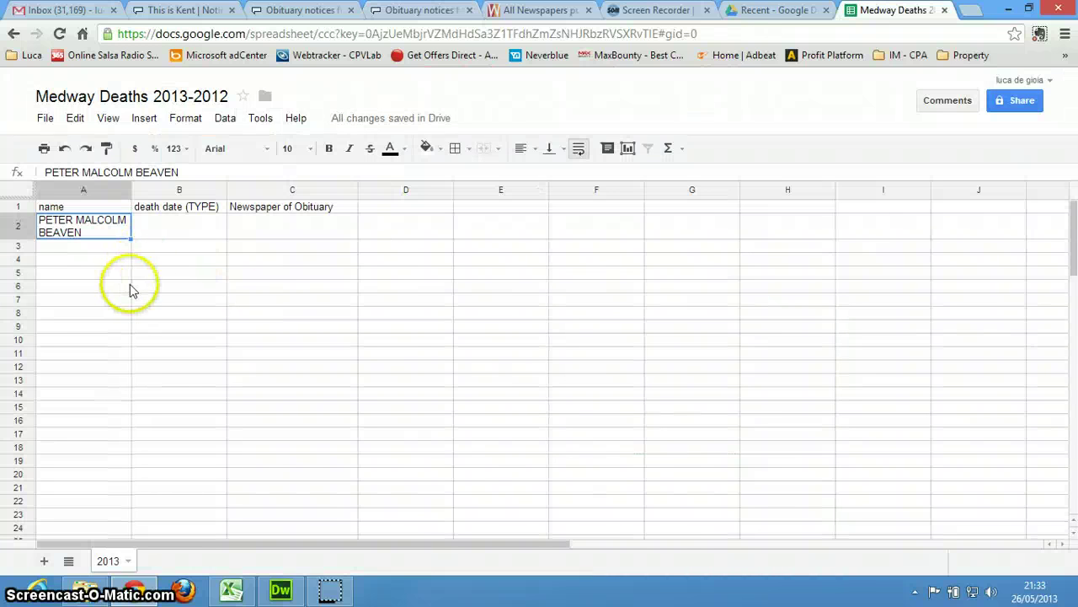
Look up the date of death in the obituary text and enter 23/12/2012 in cell B2 of the spreadsheet.
click(411, 10)
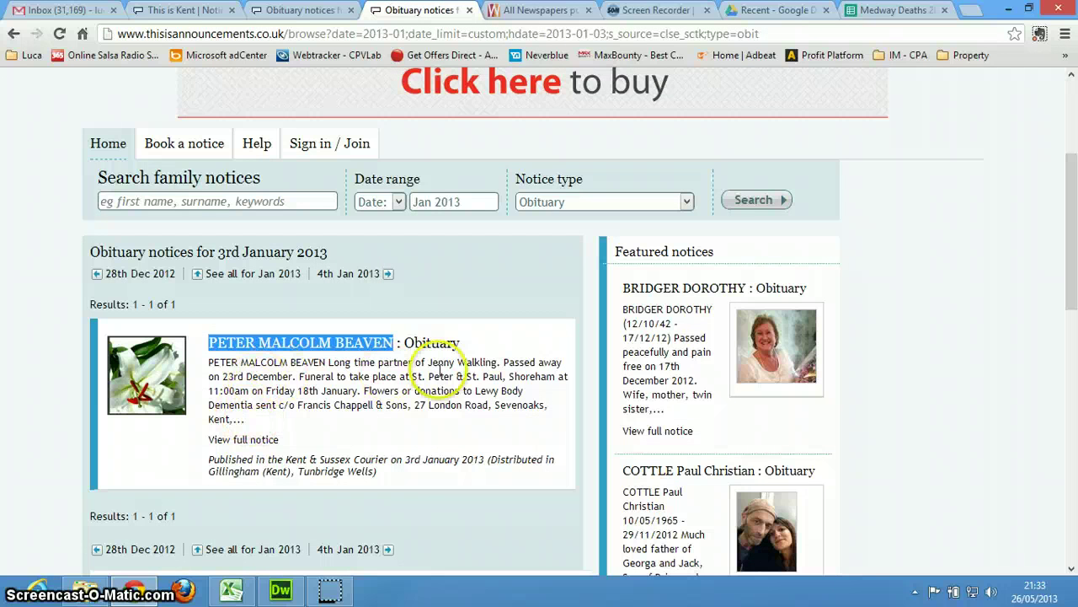
drag(221, 375, 250, 374)
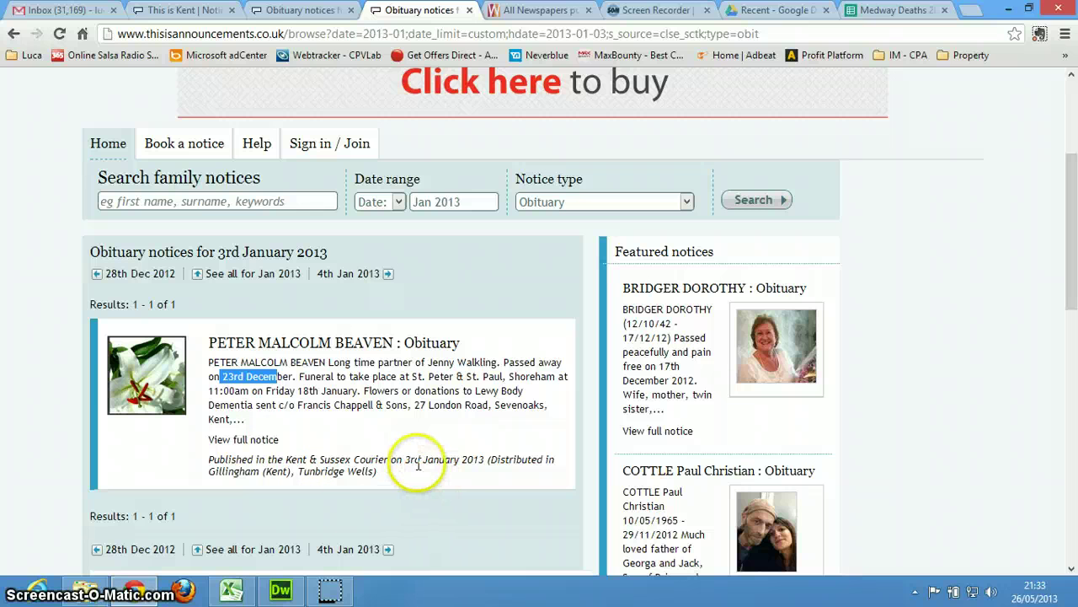
click(854, 12)
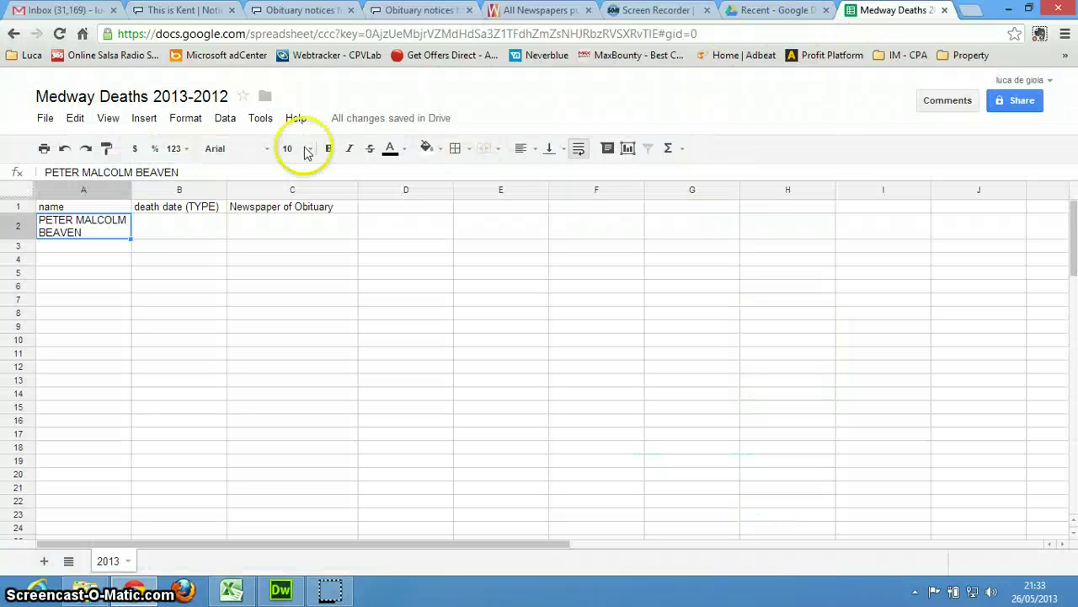
click(187, 222)
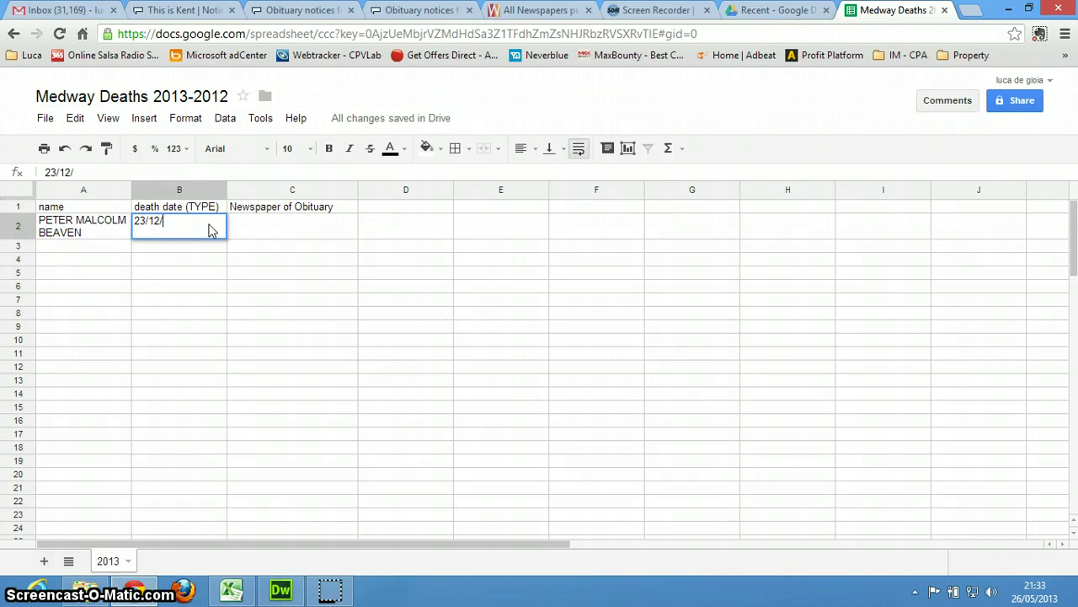
text(23/12/2012)
click(204, 337)
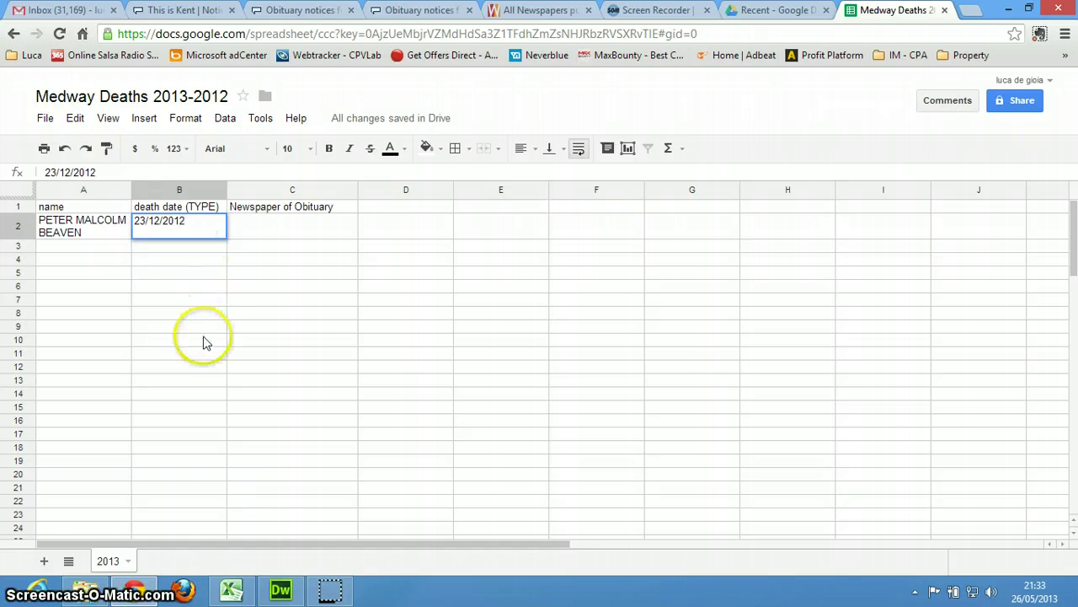
Add the format hint dd/mm/yyyy to the death date header in cell B1.
click(169, 211)
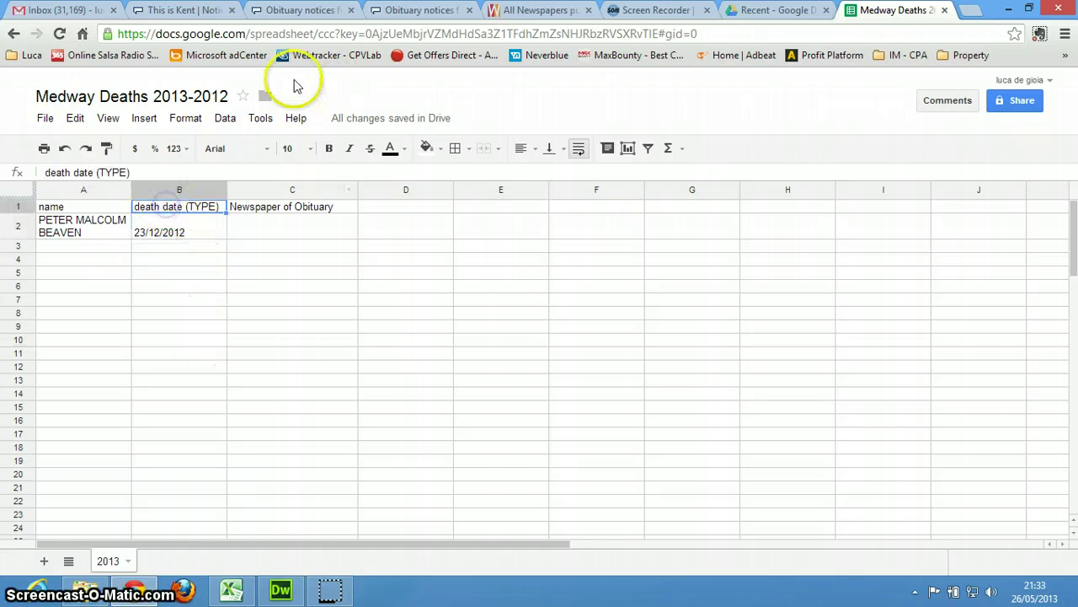
click(147, 173)
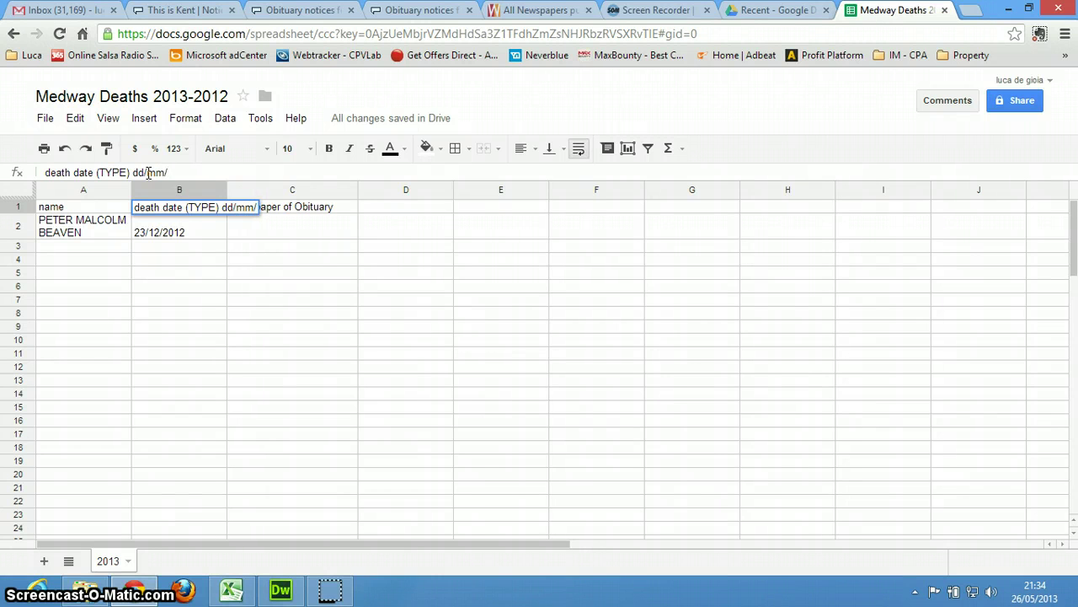
key(Return)
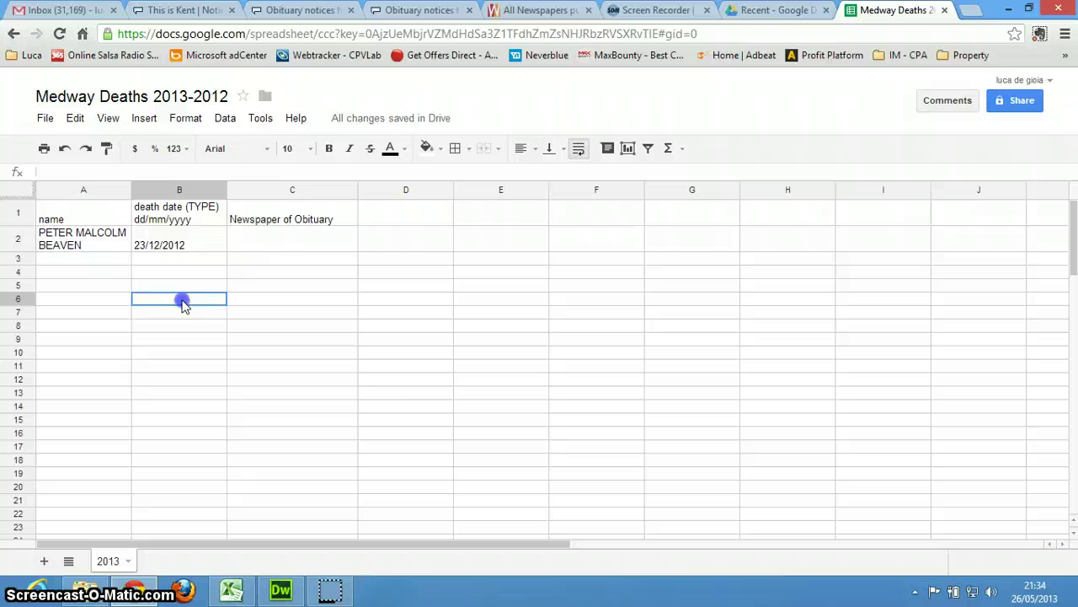
click(187, 245)
click(187, 246)
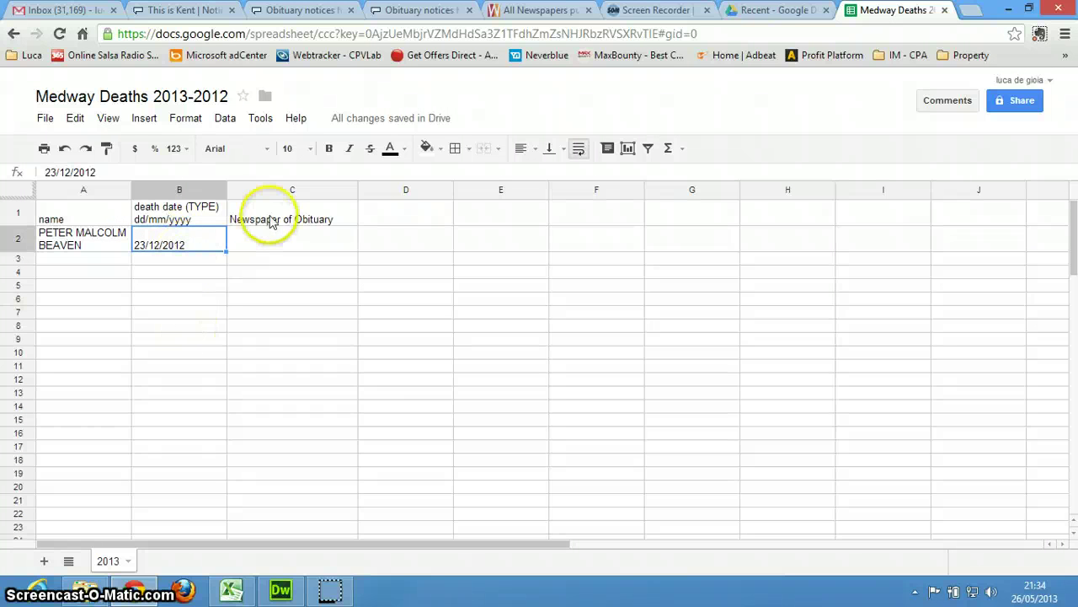
Insert a blank column to the right of Newspaper of Obituary and enter the header Month in cell D1.
right_click(273, 188)
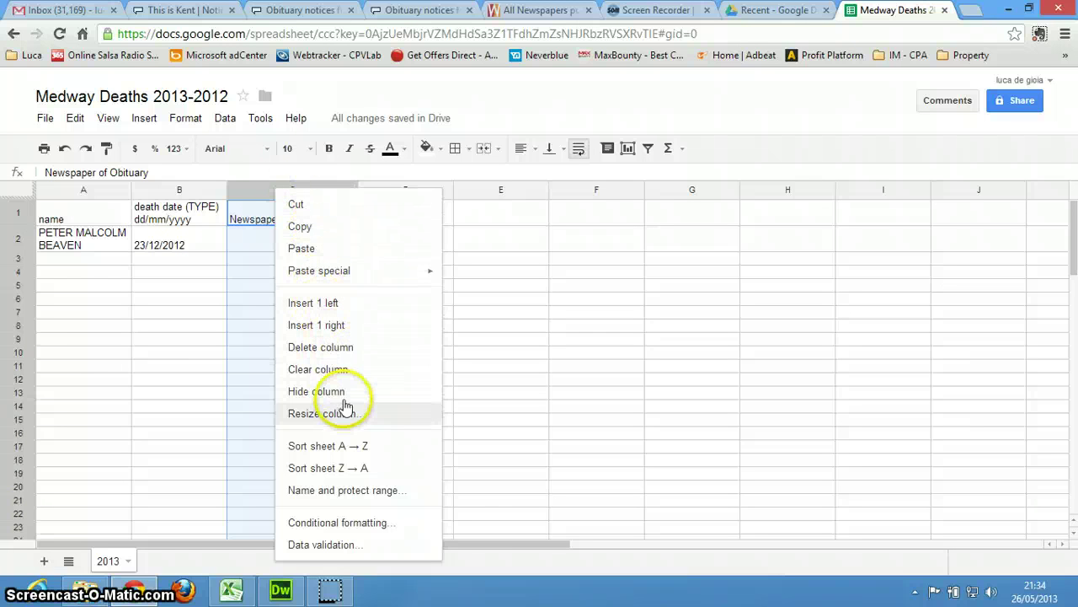
click(360, 327)
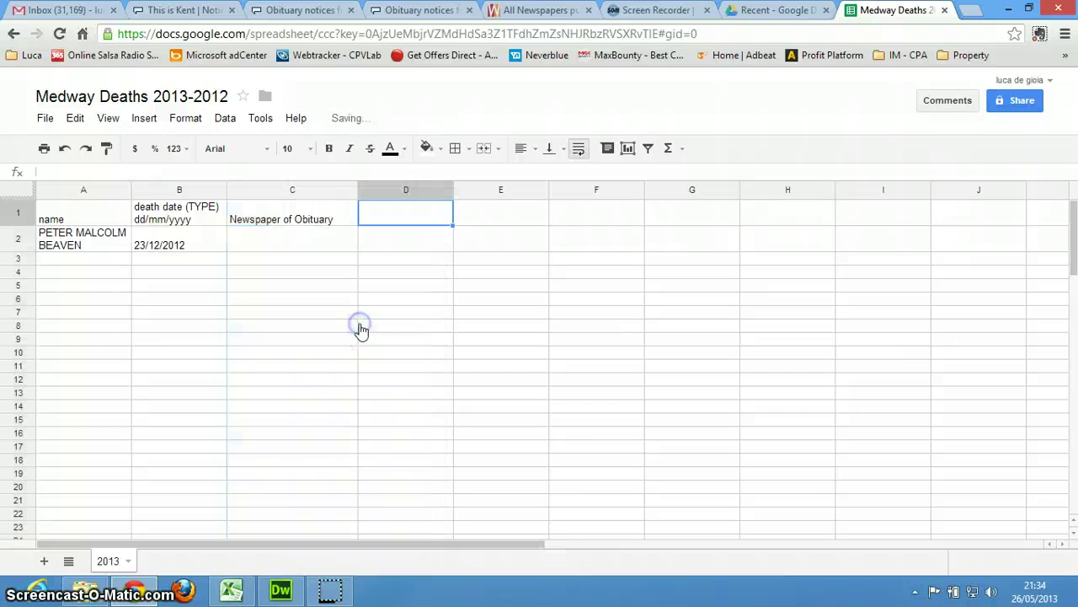
right_click(272, 198)
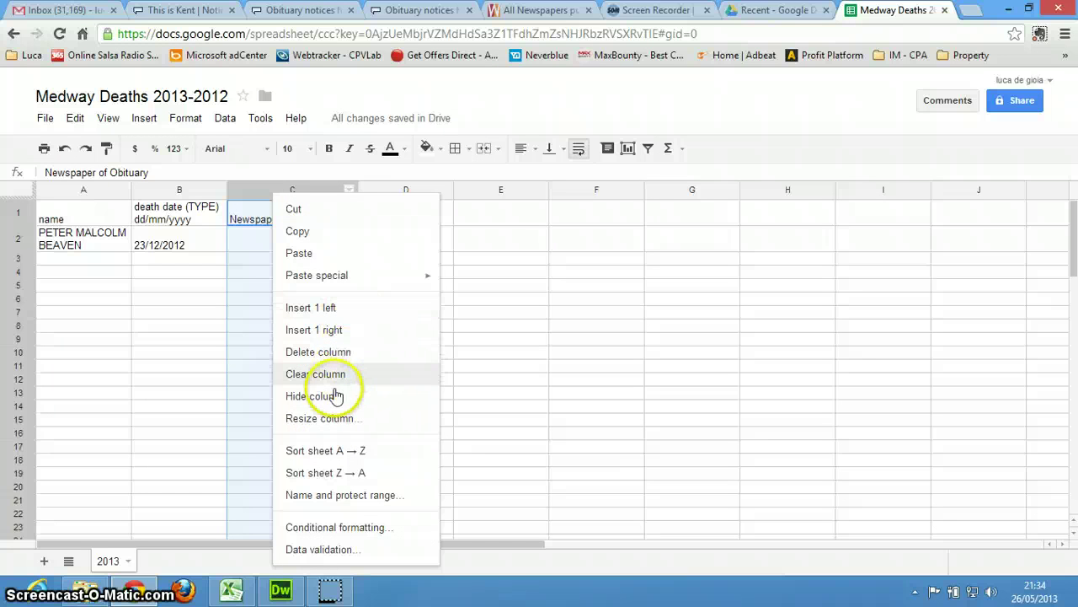
click(358, 329)
click(629, 313)
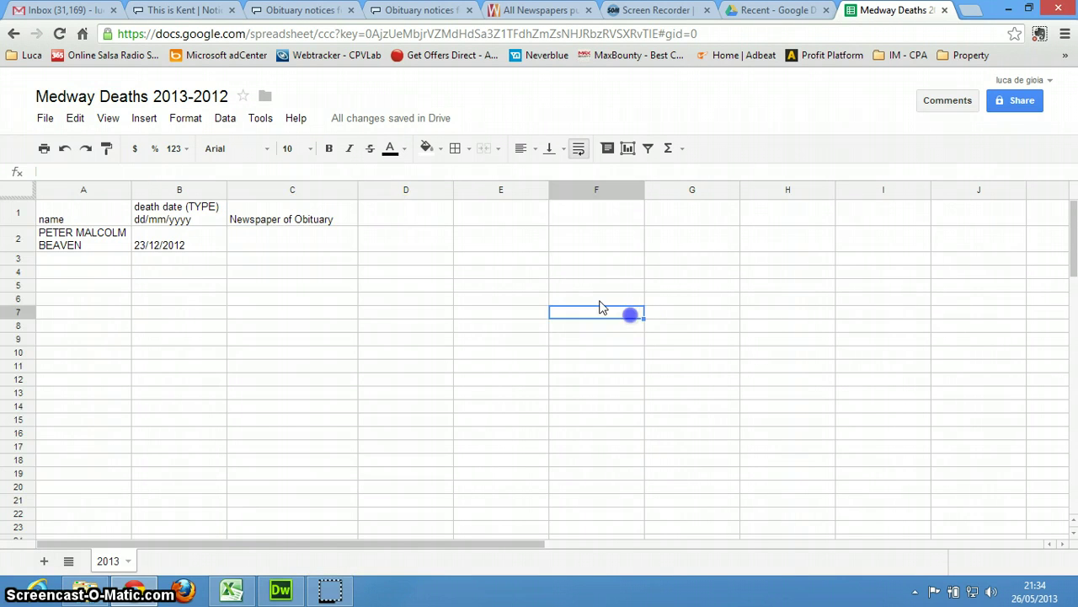
click(417, 214)
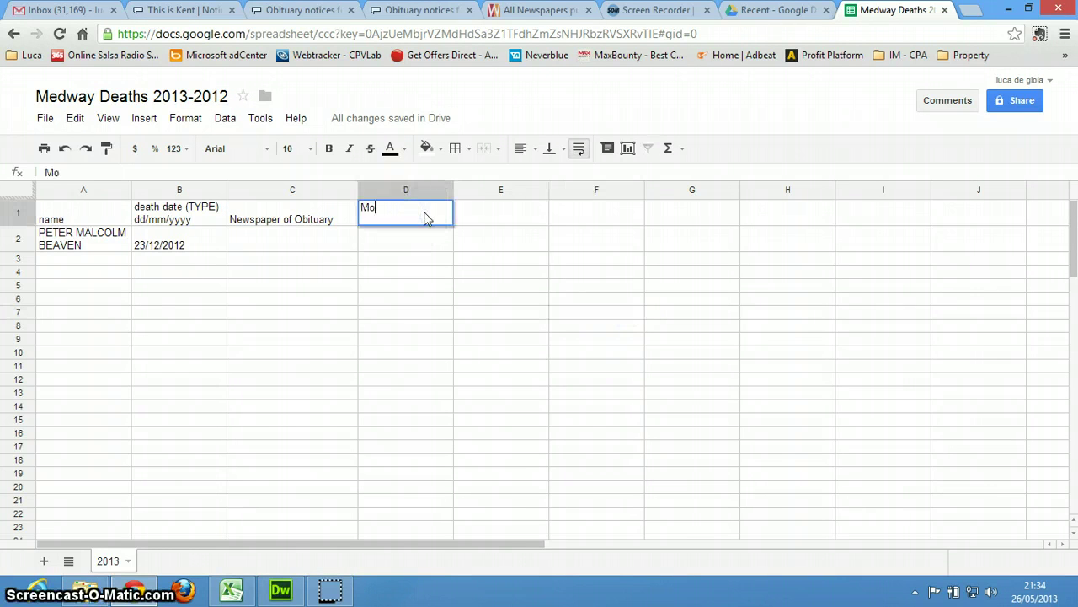
key(Return)
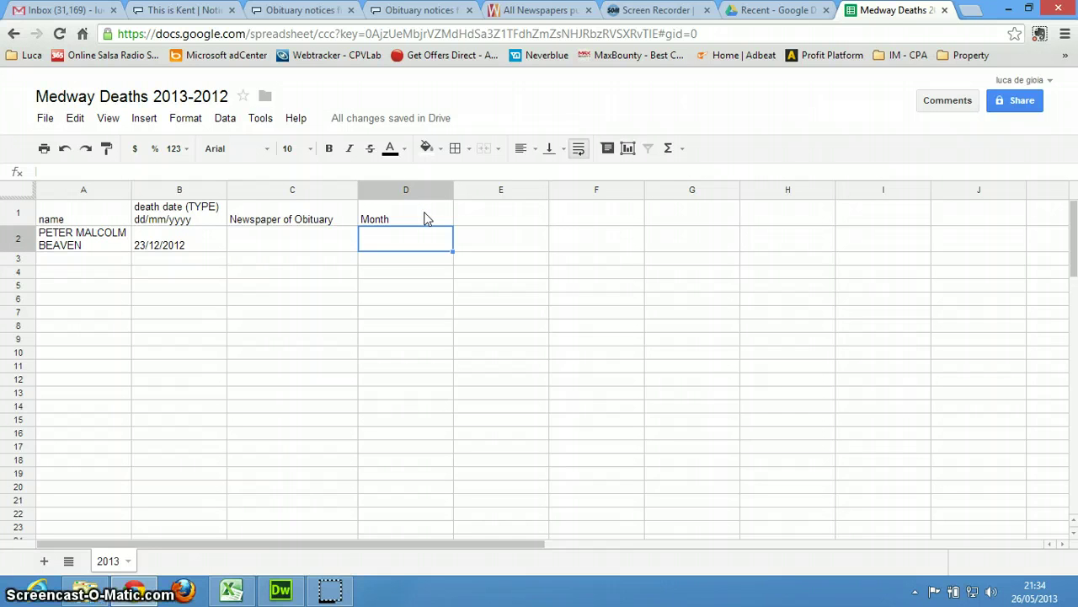
key(Left)
key(Left)
key(Left)
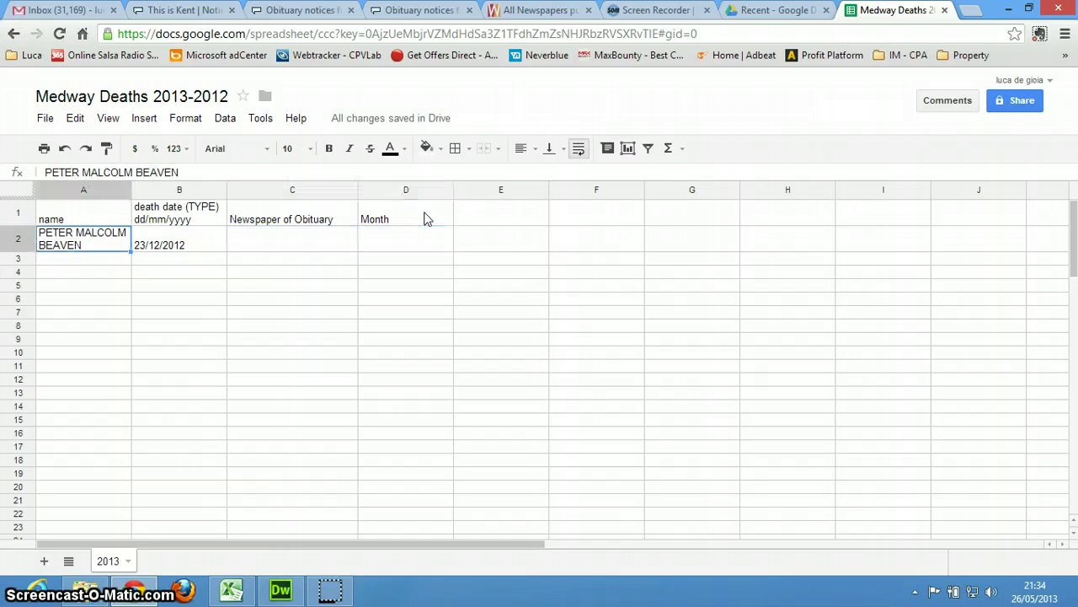
key(Right)
key(Right)
key(Right)
key(Right)
key(Left)
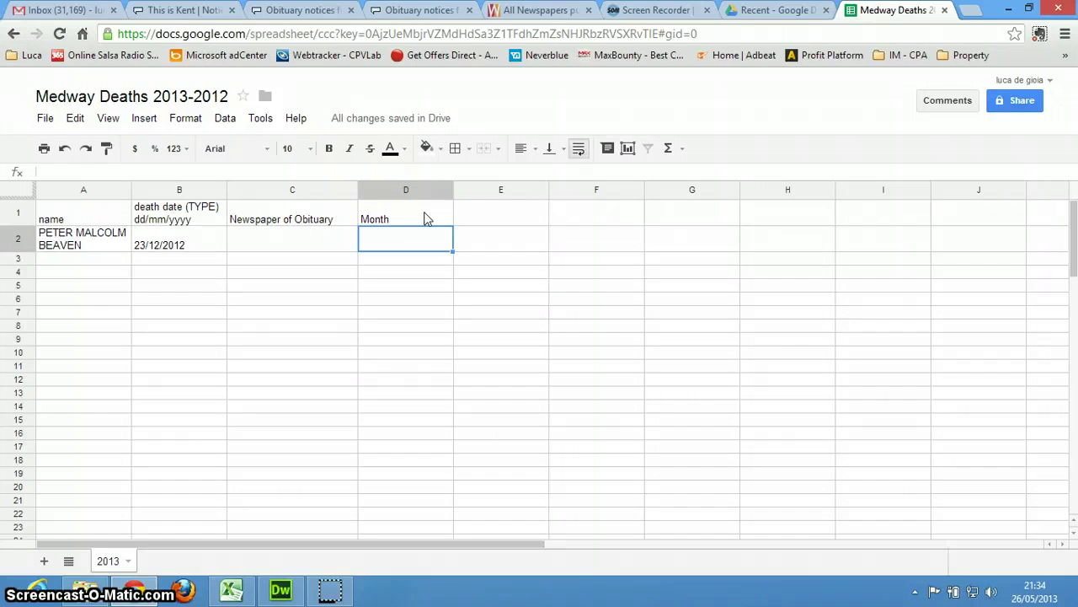
key(Left)
key(Left)
key(Right)
key(Right)
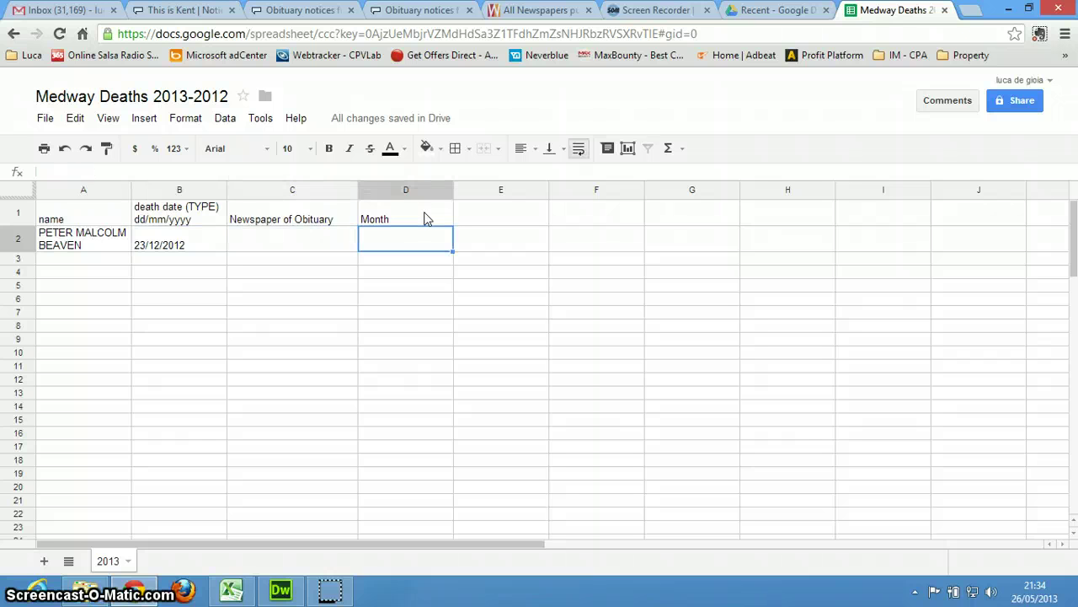
key(Up)
key(Left)
key(Left)
key(Left)
key(Down)
key(Right)
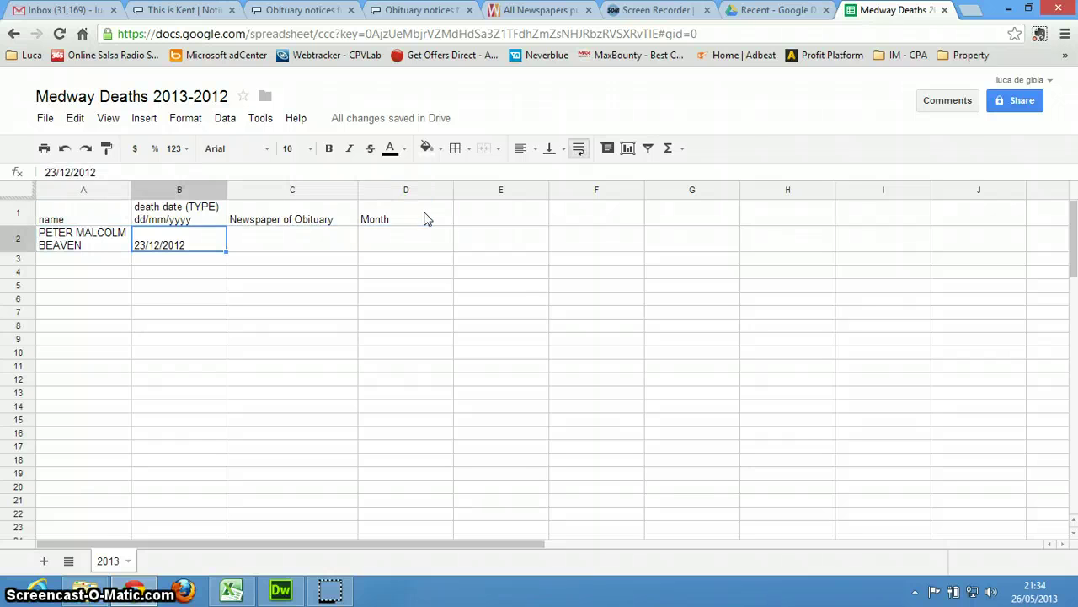
key(Left)
key(Down)
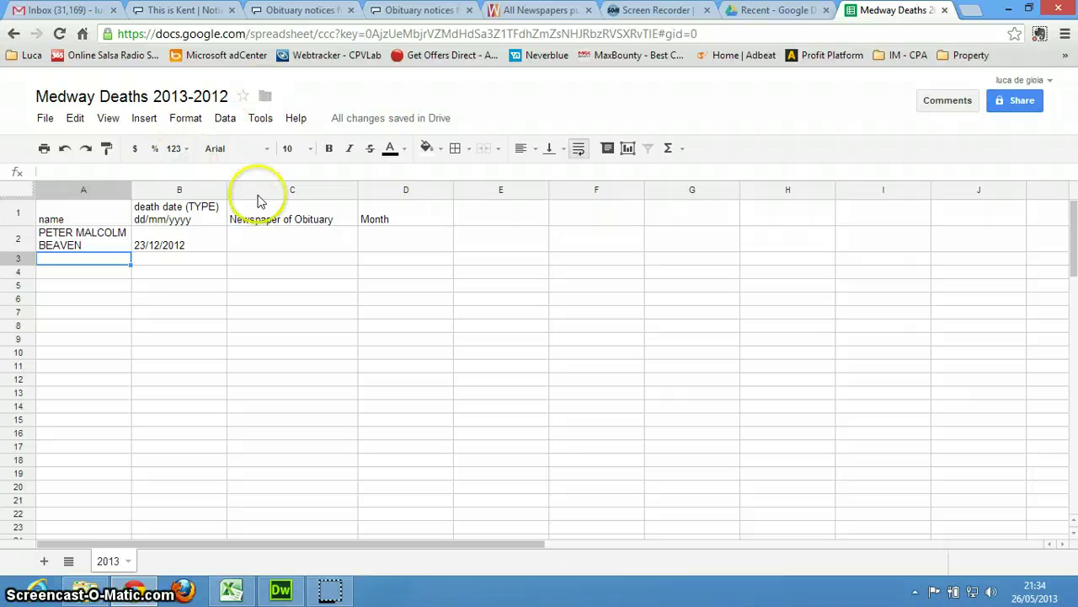
Copy the newspaper name Kent & Sussex Courier from the This is Kent notices page into cell C2 of the spreadsheet.
click(274, 240)
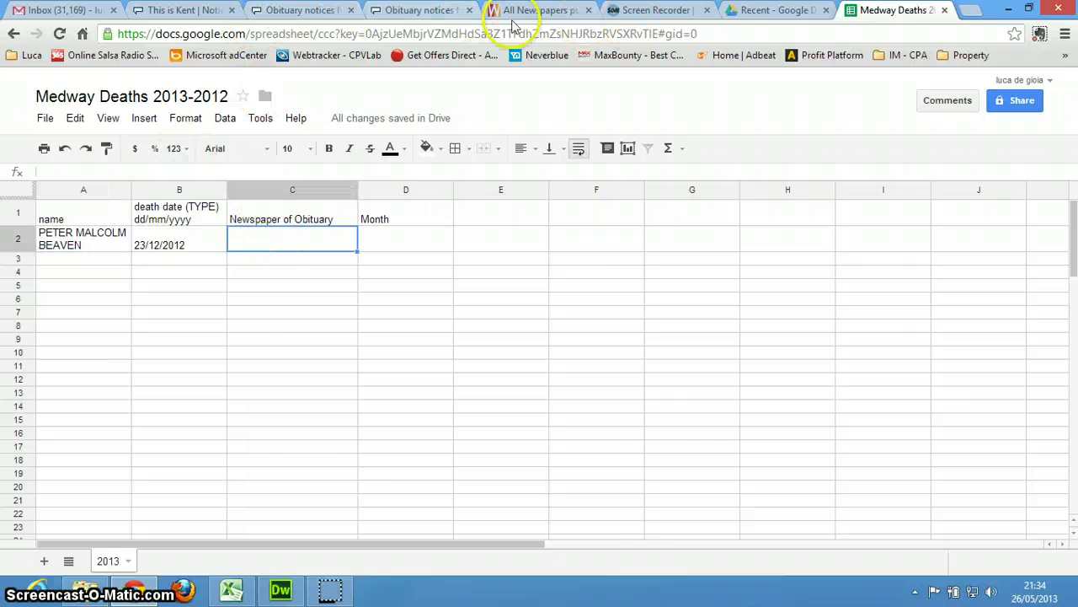
click(411, 15)
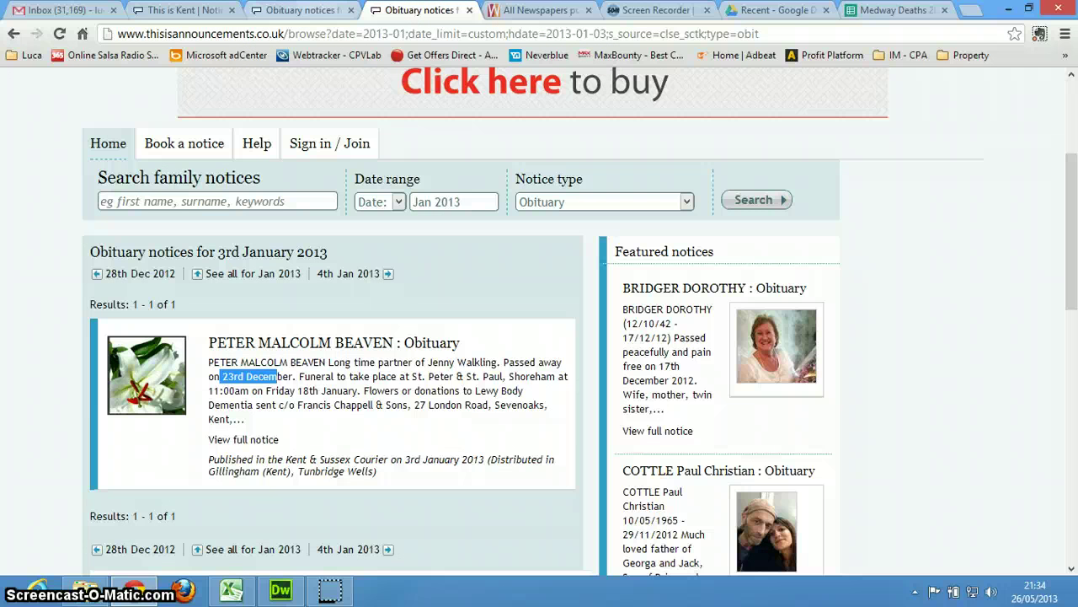
click(308, 17)
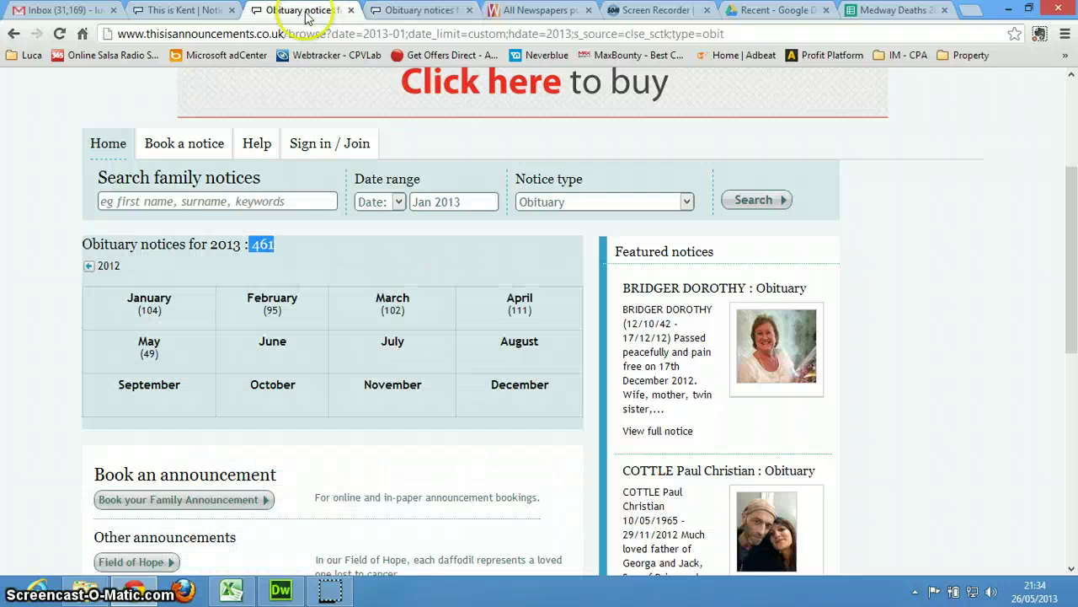
click(187, 10)
click(48, 364)
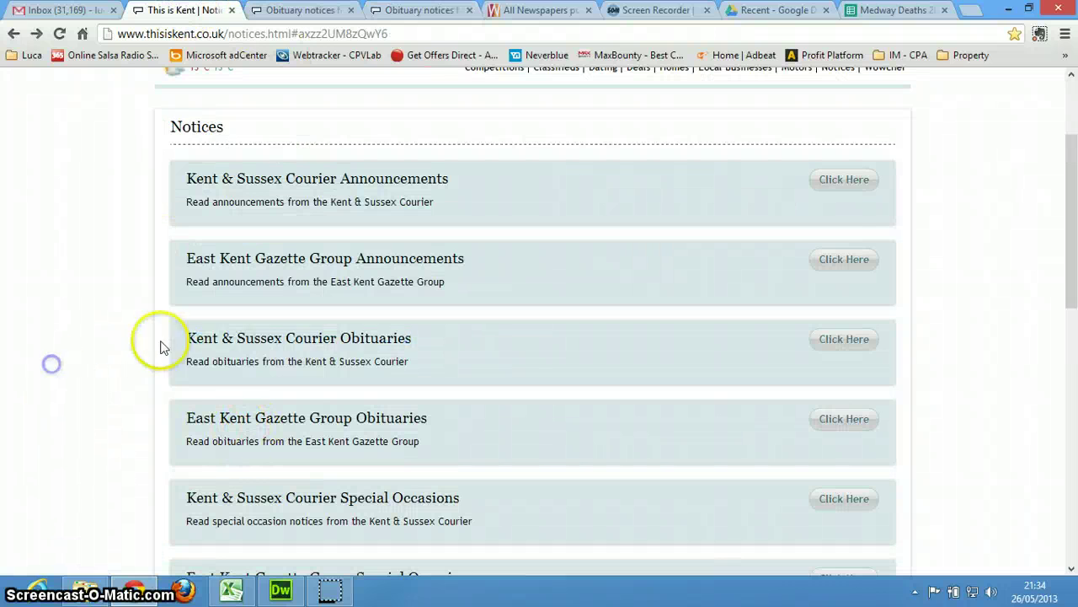
drag(189, 340, 335, 335)
key(ctrl+c)
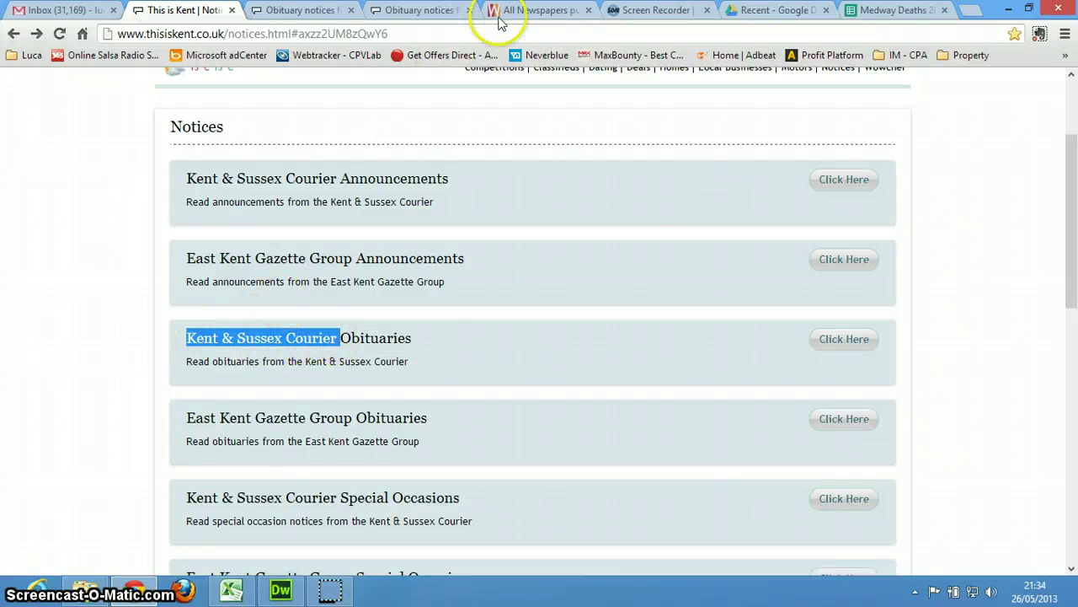
click(880, 11)
key(ctrl+v)
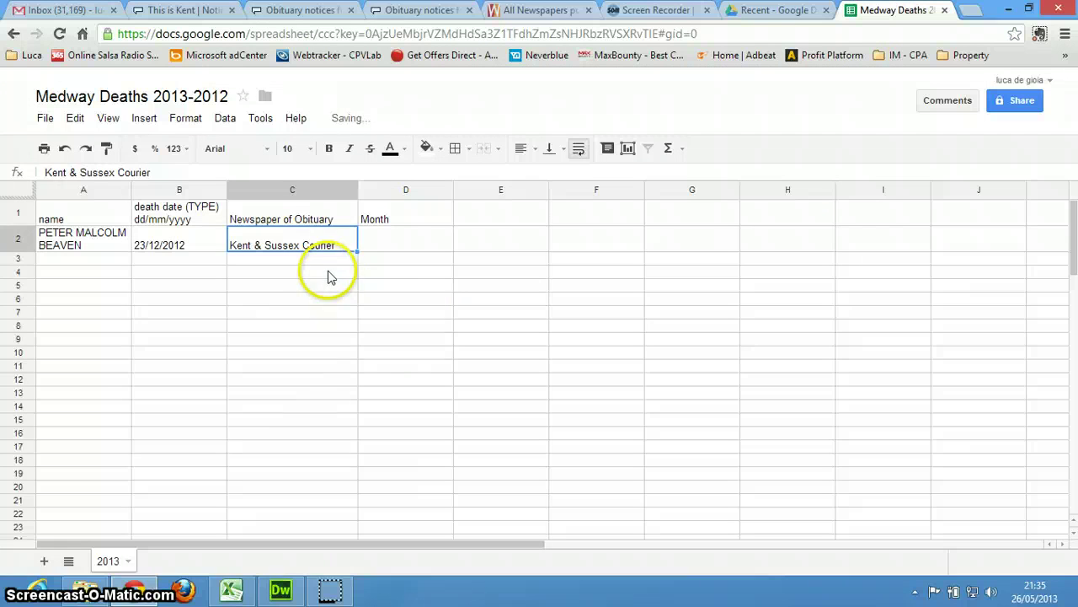
Fill the newspaper name from cell C2 down the column to row 22.
click(327, 275)
click(345, 243)
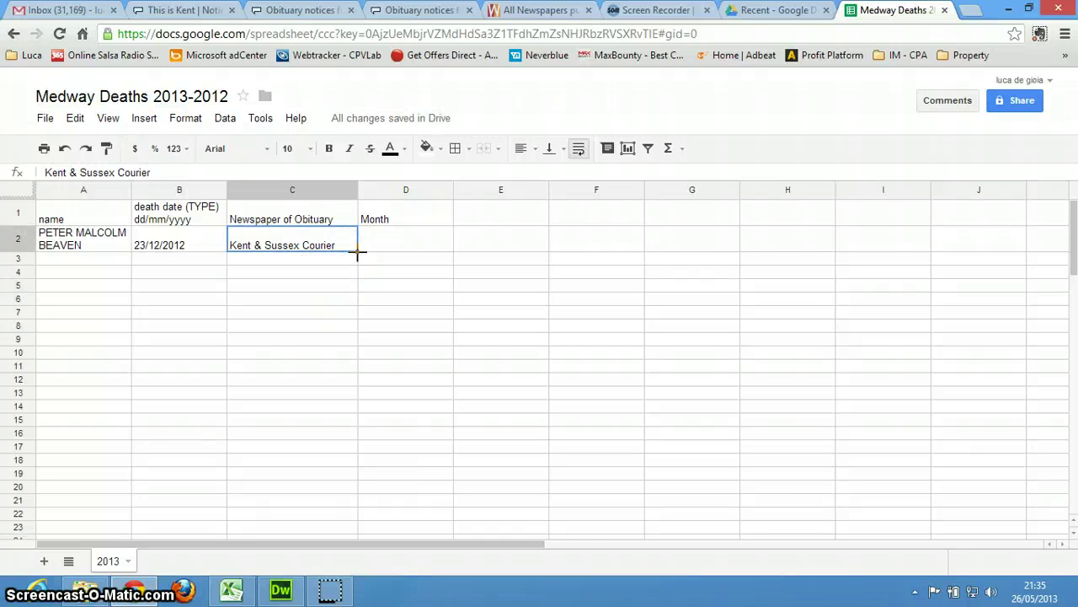
drag(347, 511, 347, 511)
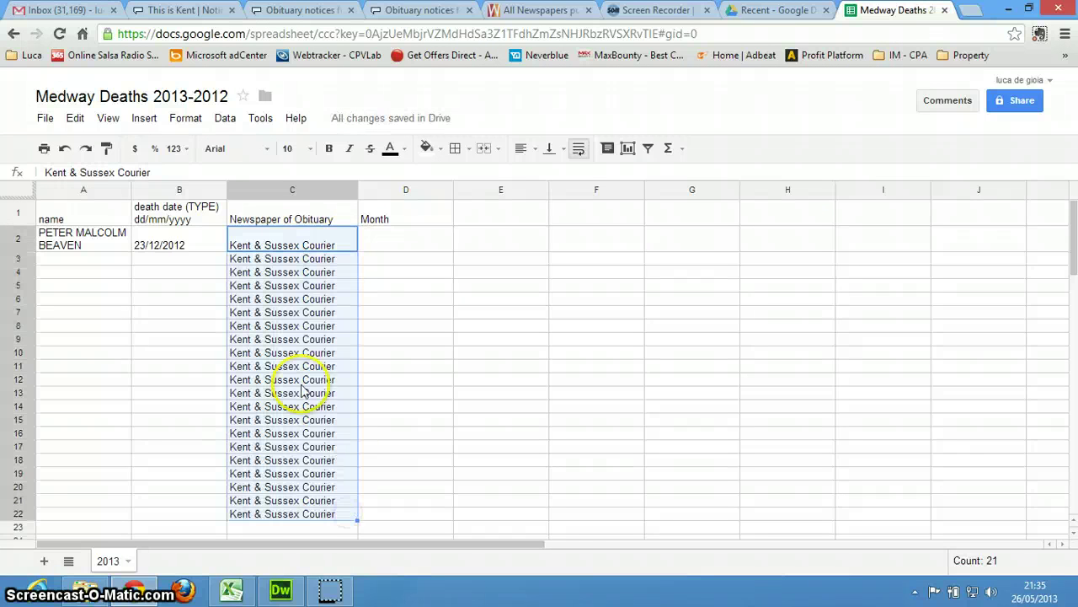
Return to the January 2013 obituary calendar and open the notices for 4th January 2013.
click(57, 259)
click(406, 9)
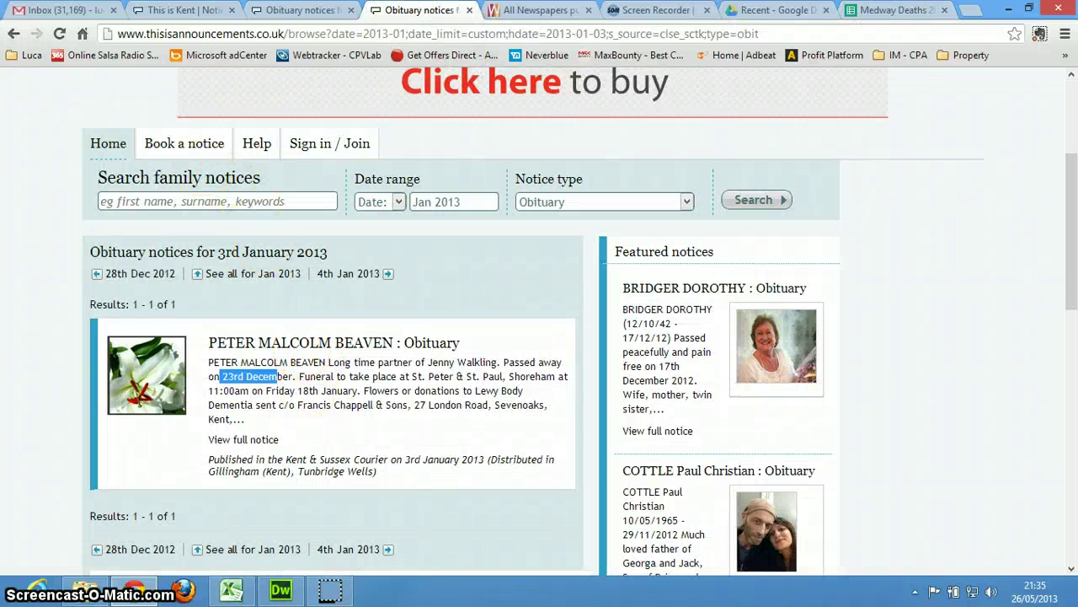
click(14, 34)
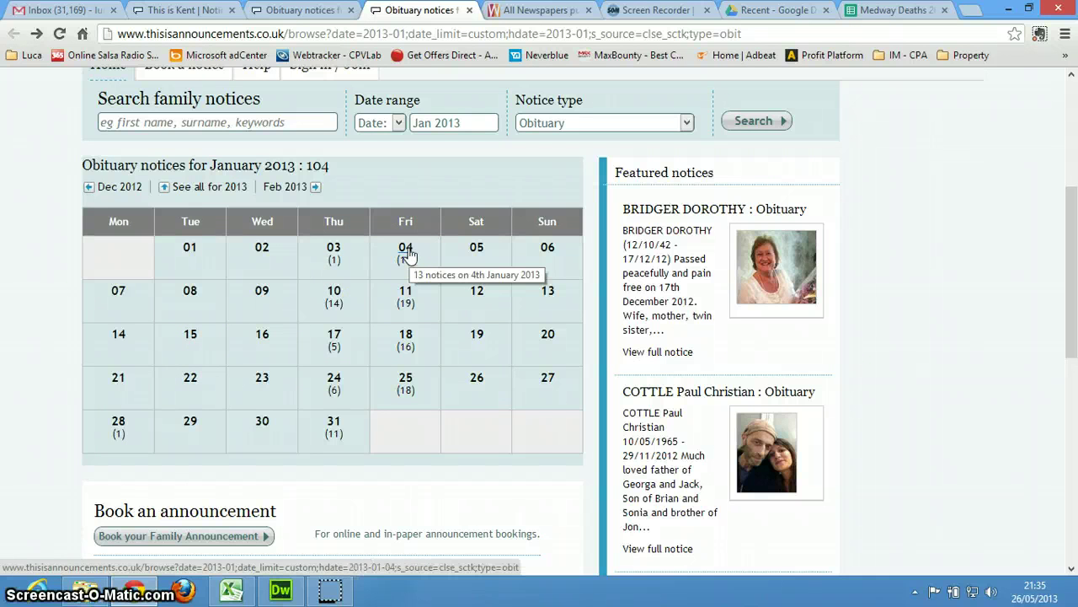
click(406, 253)
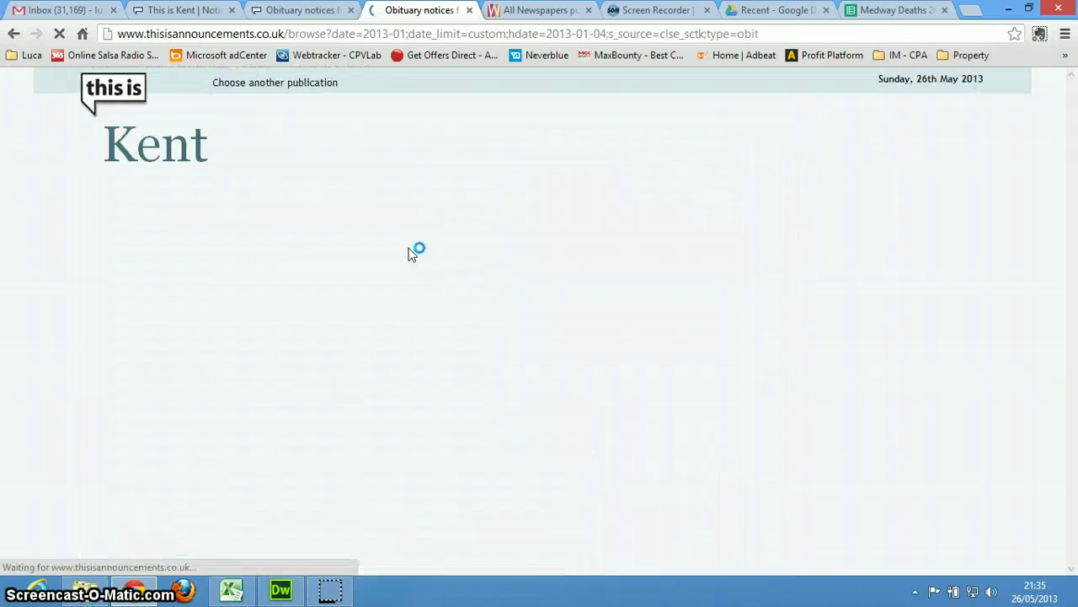
scroll(379, 347, down, 2)
scroll(387, 352, down, 2)
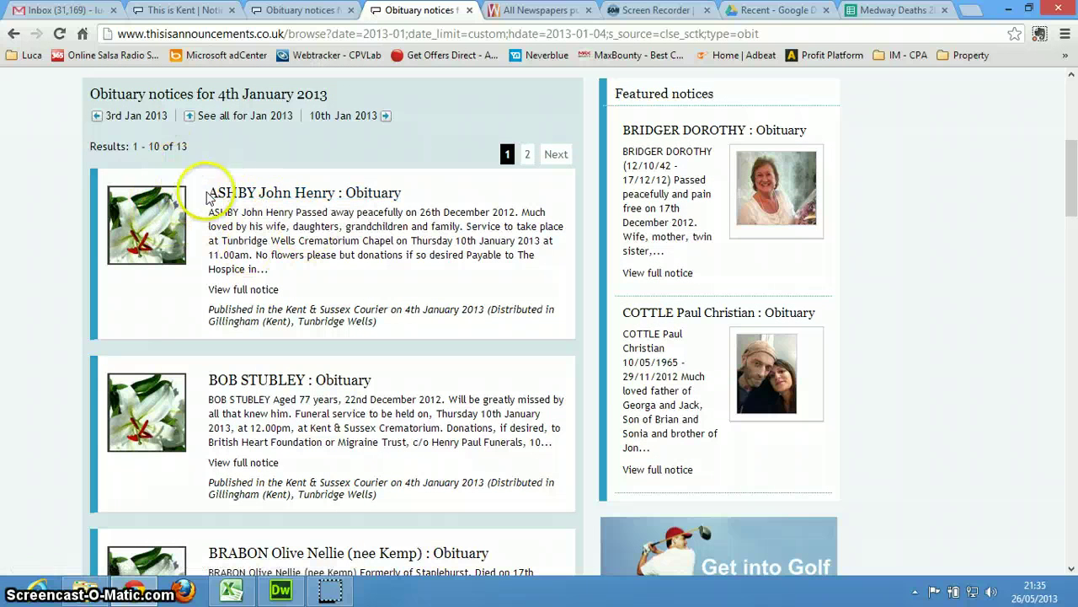
Copy the deceased's full name from the first 4th January obituary heading into cell A3 of the spreadsheet.
drag(312, 193, 331, 193)
key(ctrl+c)
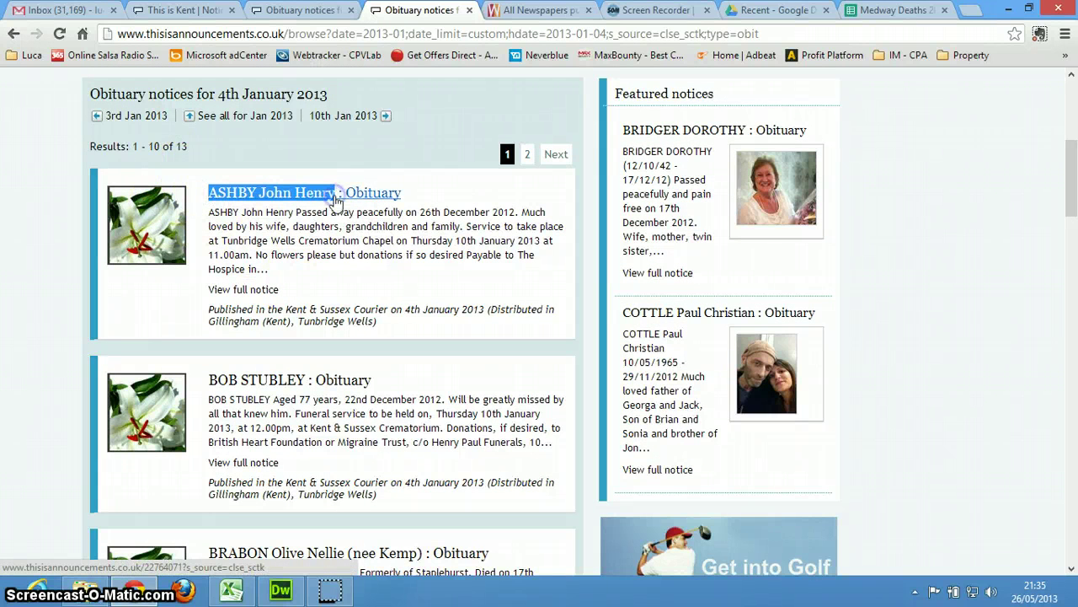
click(893, 10)
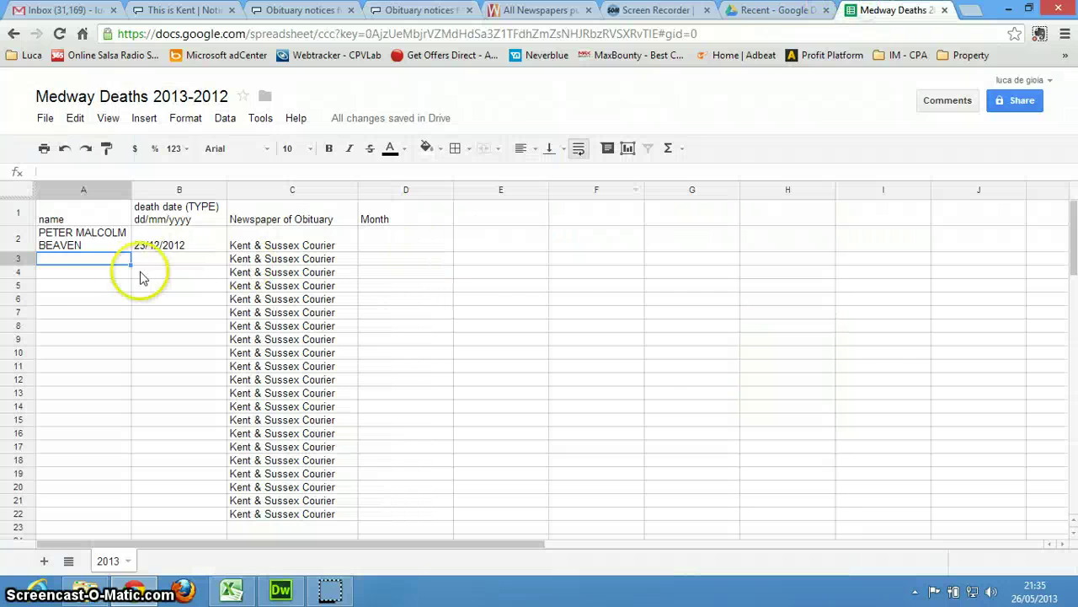
key(ctrl+v)
Look up the date of death in the first 4th January notice and enter 26/12/2012 in cell B3.
click(413, 10)
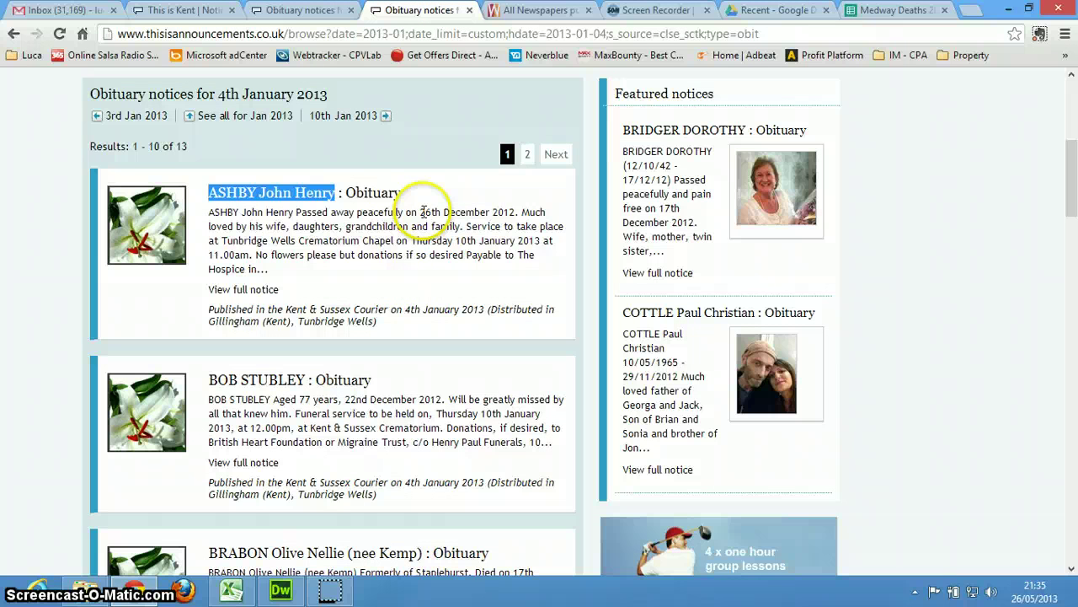
click(885, 10)
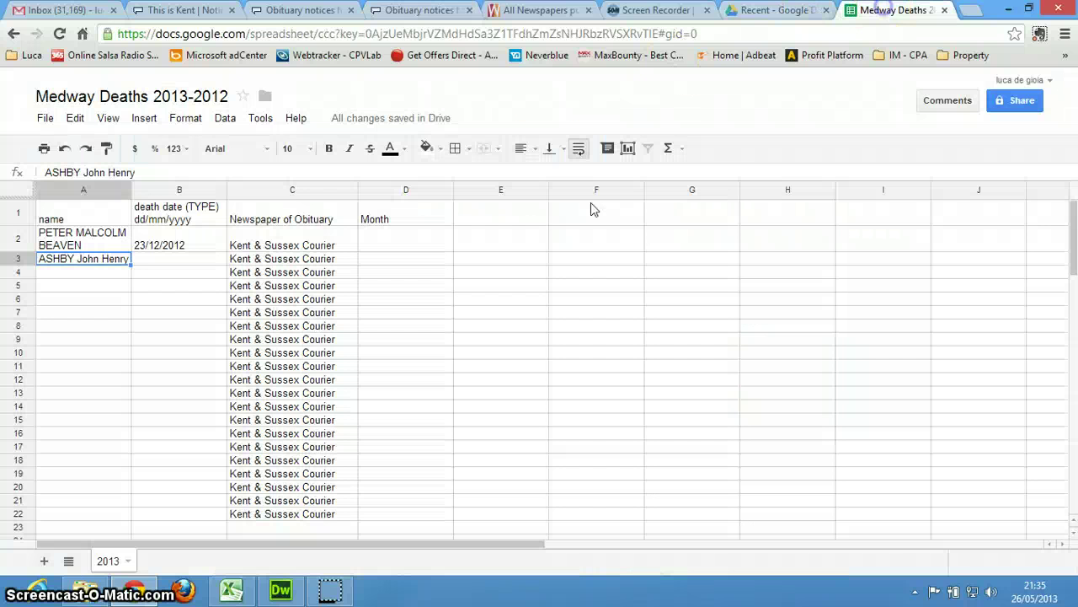
click(173, 260)
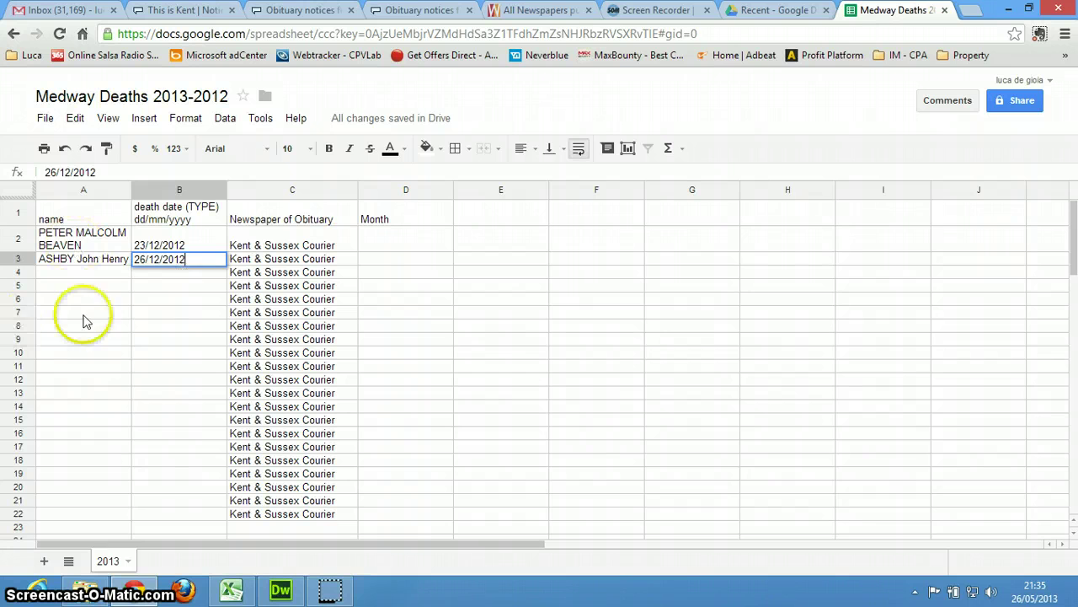
click(113, 314)
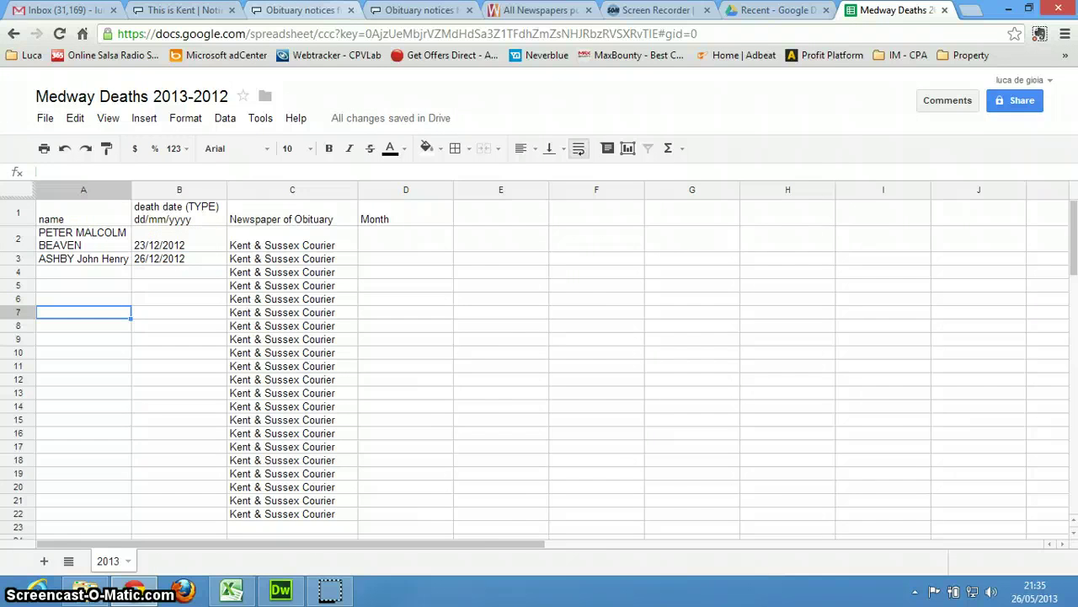
Go back to the 4th January 2013 obituary notices and look over the remaining entries on the page.
click(412, 10)
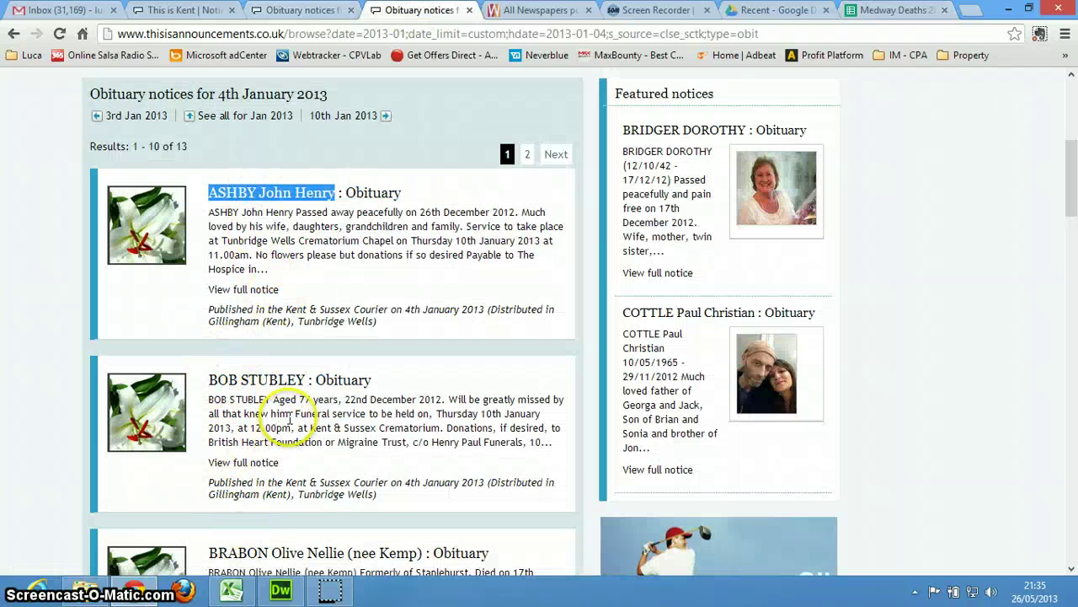
scroll(289, 419, down, 4)
scroll(312, 410, up, 5)
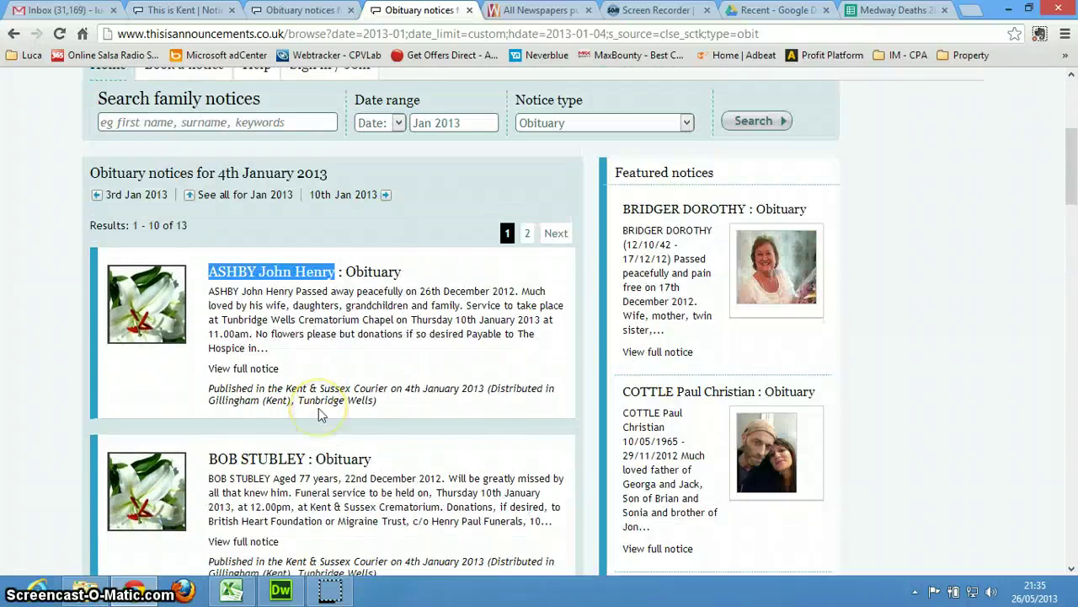
Open the second page of the 4th January 2013 obituary notices and look over its entries.
scroll(319, 414, down, 18)
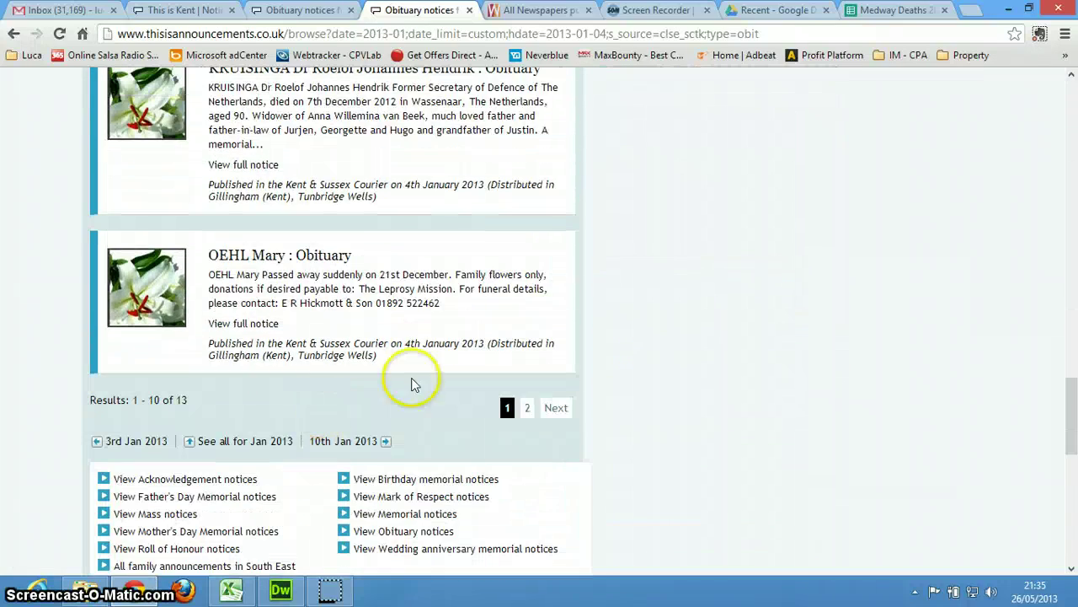
click(530, 408)
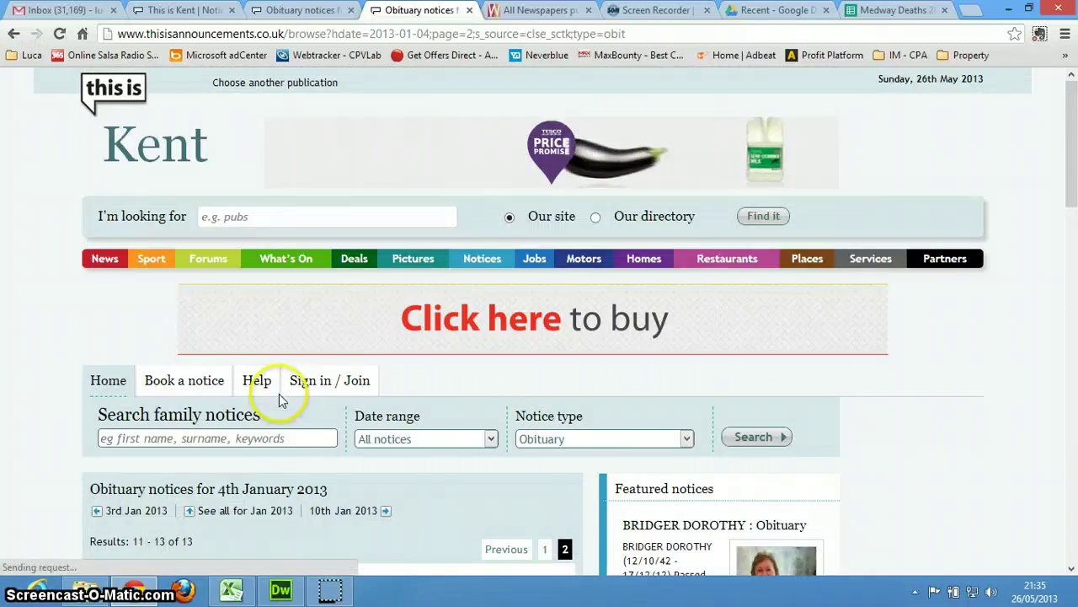
scroll(287, 413, down, 3)
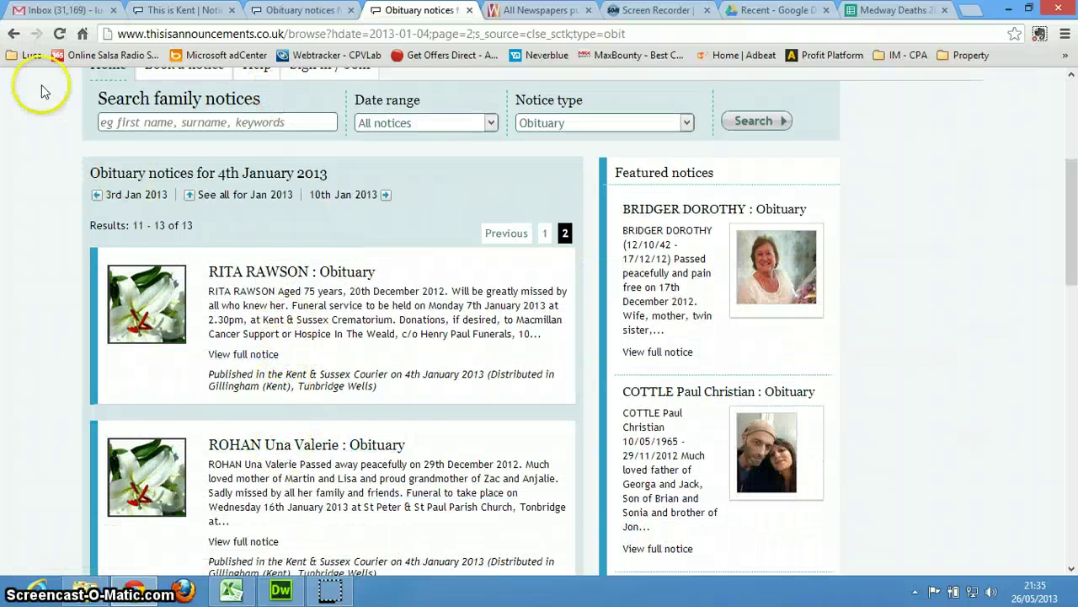
Return to the January 2013 obituary calendar and open the 10th January notices in a separate tab.
click(299, 10)
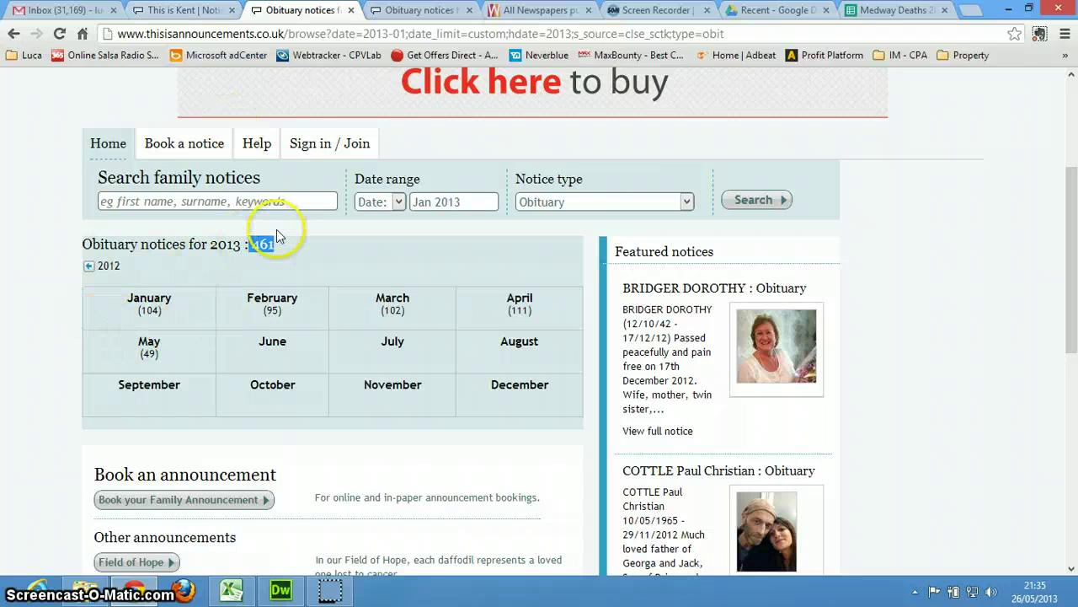
click(418, 10)
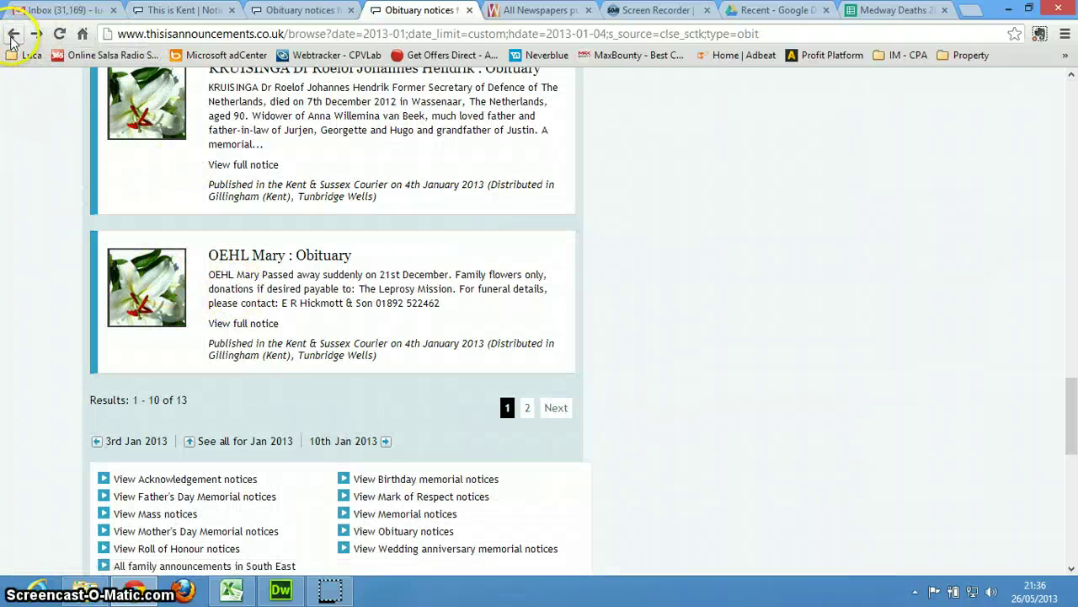
click(12, 37)
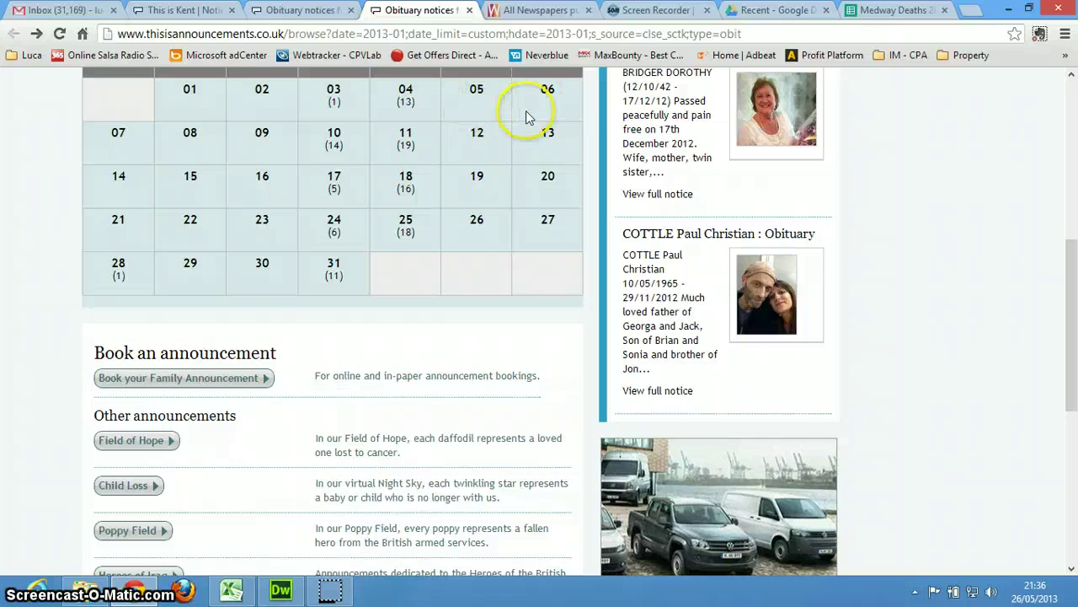
scroll(497, 118, up, 1)
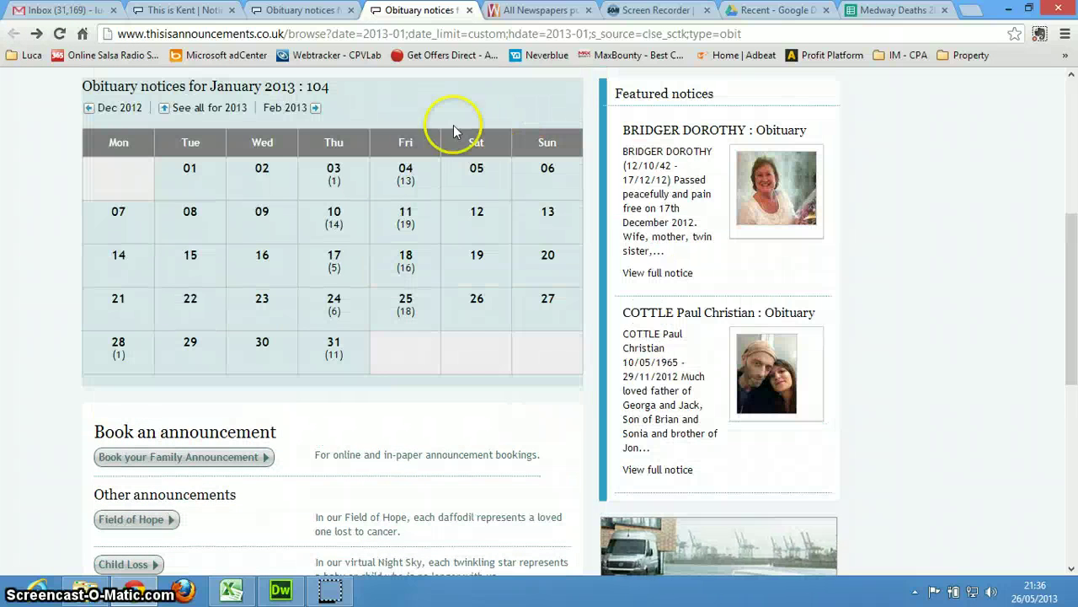
right_click(335, 219)
click(379, 163)
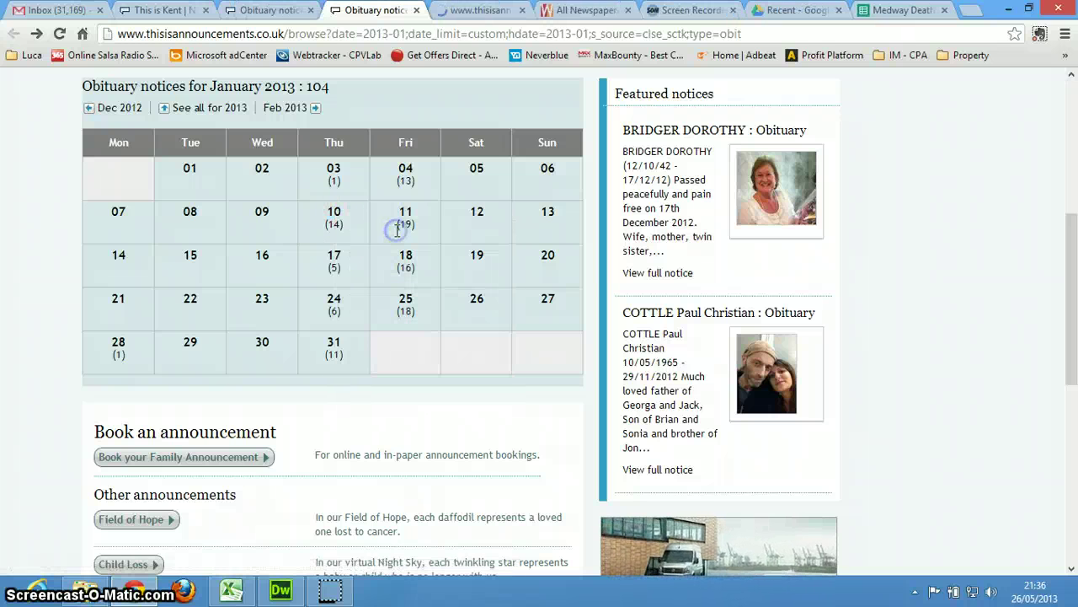
click(472, 20)
Look over the date heading and the obituary entries published for 10th January 2013.
scroll(357, 337, down, 2)
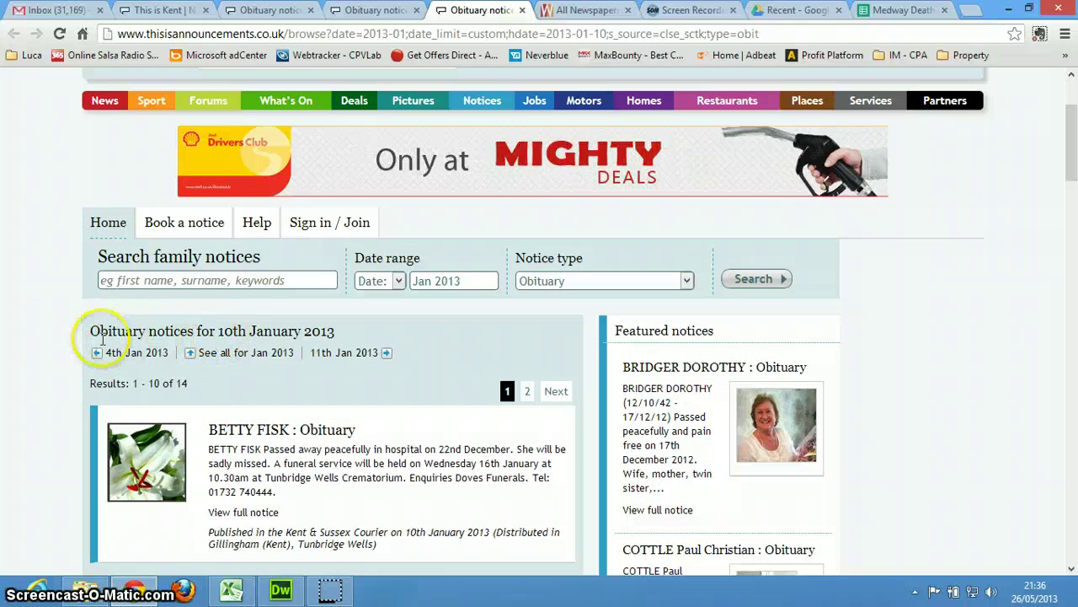
drag(221, 330, 344, 328)
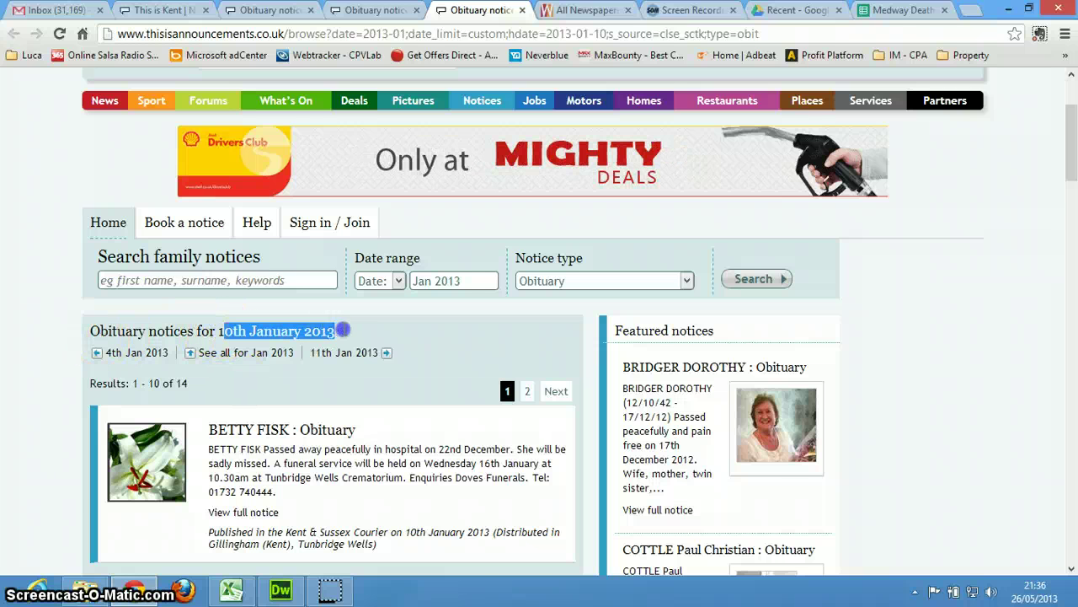
click(344, 329)
scroll(347, 333, down, 1)
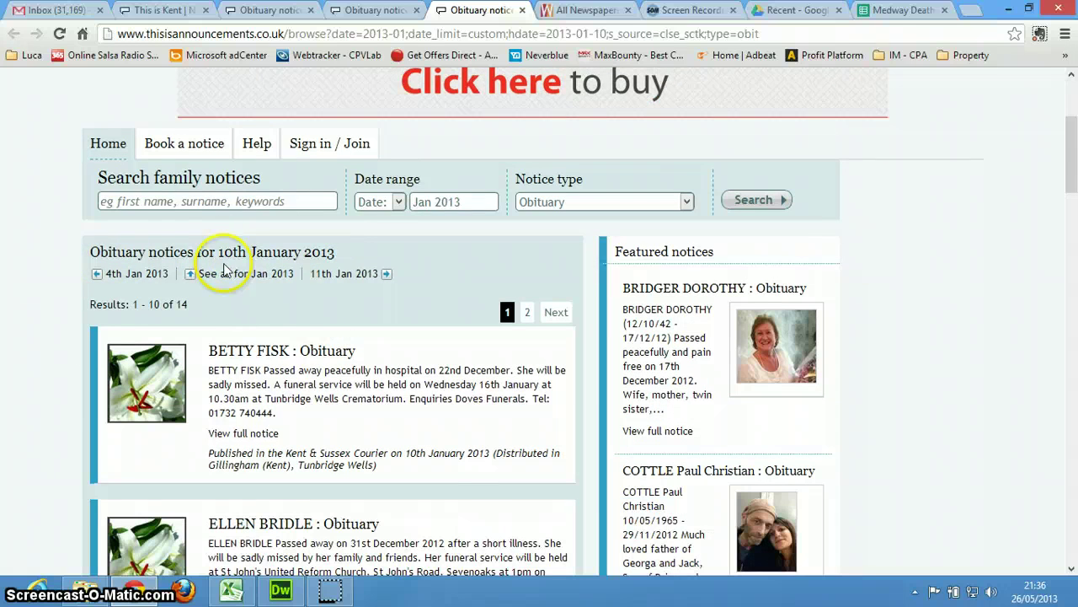
scroll(333, 371, down, 2)
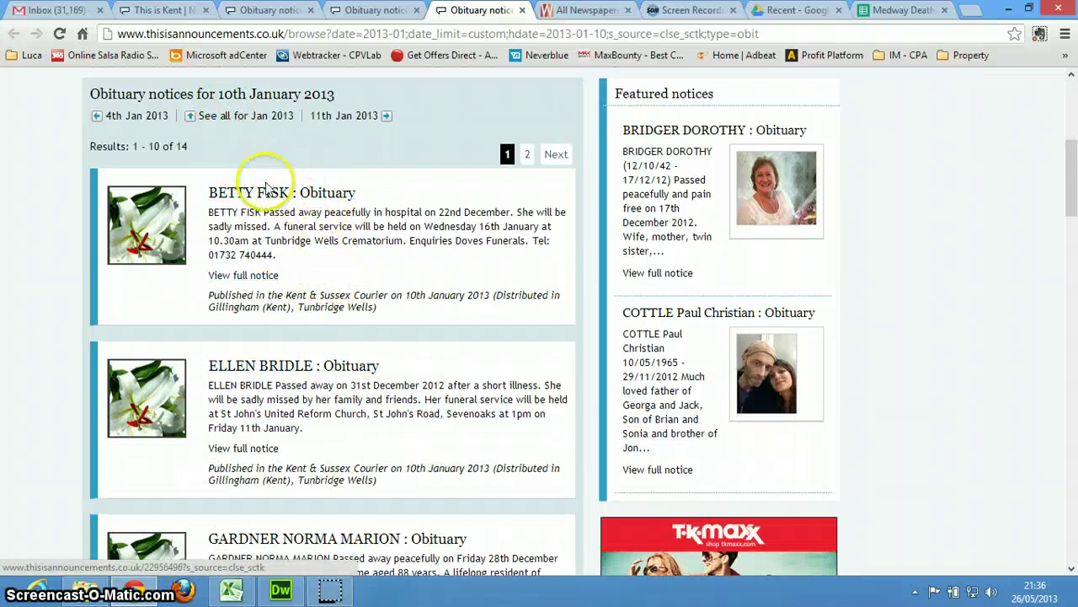
scroll(332, 463, down, 5)
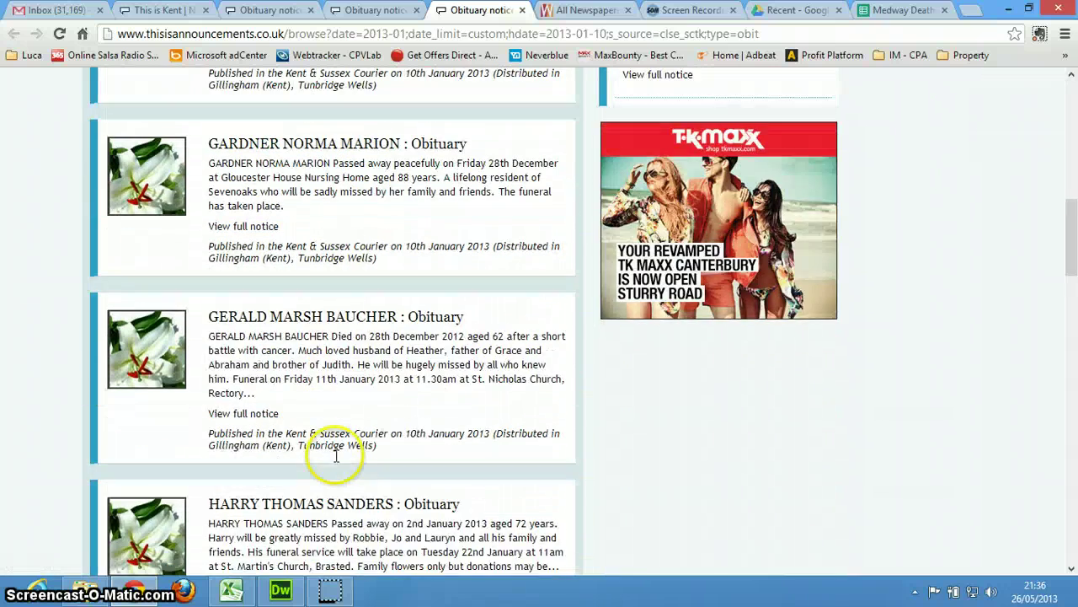
scroll(445, 101, up, 5)
Check the 2013 obituary overview by month and review the filled rows and next empty date cell in the Medway Deaths 2013-2012 spreadsheet.
click(396, 10)
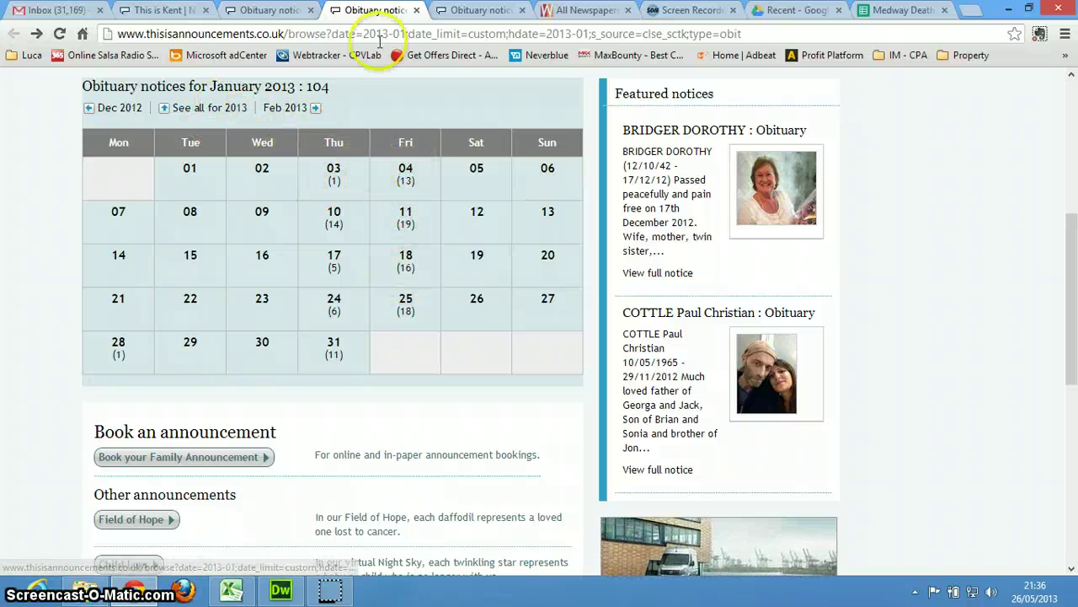
click(266, 9)
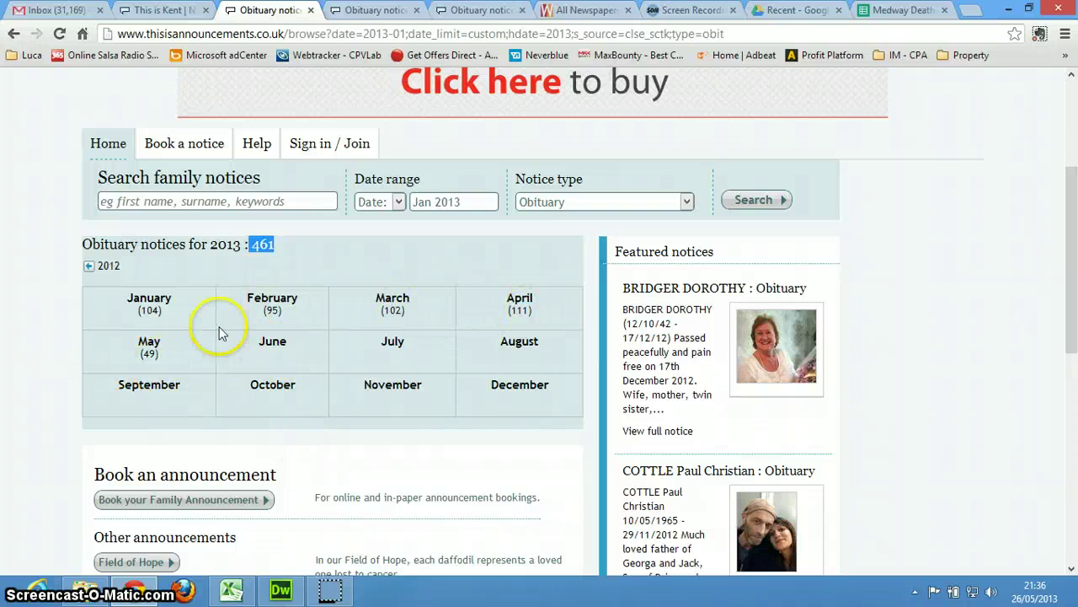
click(894, 10)
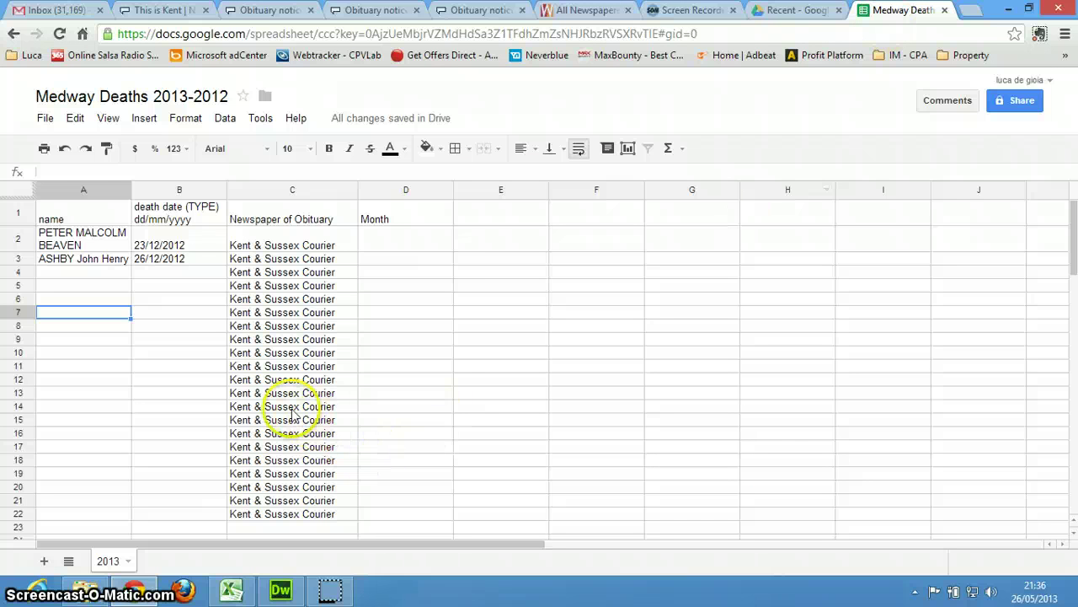
click(283, 299)
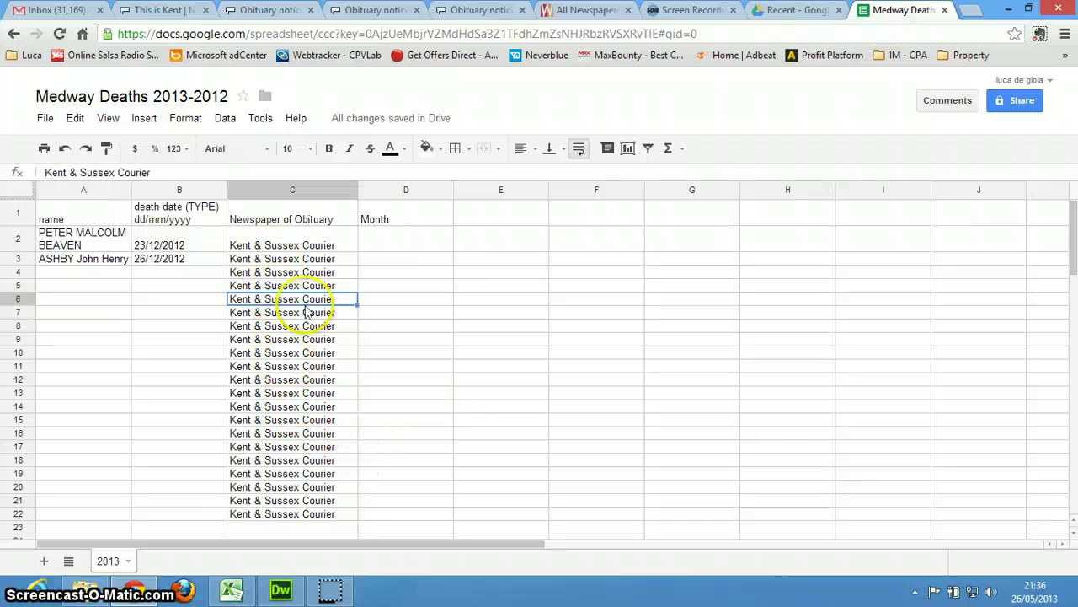
click(178, 258)
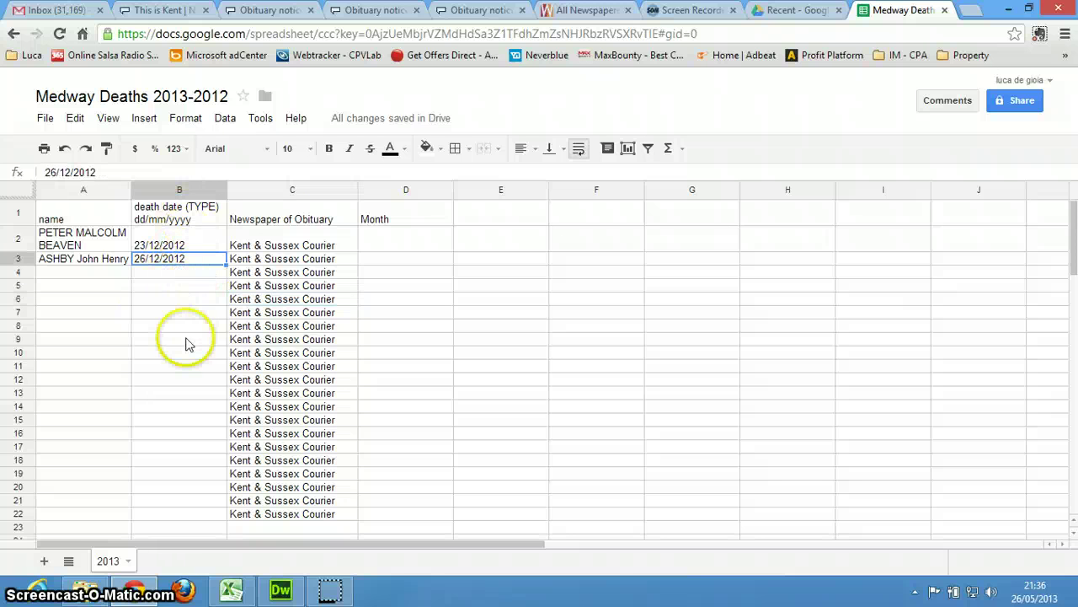
click(179, 273)
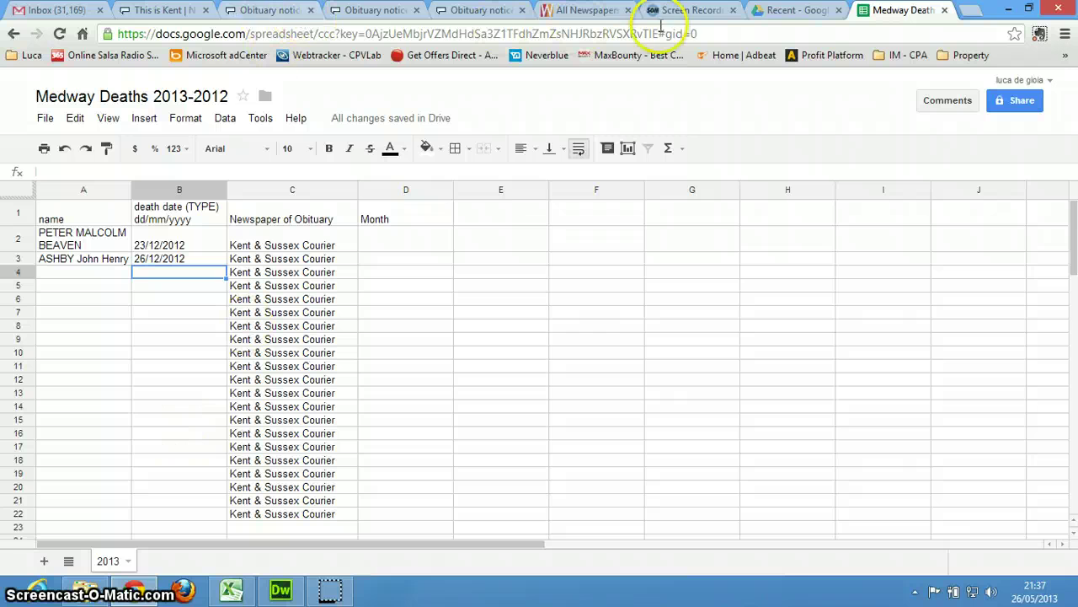
Go back to the 2013 obituary overview and open the overview for the previous year, 2012.
key(ctrl+3)
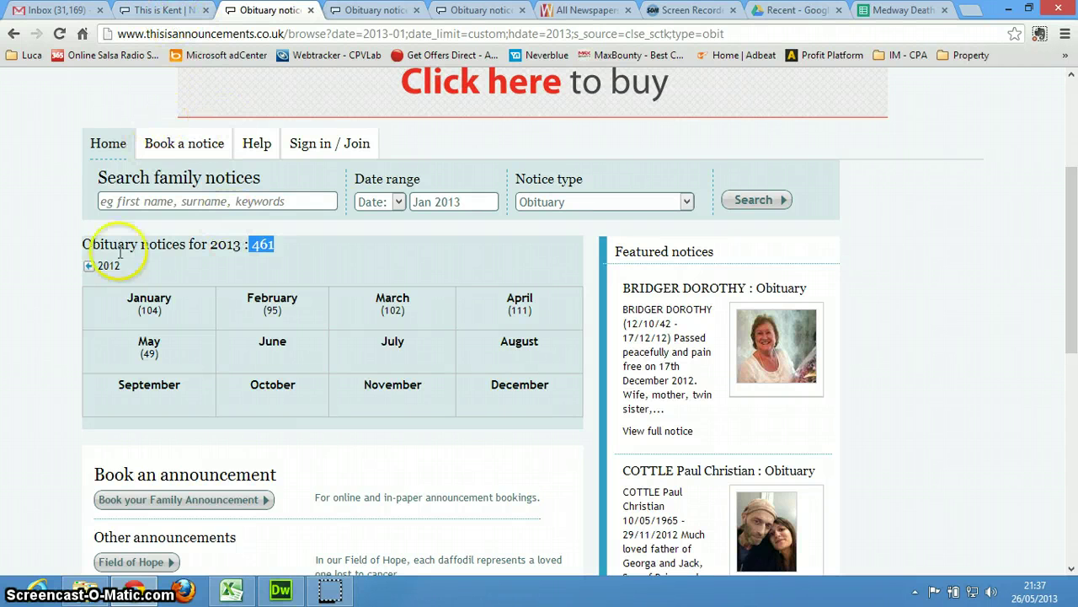
click(161, 10)
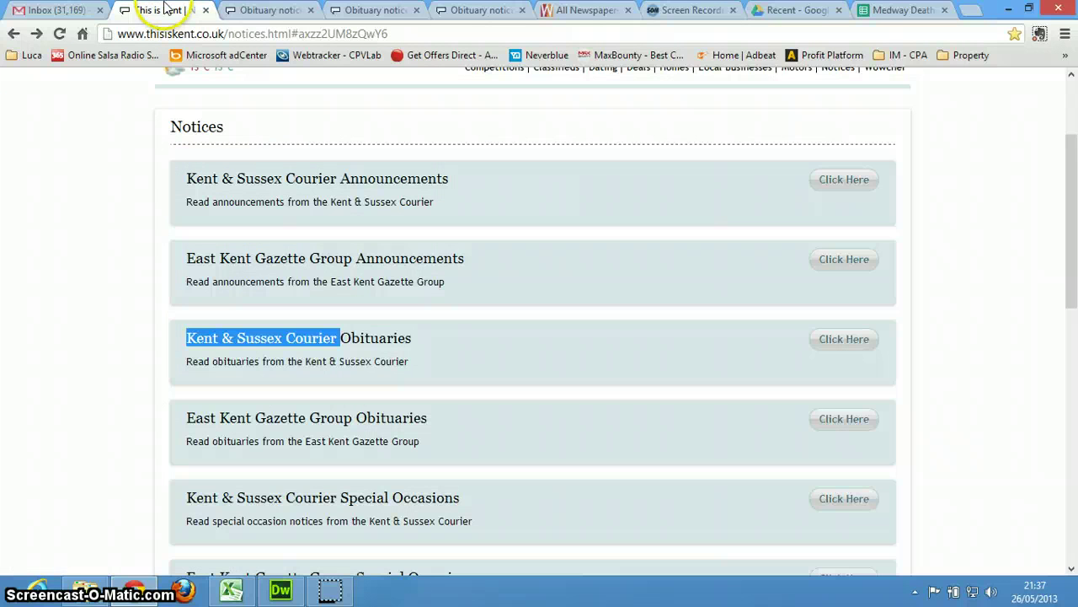
click(283, 12)
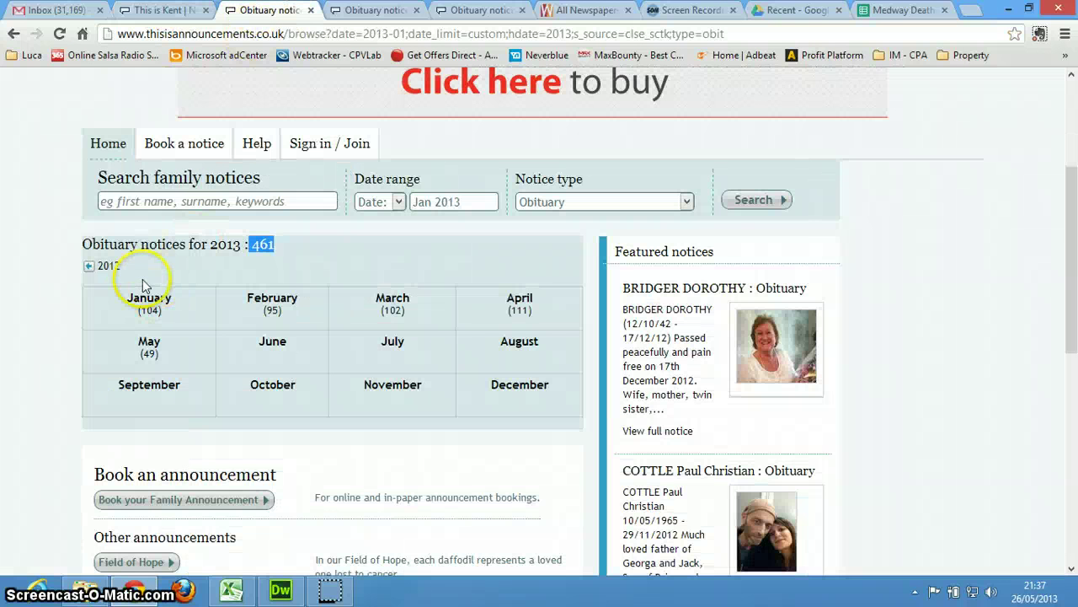
click(90, 267)
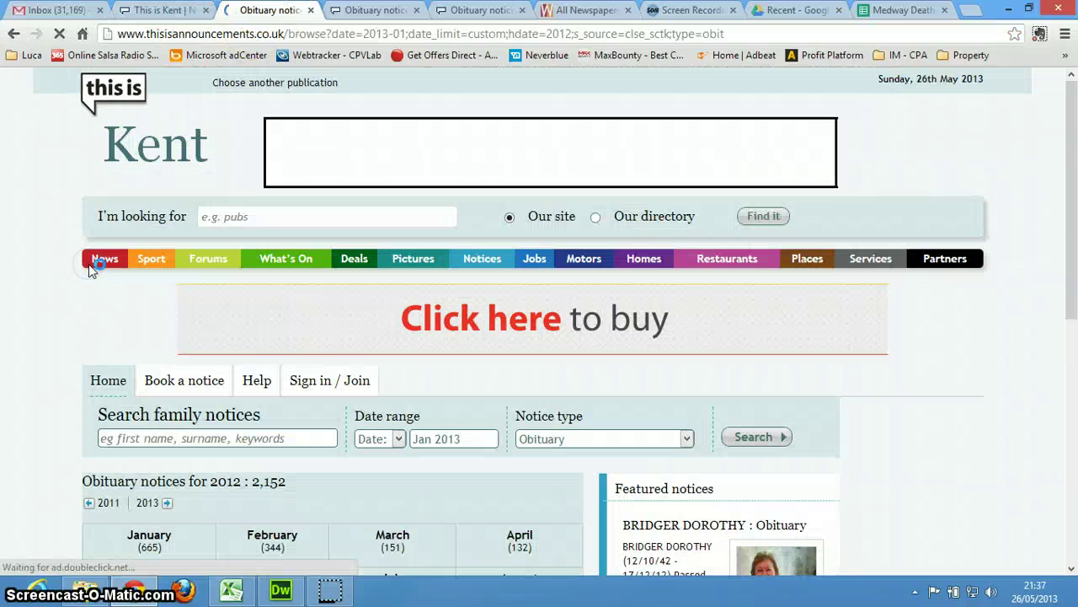
scroll(118, 310, down, 3)
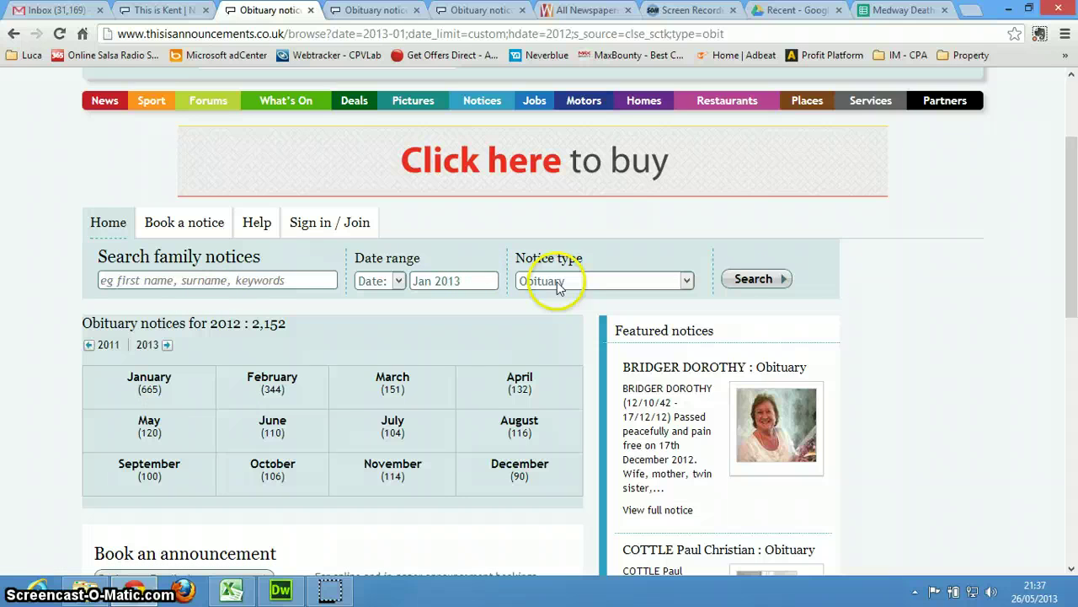
Search the family notices for Jan 2013 with the notice type Obituary.
click(470, 279)
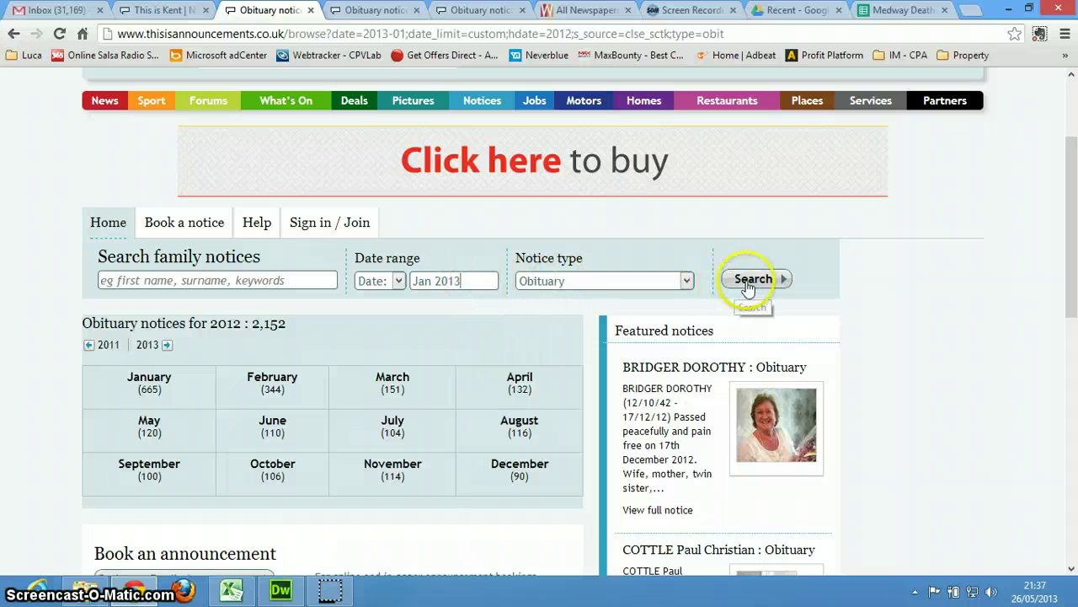
click(670, 281)
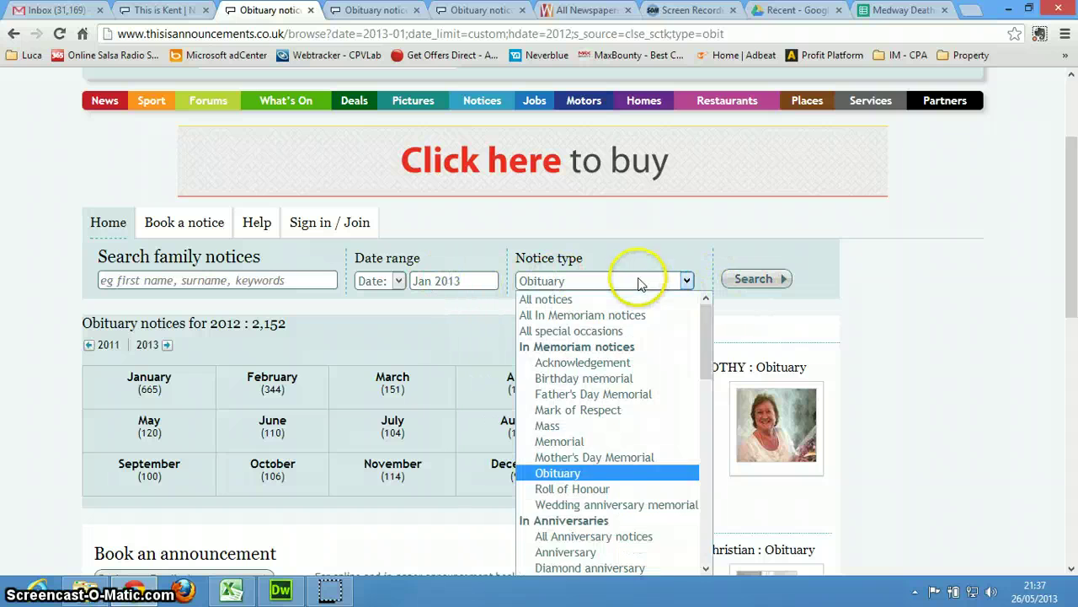
click(616, 474)
click(757, 279)
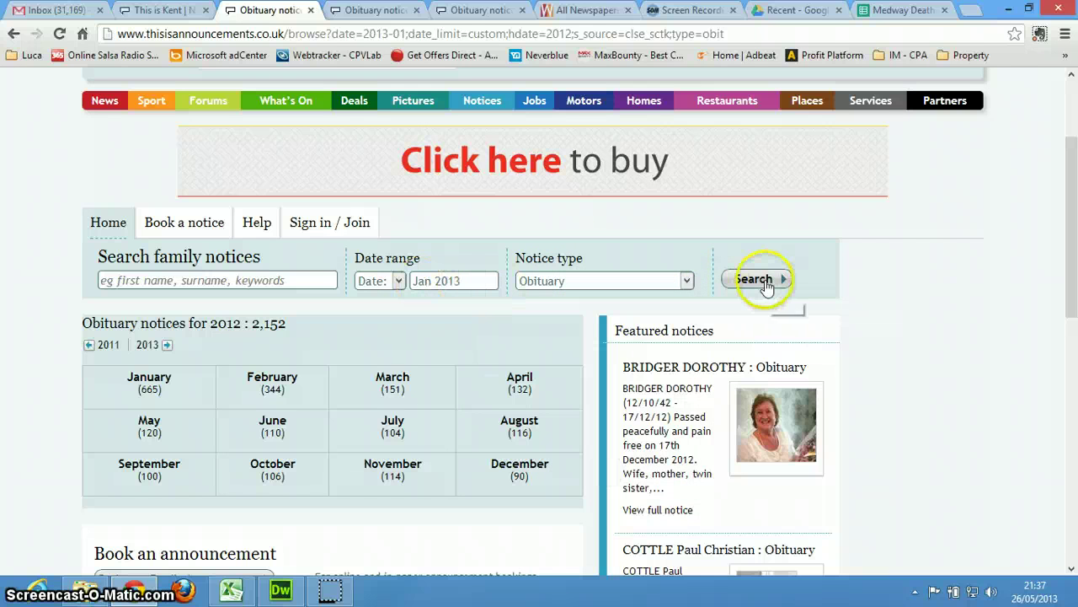
scroll(261, 366, down, 2)
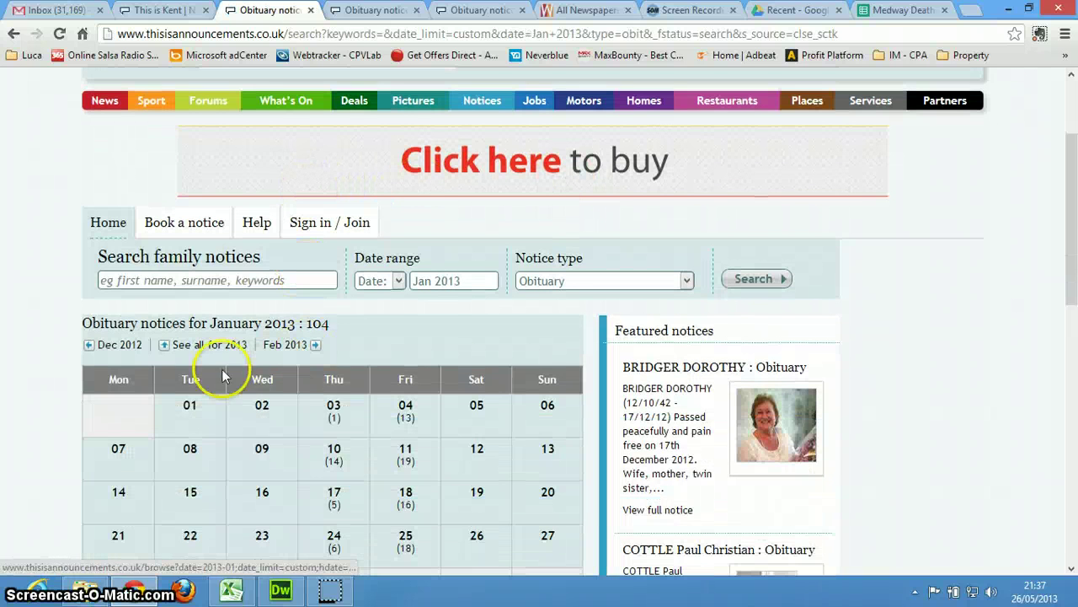
Step back to the December 2012 obituary calendar and open the overview of all 2012 notices.
click(127, 345)
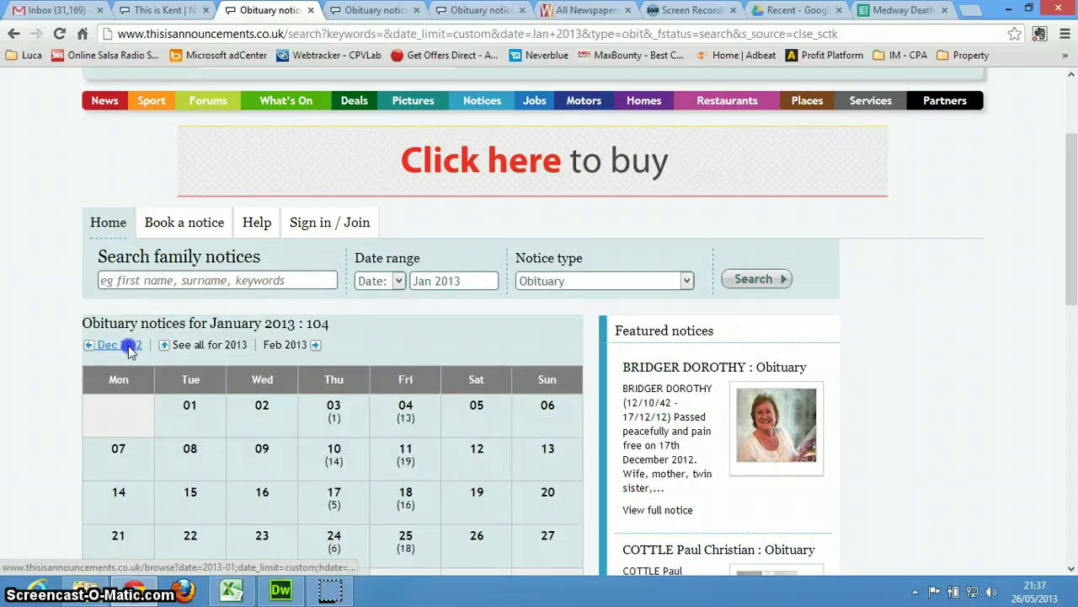
scroll(135, 355, down, 1)
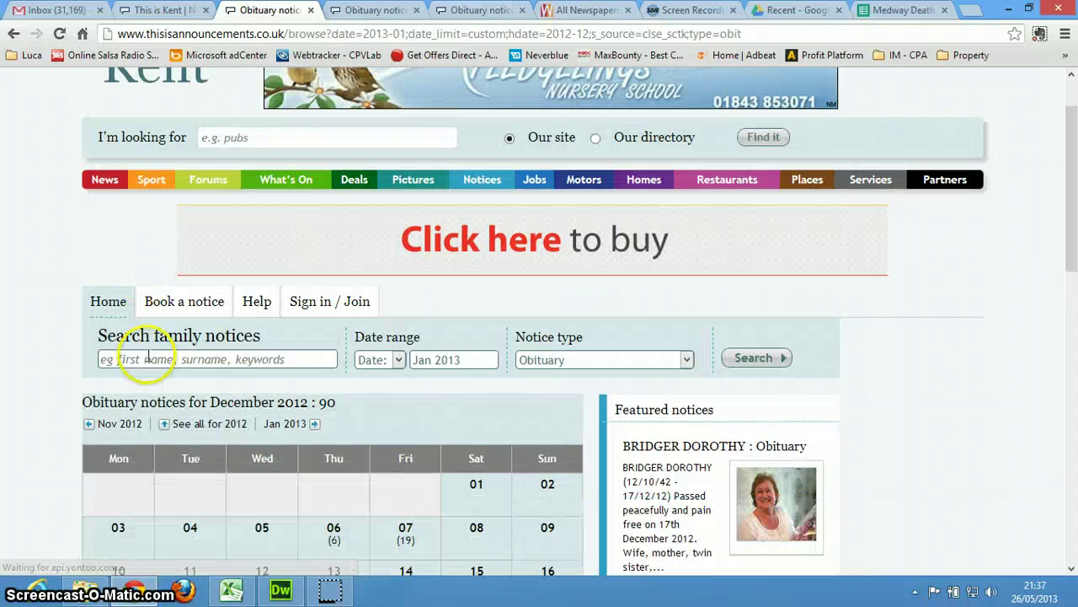
click(225, 426)
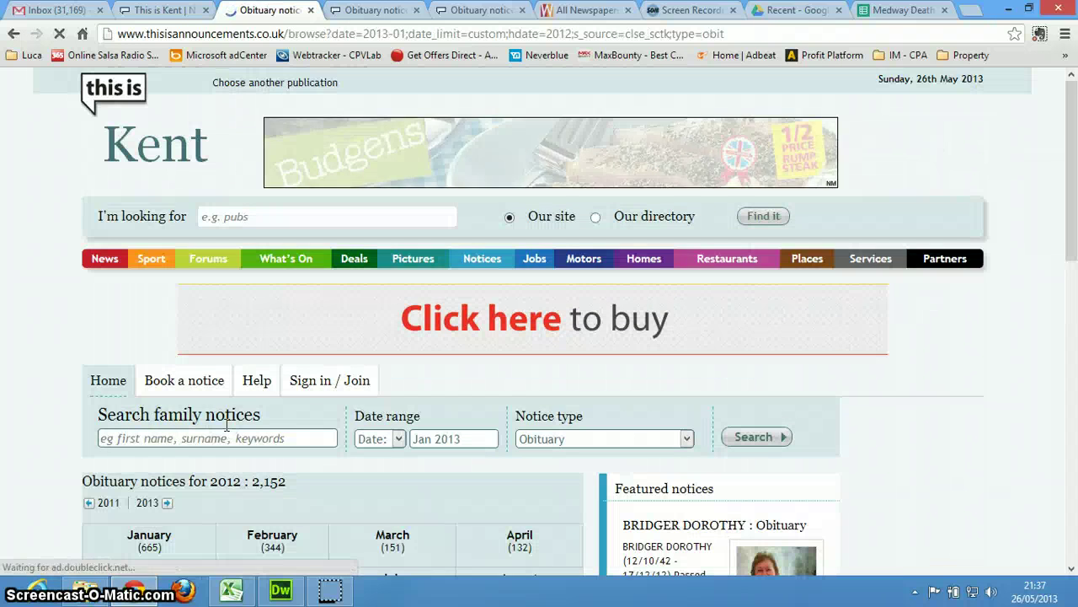
scroll(308, 392, down, 2)
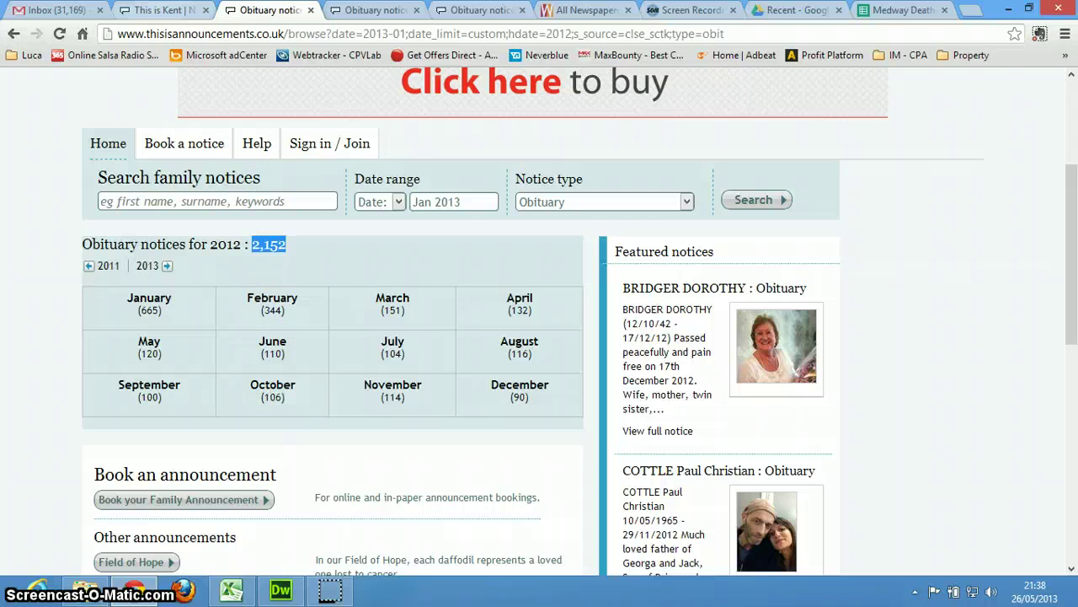
From the Kent notices page, open the East Kent Gazette Group Obituaries listing in a new browser tab and switch to it.
click(158, 10)
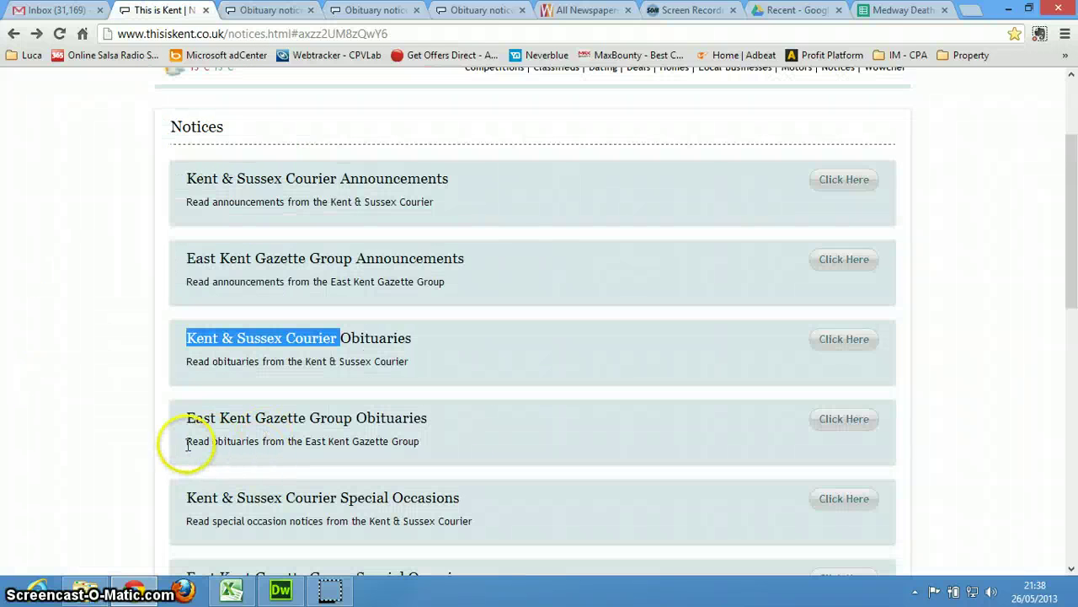
drag(186, 444, 272, 441)
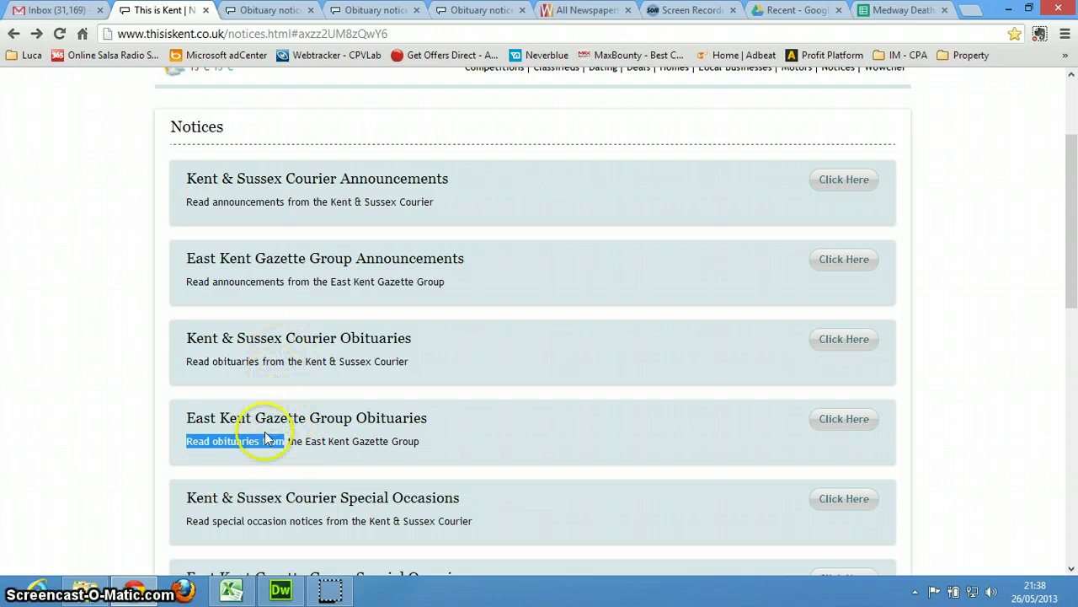
drag(189, 419, 310, 419)
right_click(843, 422)
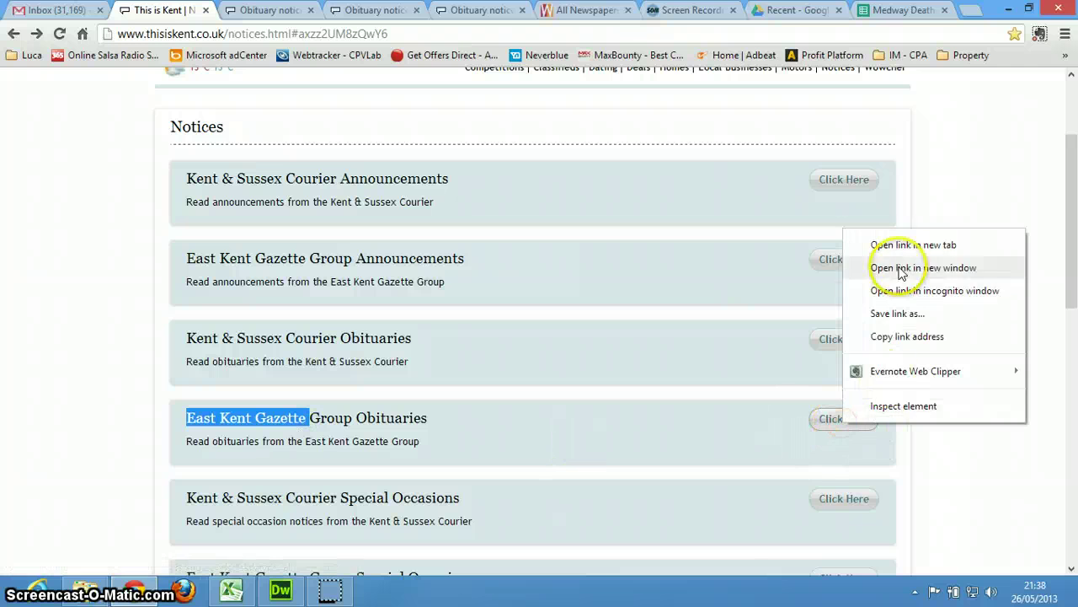
click(891, 244)
click(244, 10)
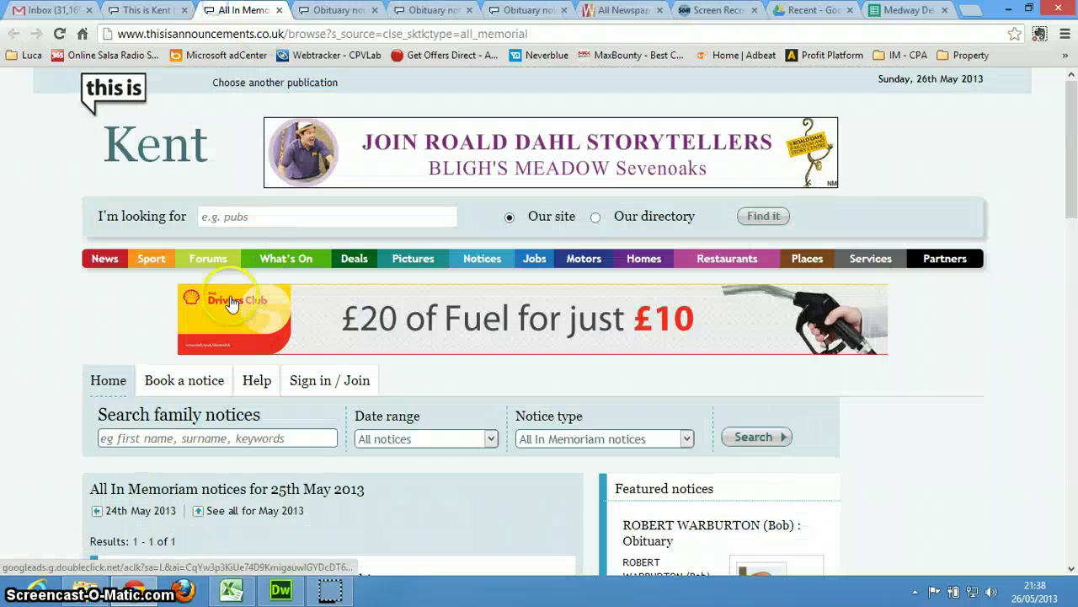
Search the East Kent Gazette Group family notices for the date "jan 13" with the notice type Obituary.
scroll(232, 303, down, 1)
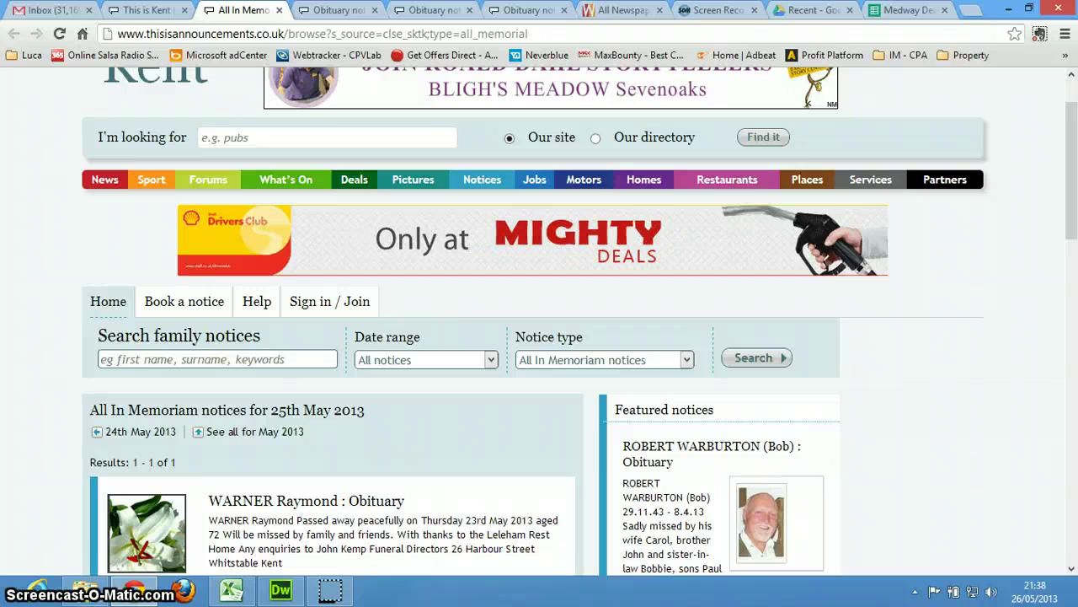
scroll(539, 320, up, 1)
scroll(539, 337, down, 1)
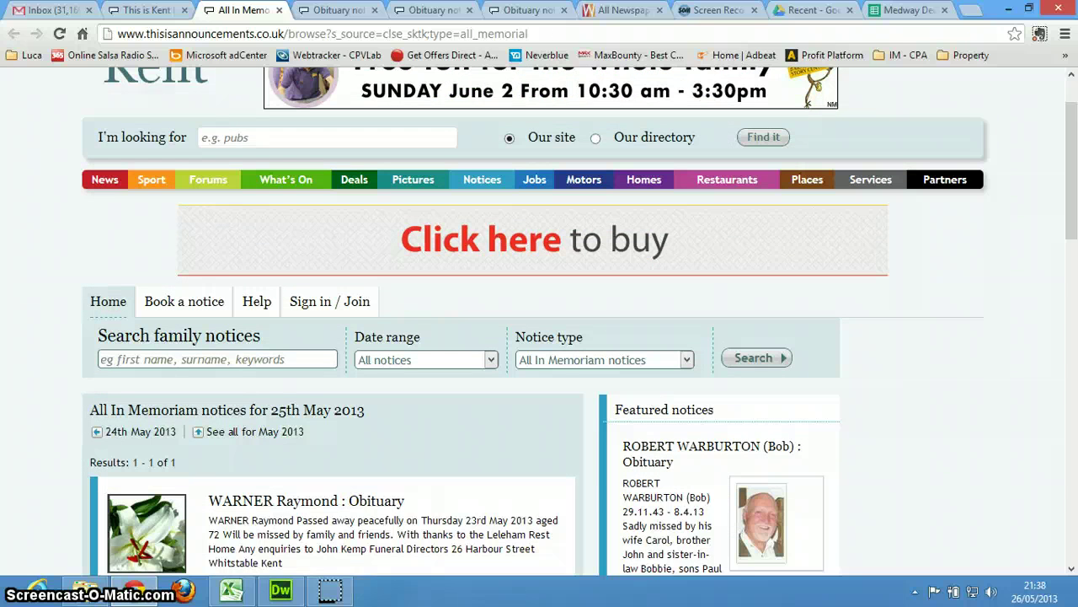
scroll(539, 337, down, 1)
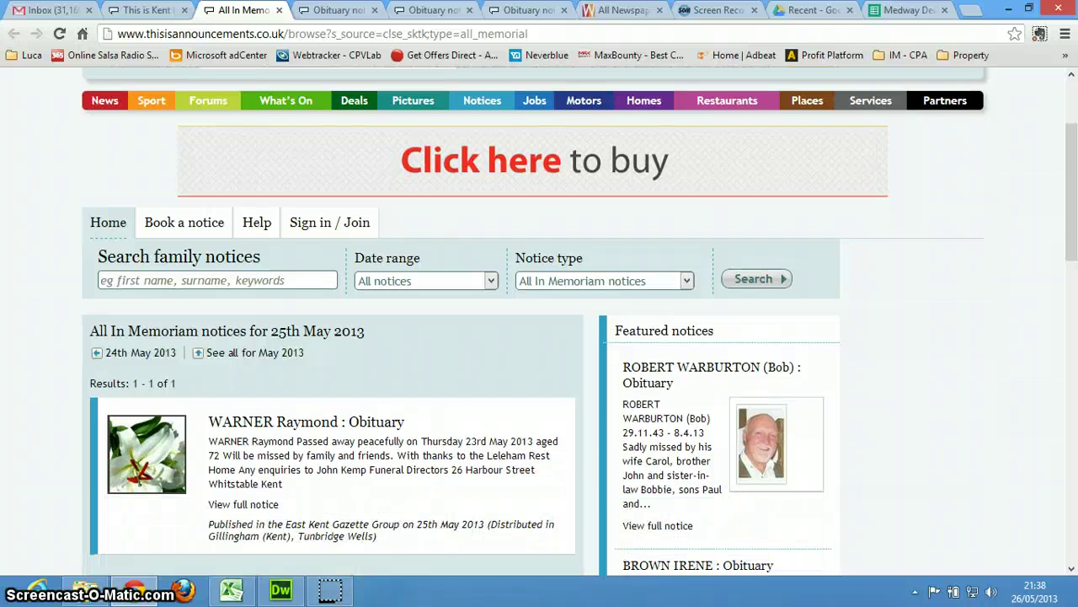
scroll(29, 309, down, 1)
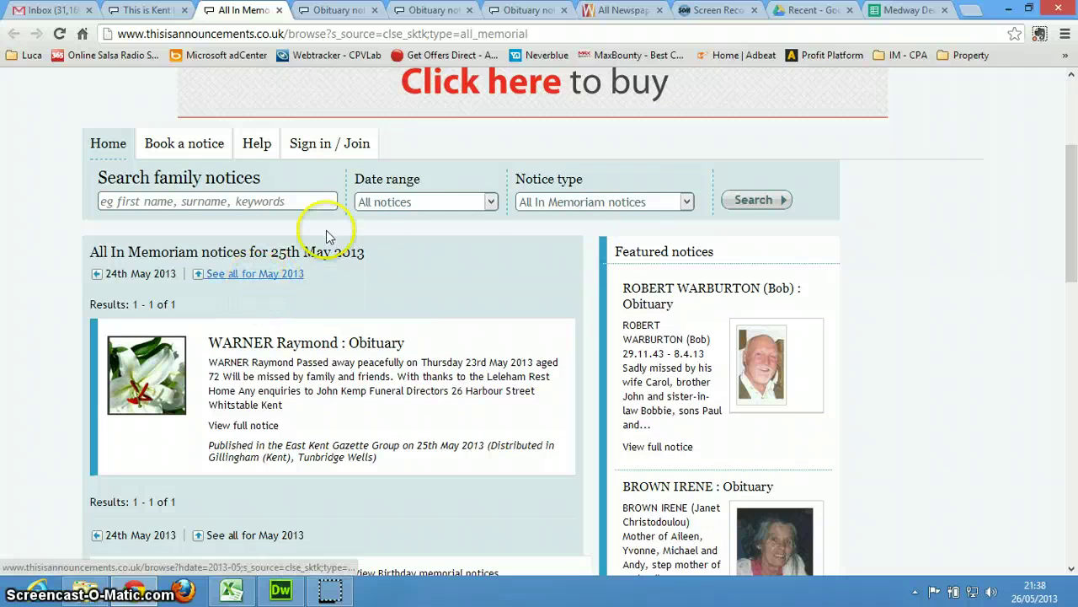
click(467, 201)
click(424, 302)
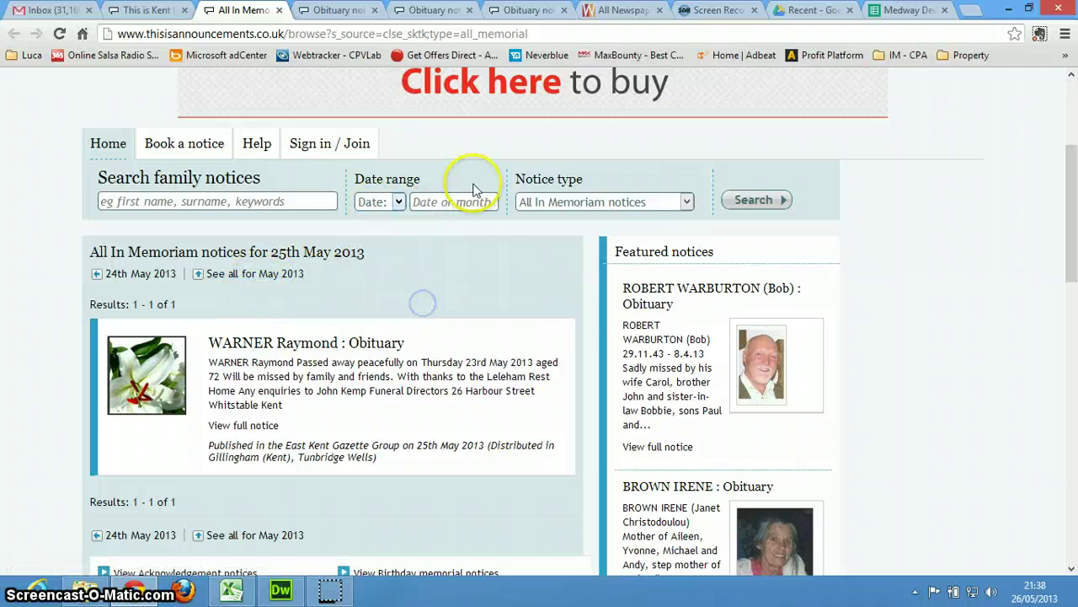
click(444, 203)
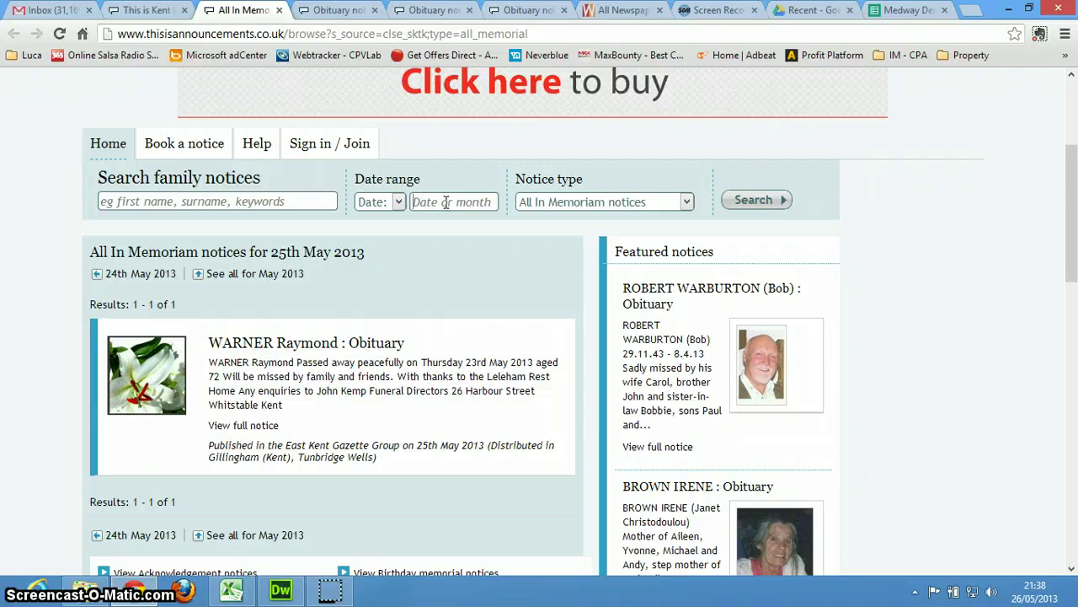
text(jan 13)
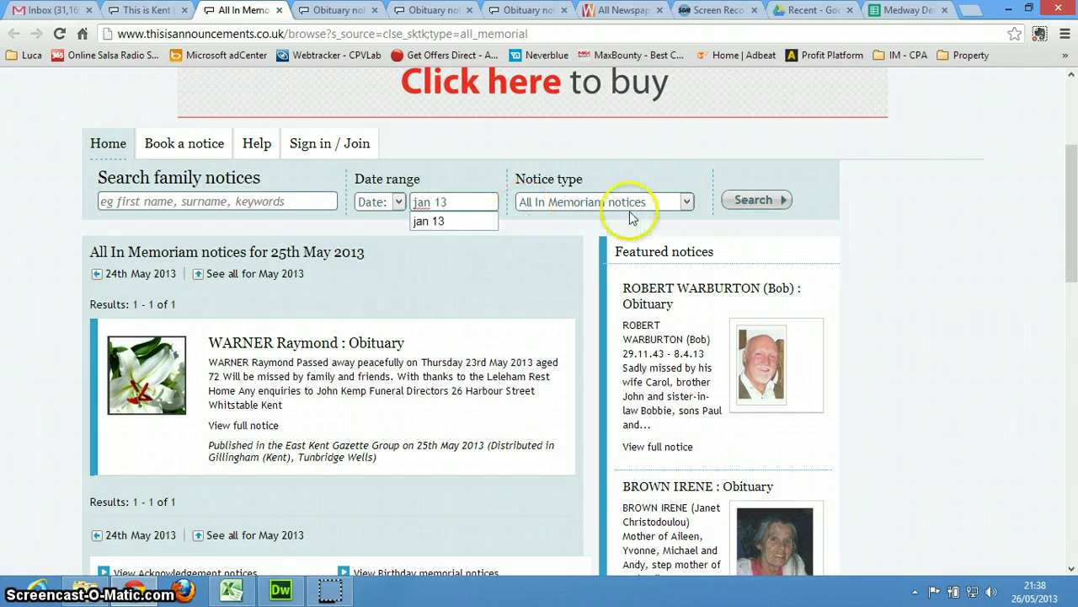
click(630, 209)
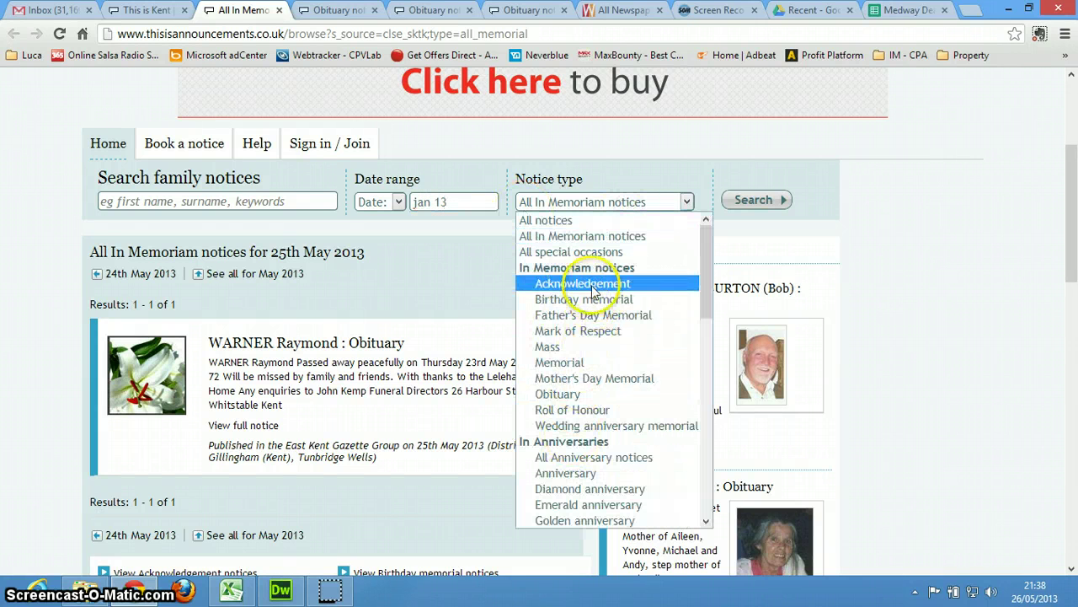
click(566, 392)
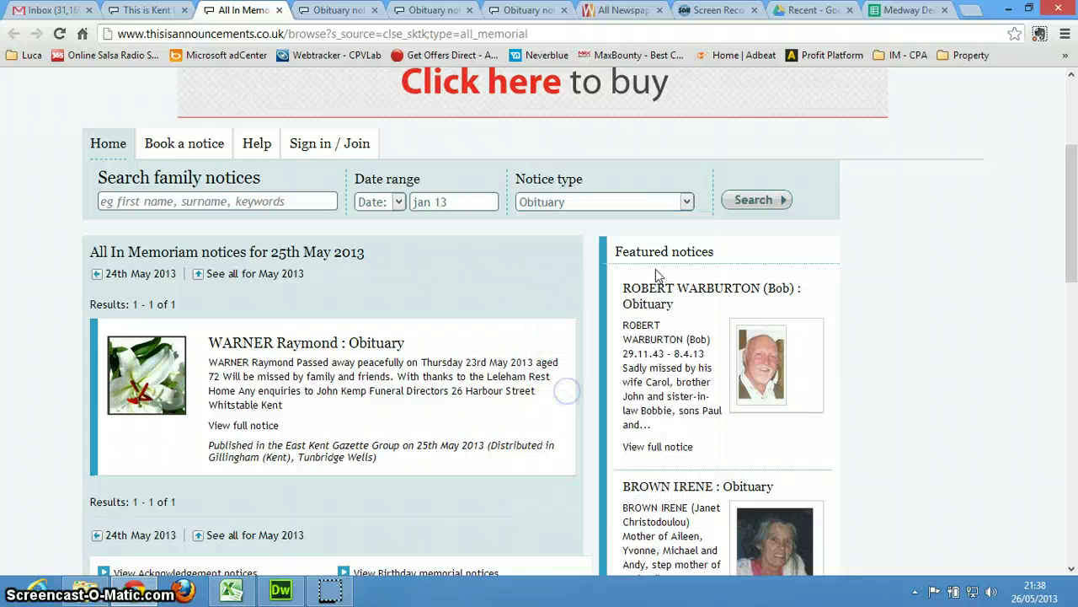
click(757, 202)
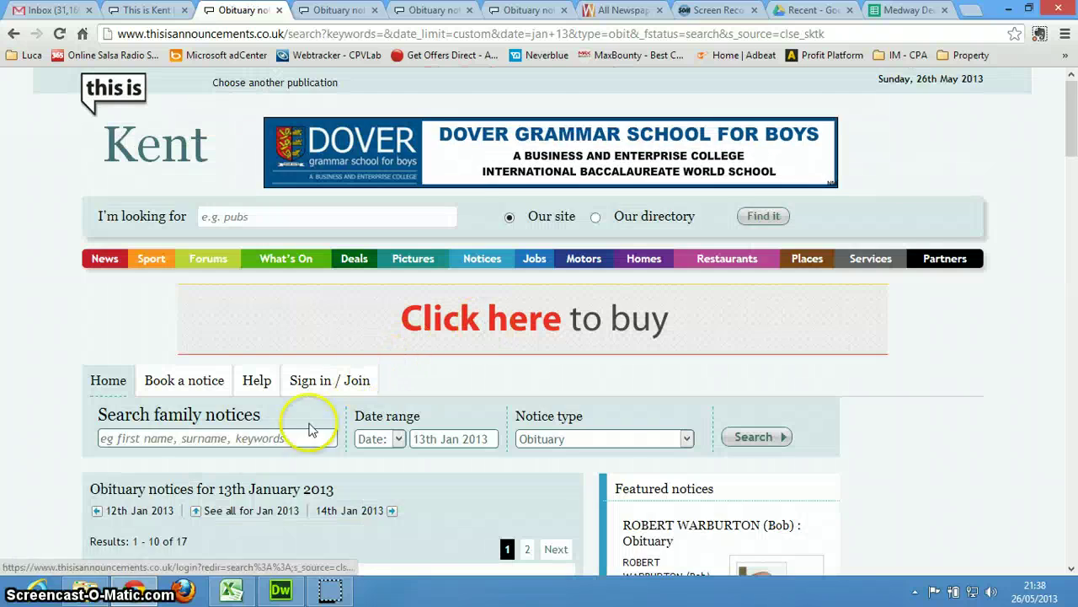
Step back through the daily obituary notices from 13th to 11th January 2013.
scroll(311, 430, down, 2)
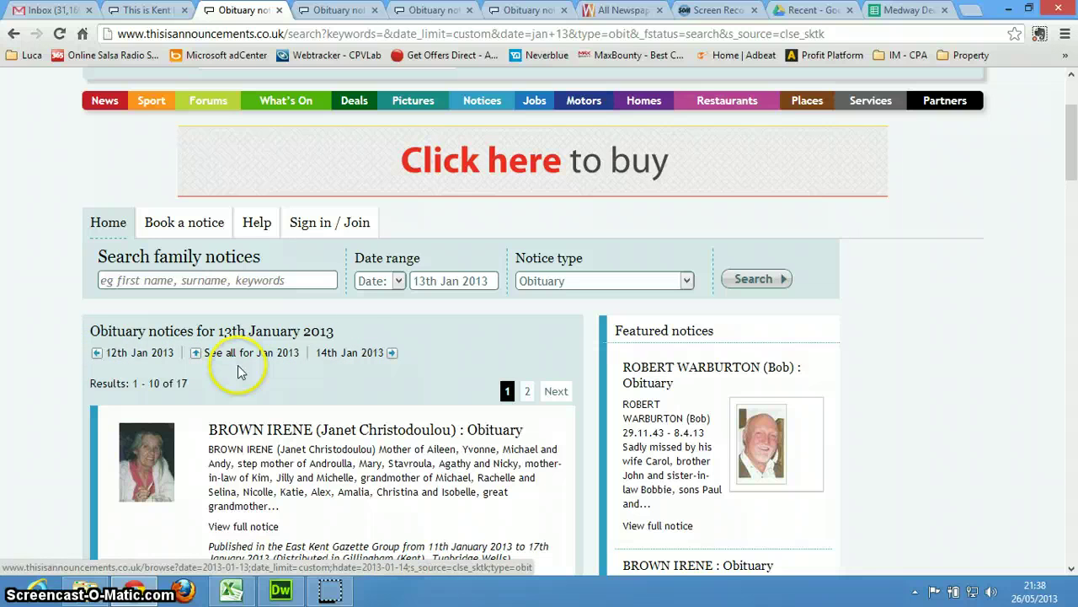
click(98, 359)
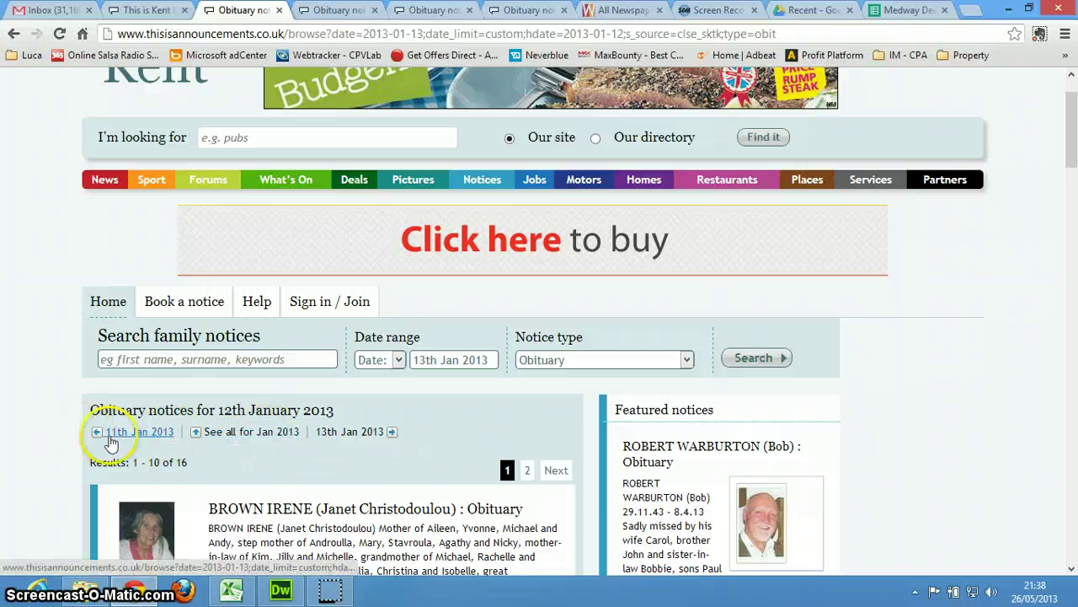
scroll(281, 452, down, 2)
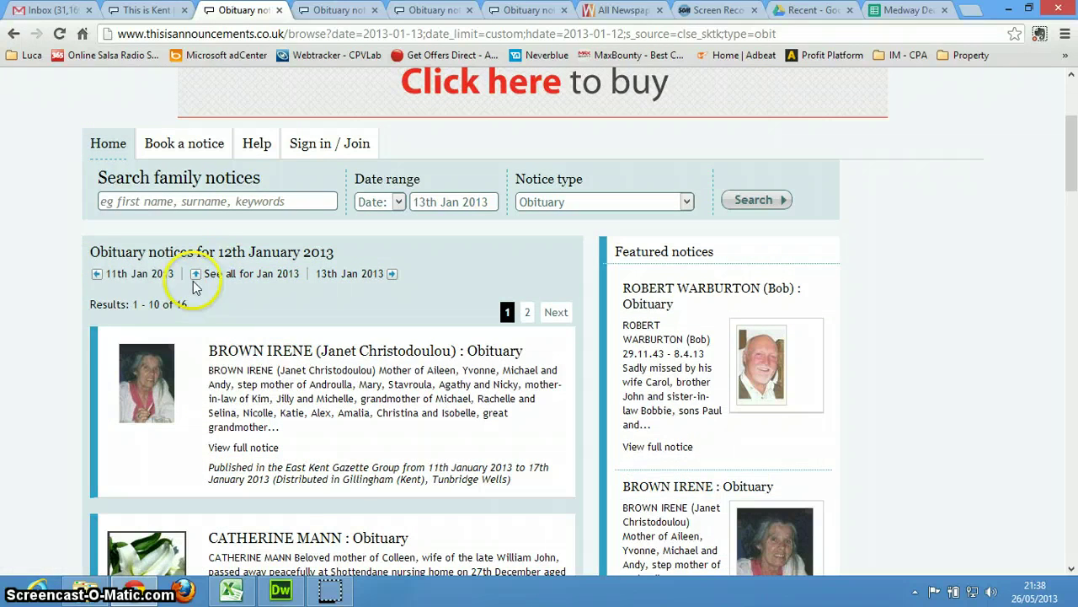
click(96, 276)
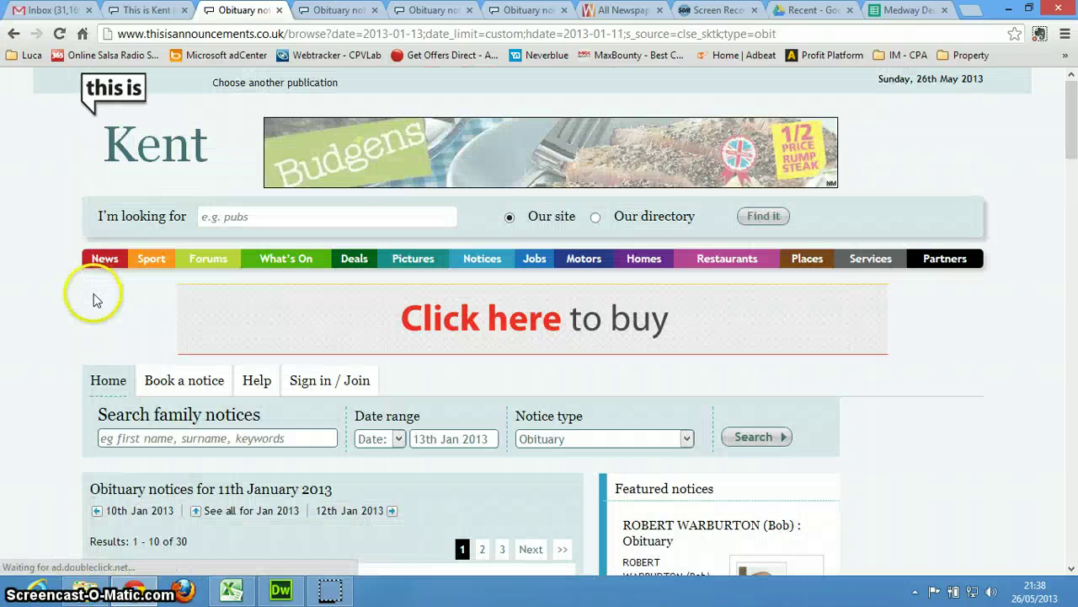
Search the obituary notices for Jan 2013, and again with the date shortened to the whole year 2013.
scroll(96, 297, down, 2)
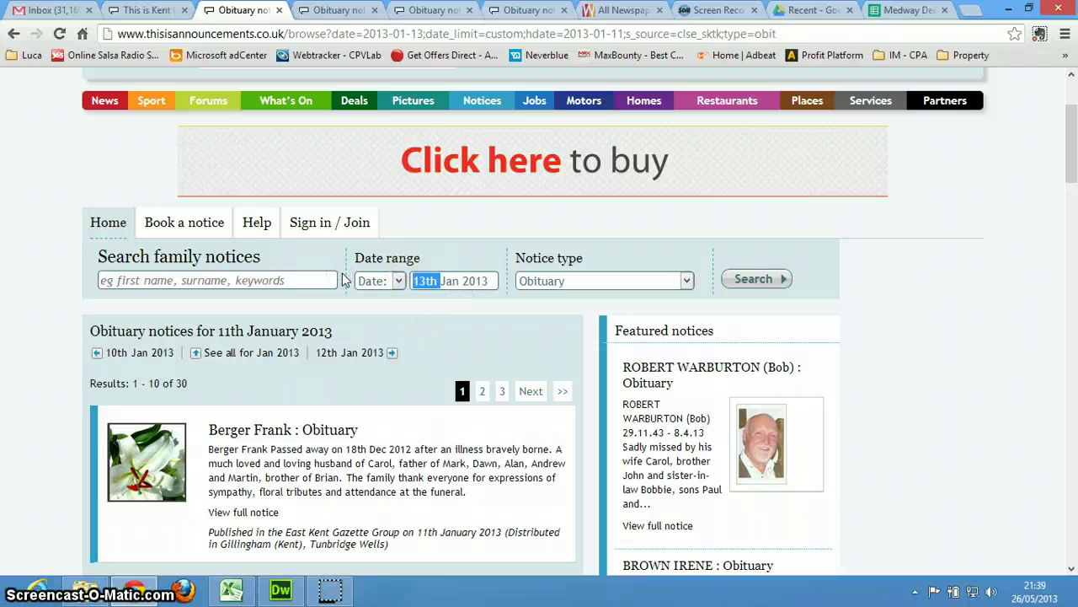
click(755, 279)
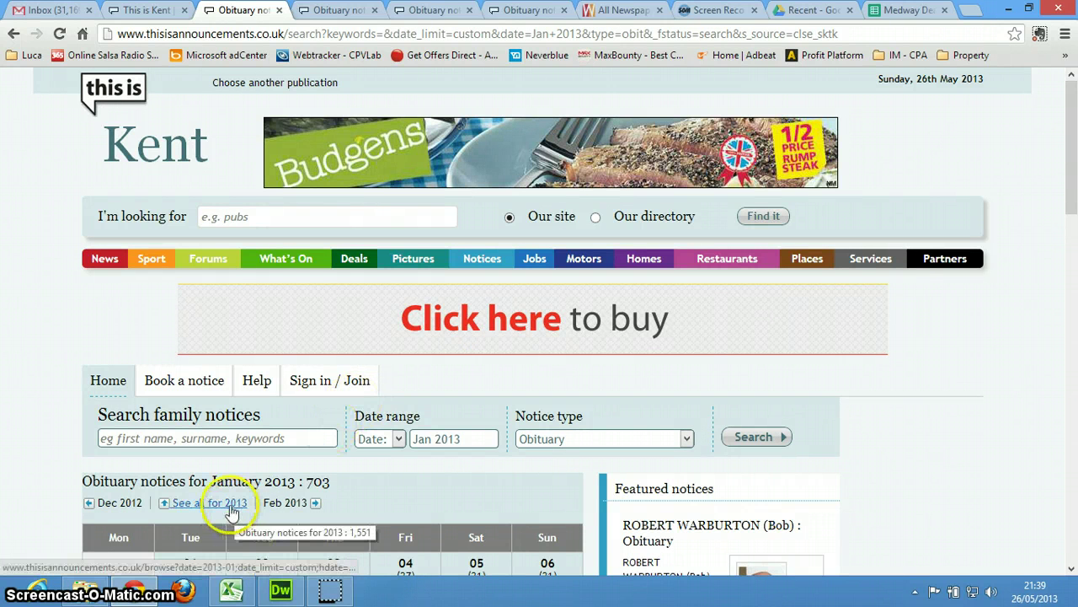
drag(432, 438, 360, 439)
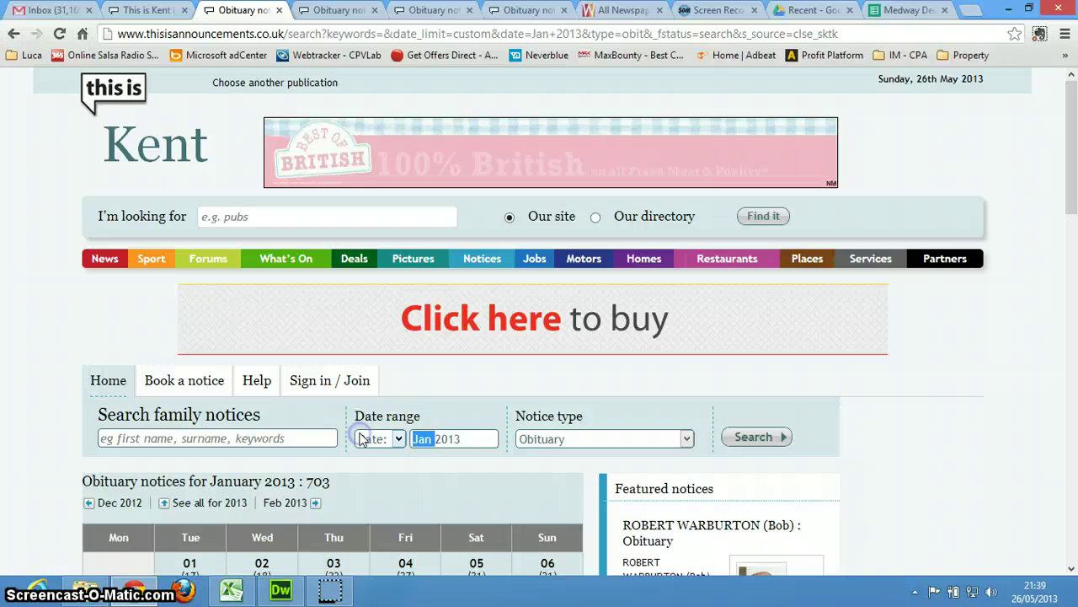
key(BackSpace)
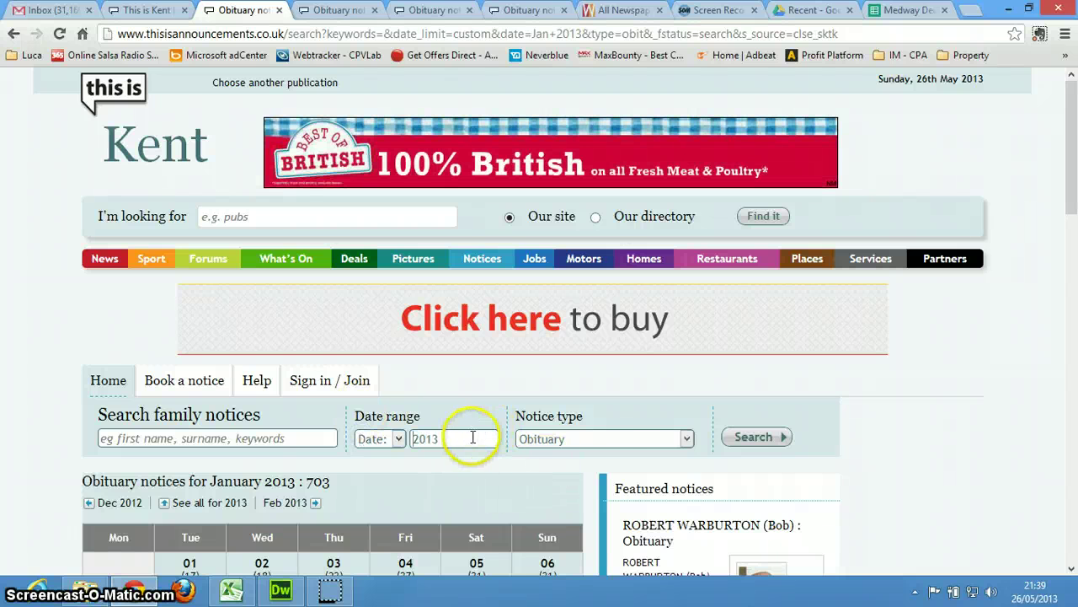
click(758, 437)
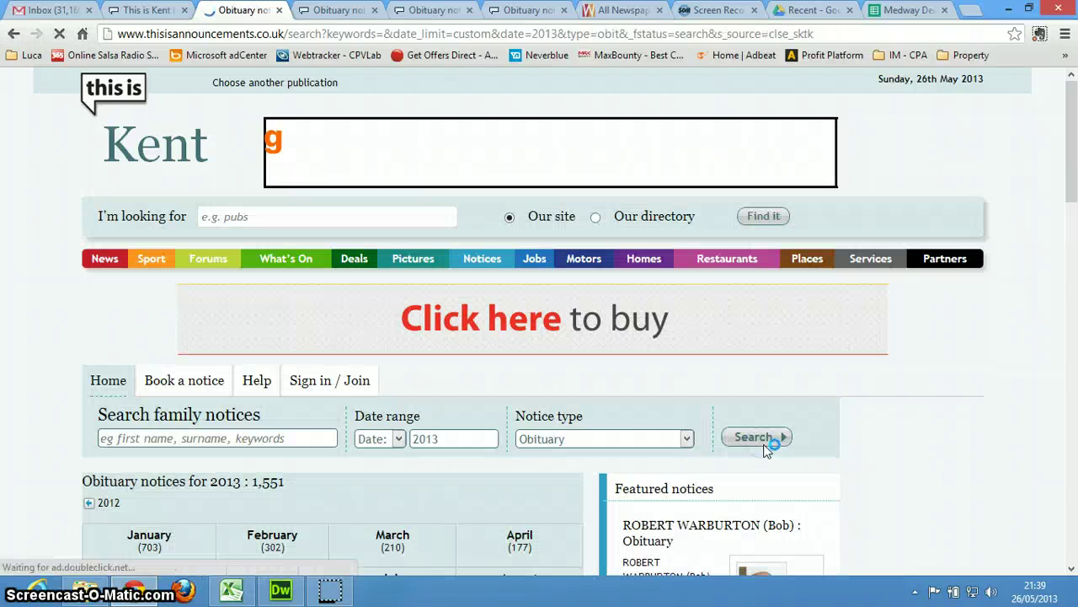
scroll(341, 472, down, 2)
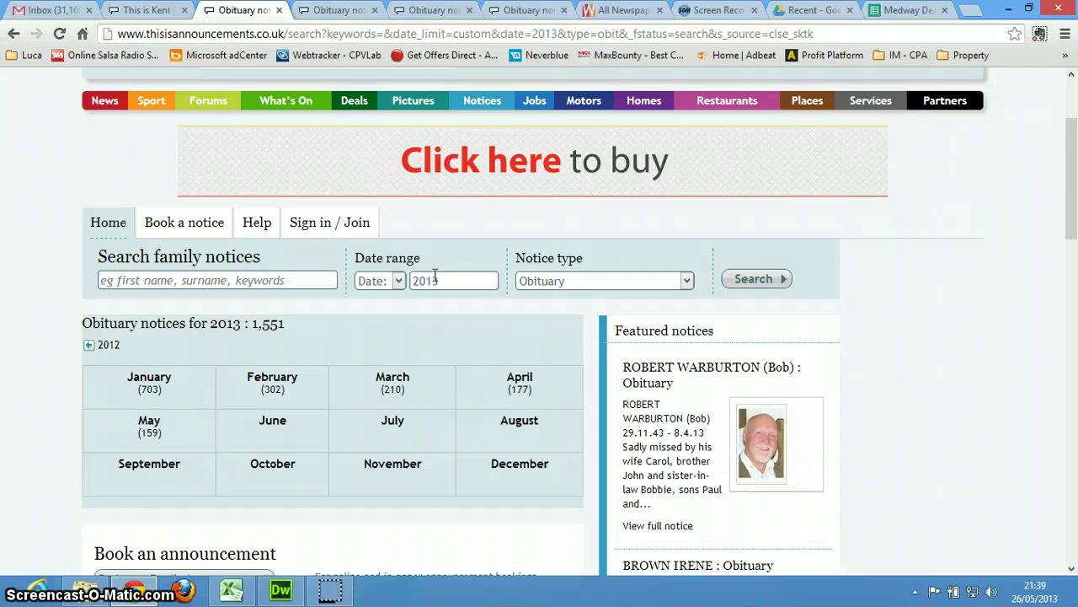
Change the search date to jan 2013, run the obituary search and open the overview of all 2013 notices.
click(316, 358)
click(413, 280)
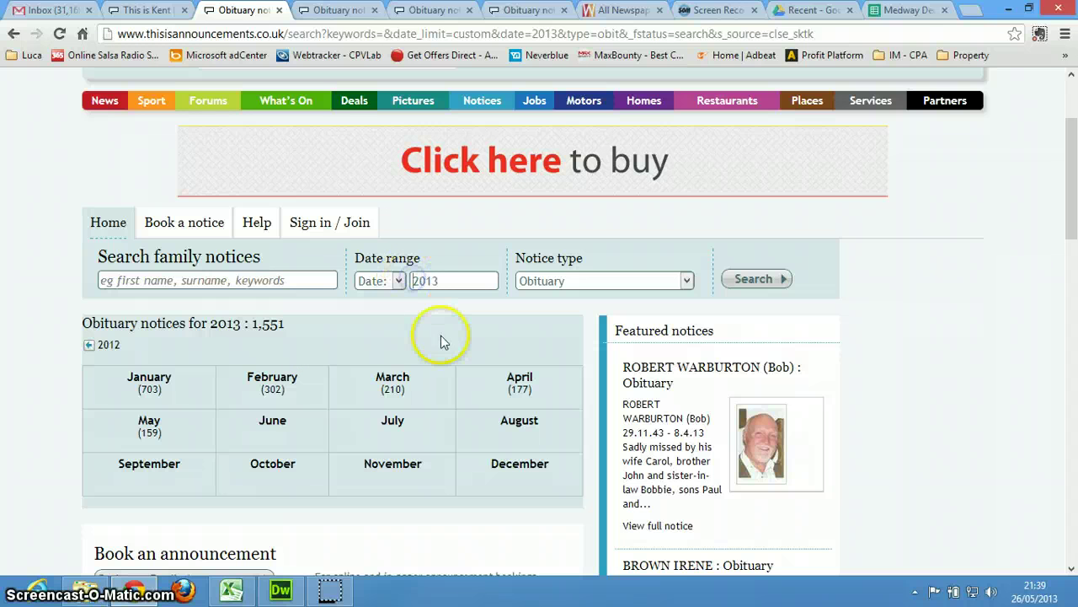
text(jan)
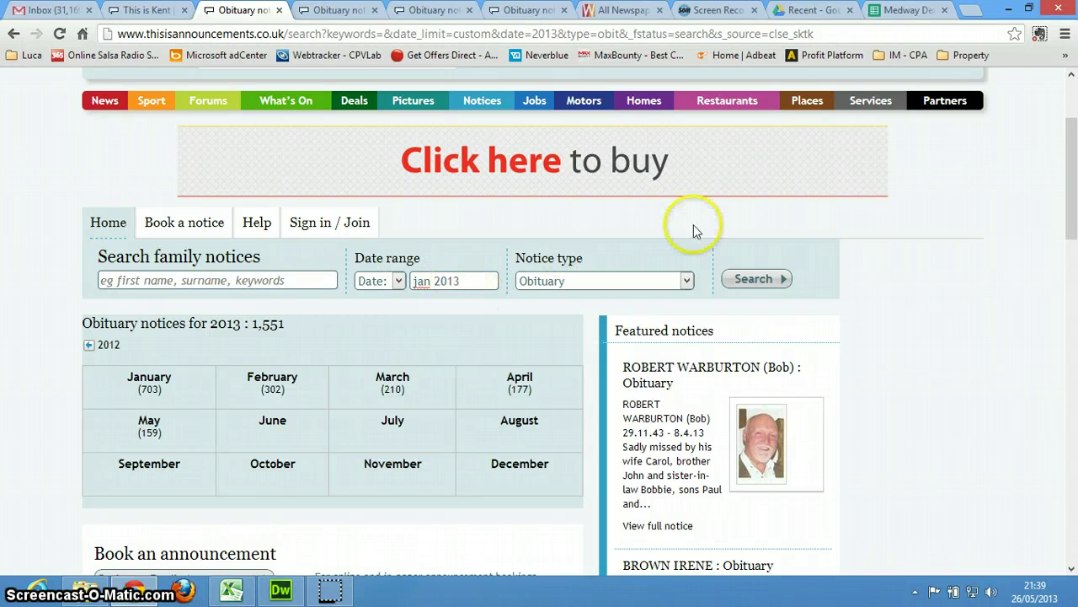
click(754, 278)
scroll(397, 360, down, 3)
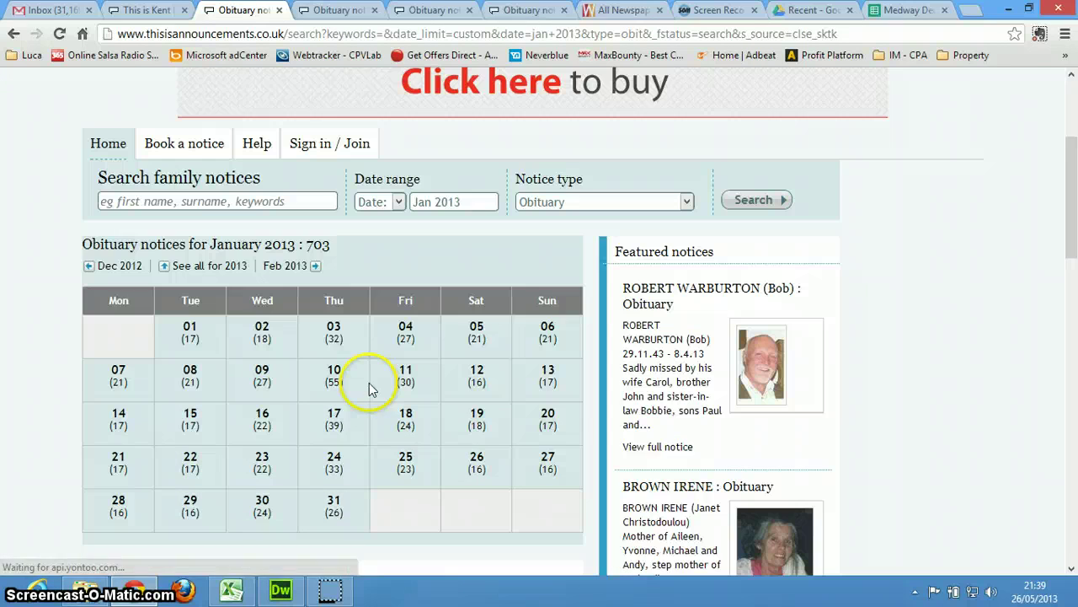
click(217, 268)
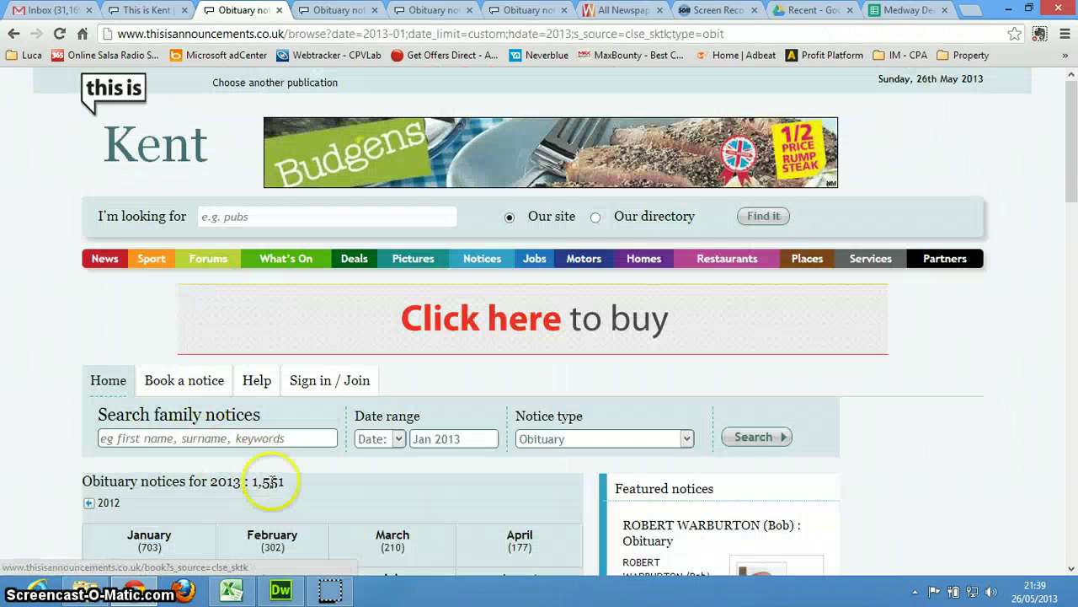
drag(251, 481, 330, 483)
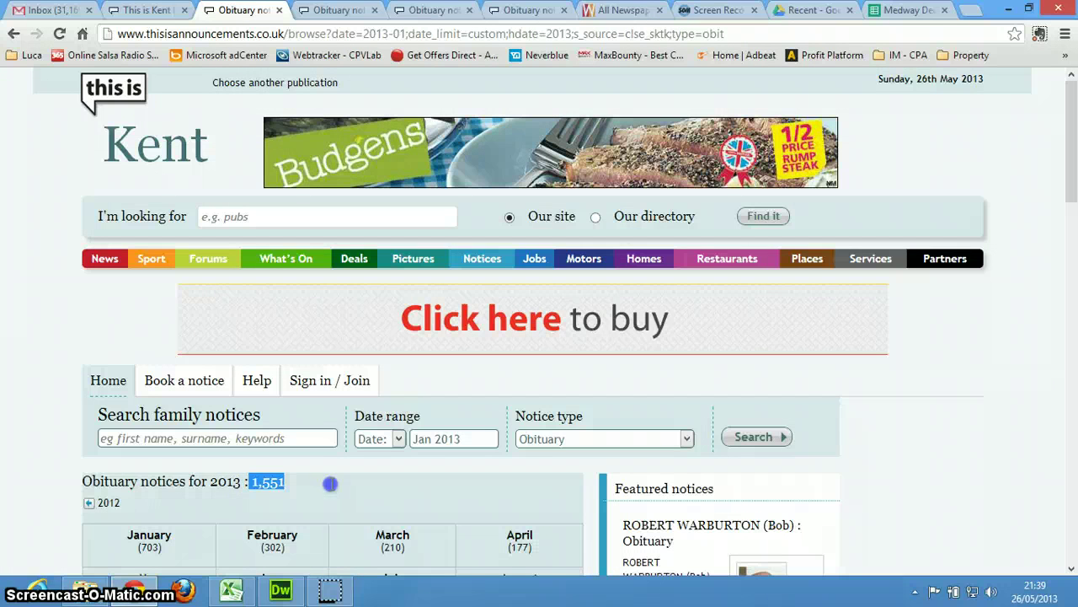
Open the January 2013 obituary calendar from the yearly overview in a new browser tab and check it alongside the 2012 overview.
click(437, 439)
double_click(431, 439)
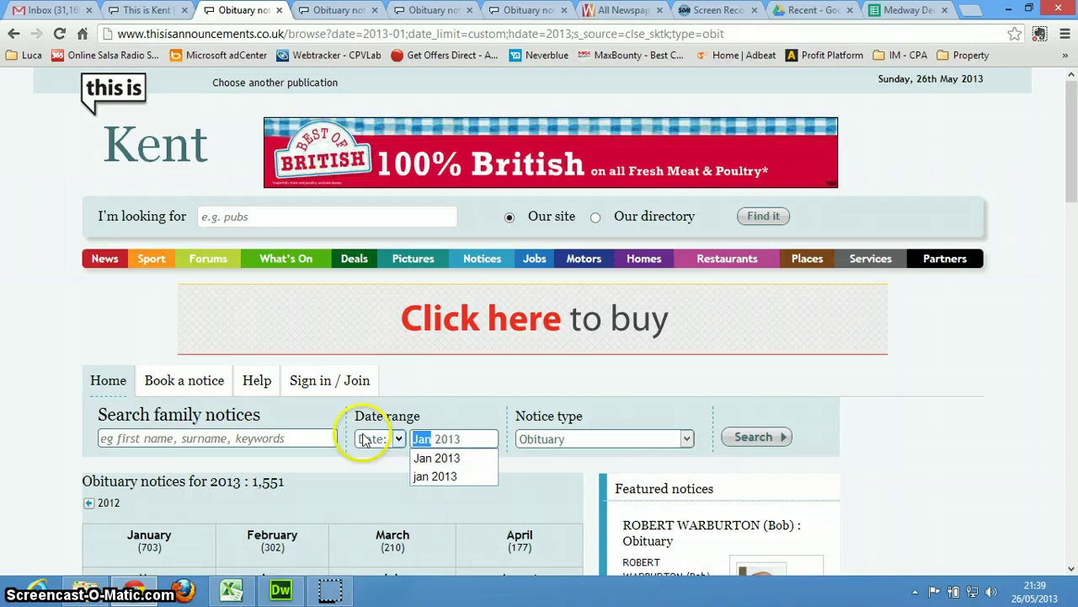
scroll(371, 438, down, 1)
scroll(375, 438, down, 3)
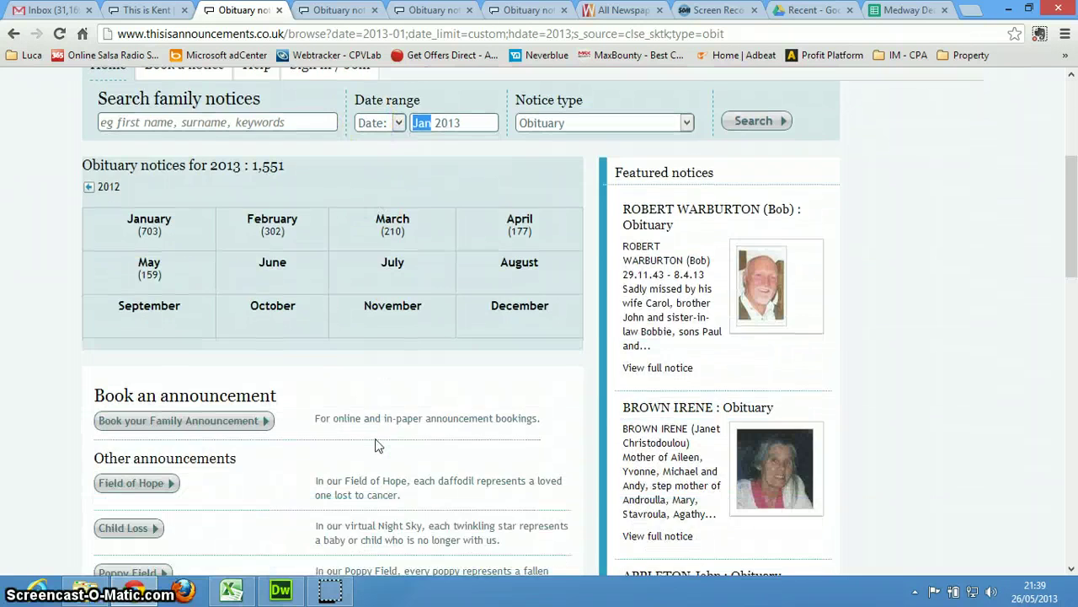
right_click(150, 221)
click(191, 232)
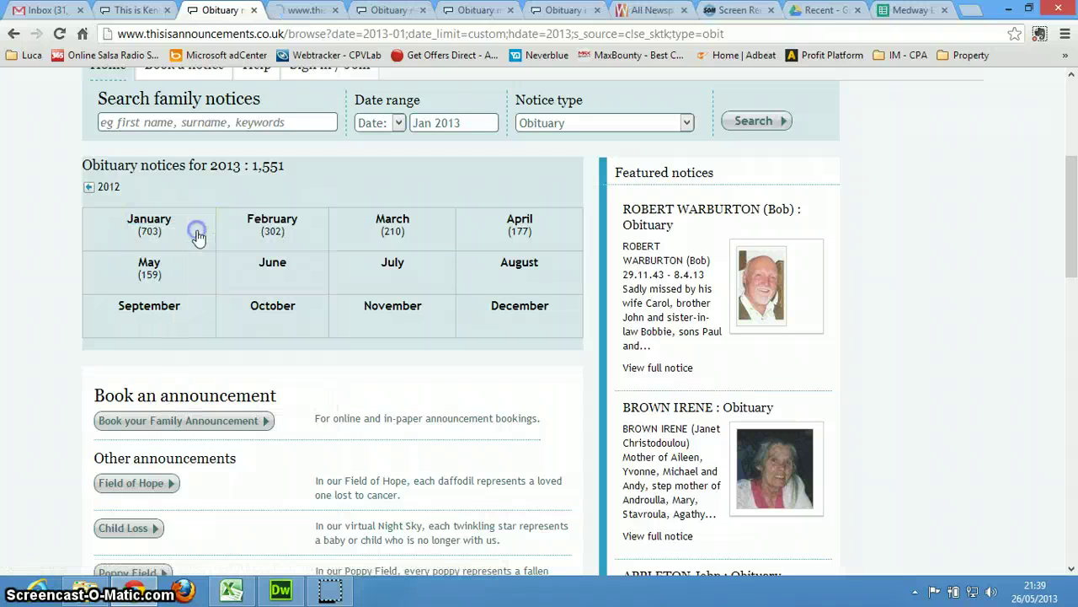
click(303, 10)
scroll(135, 412, down, 3)
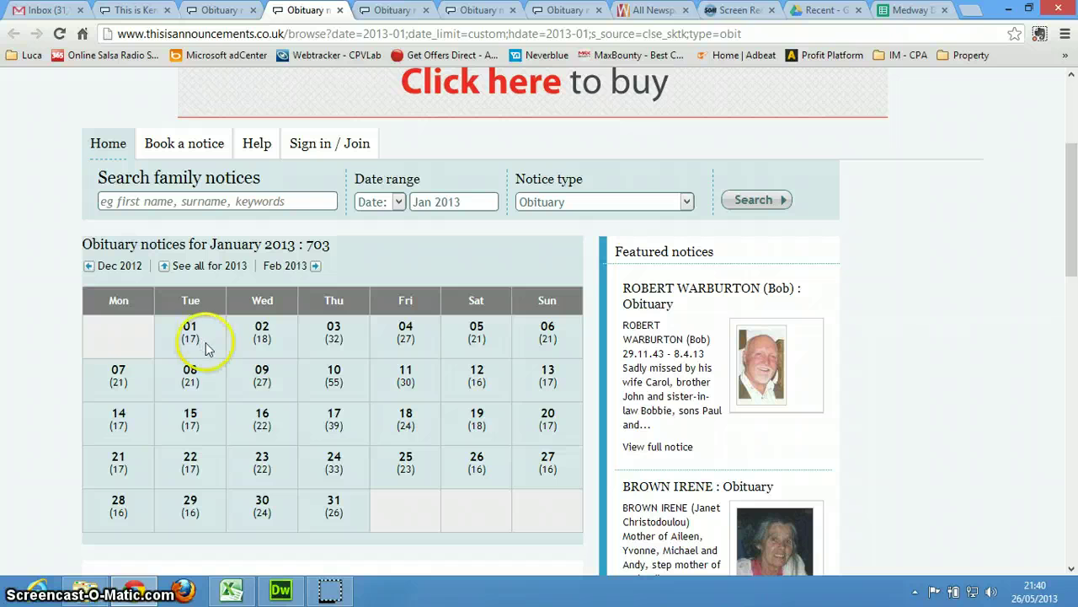
click(386, 12)
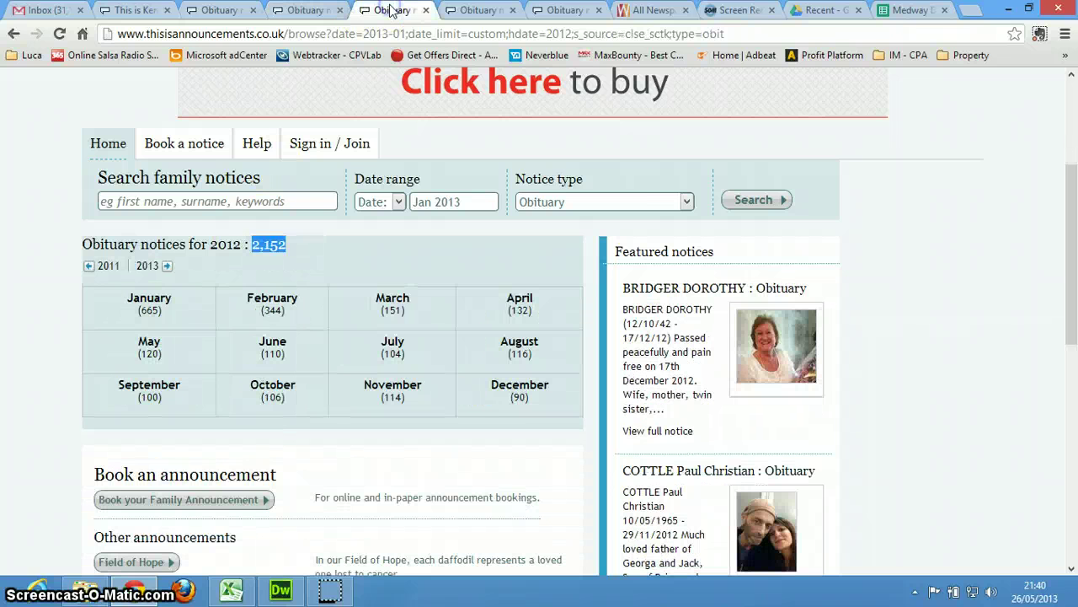
click(303, 10)
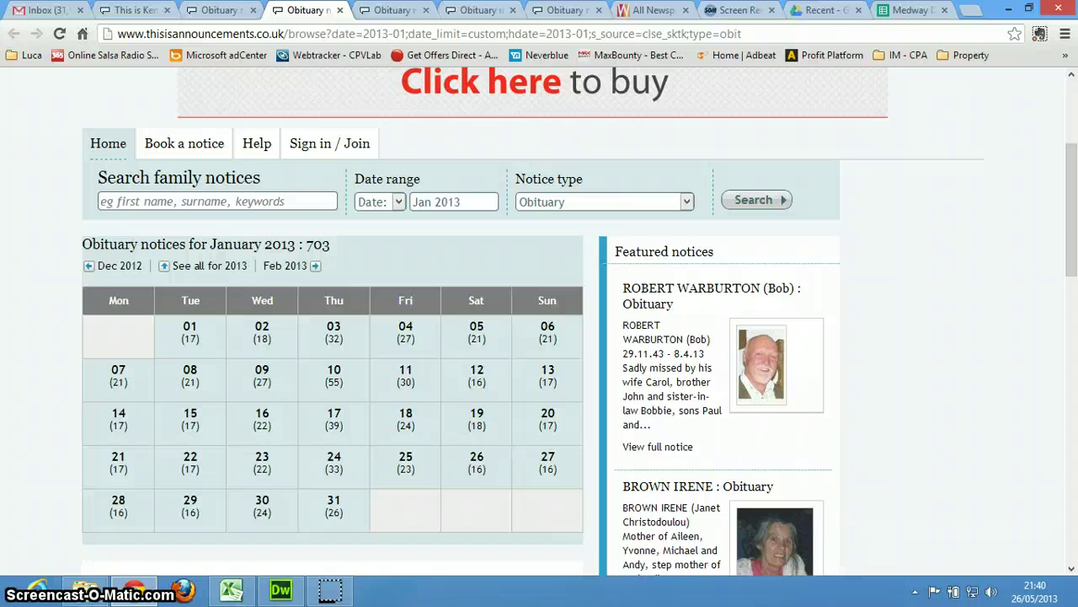
Check the East Kent Gazette Group Obituaries entry on the notices page against the newspaper column of the Medway Deaths 2013-2012 spreadsheet.
click(221, 10)
click(134, 10)
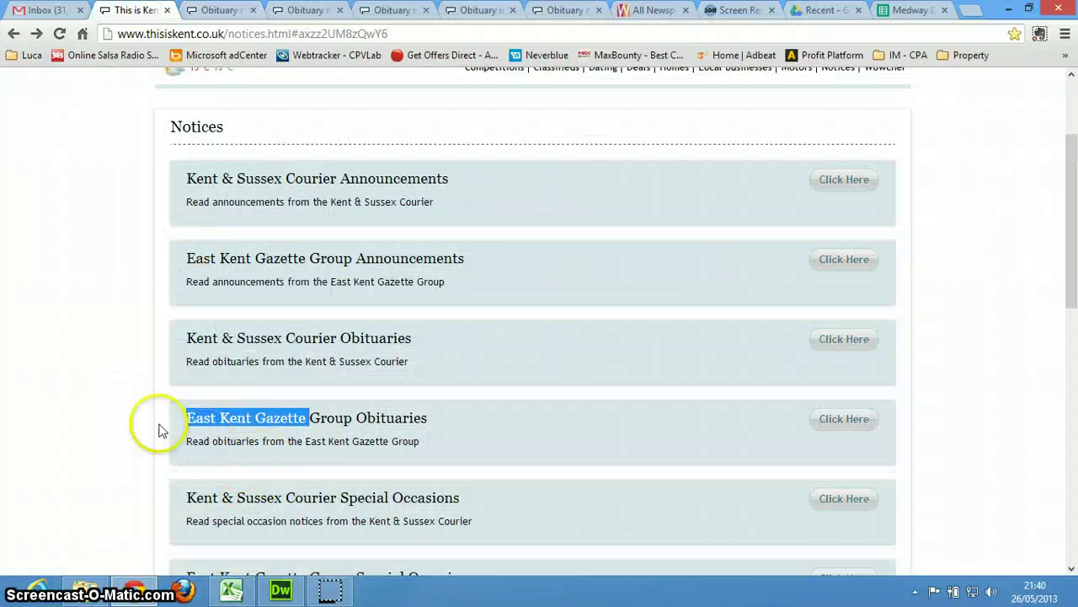
drag(152, 422, 292, 426)
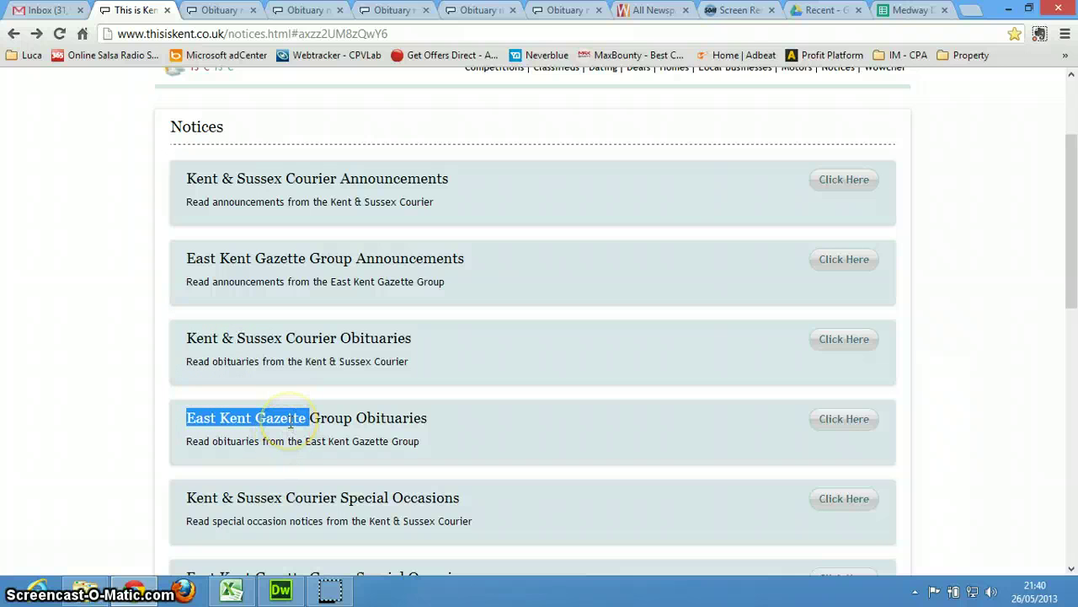
click(908, 10)
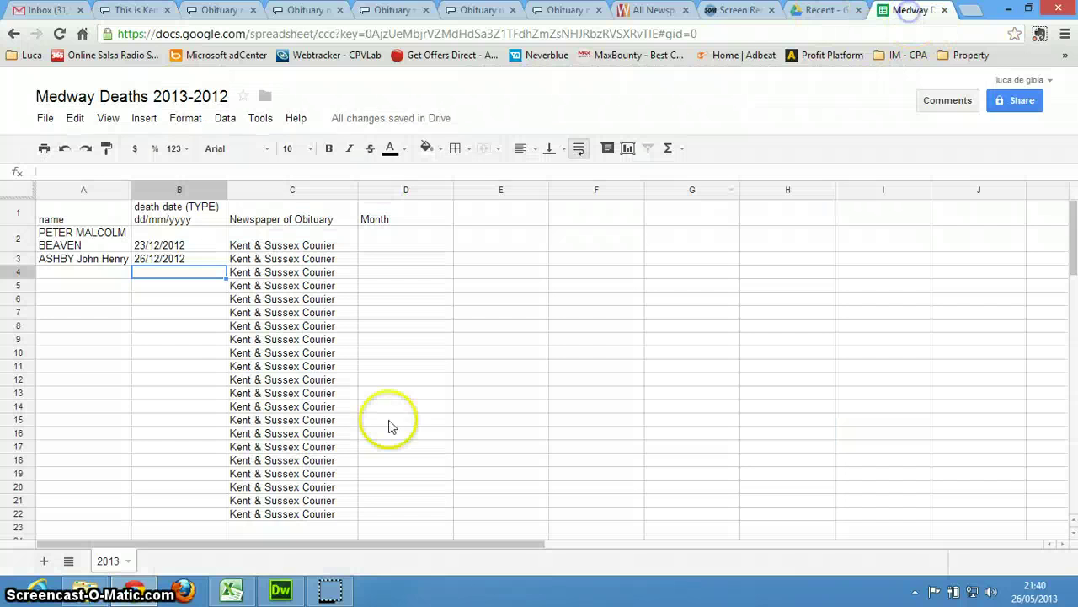
click(295, 249)
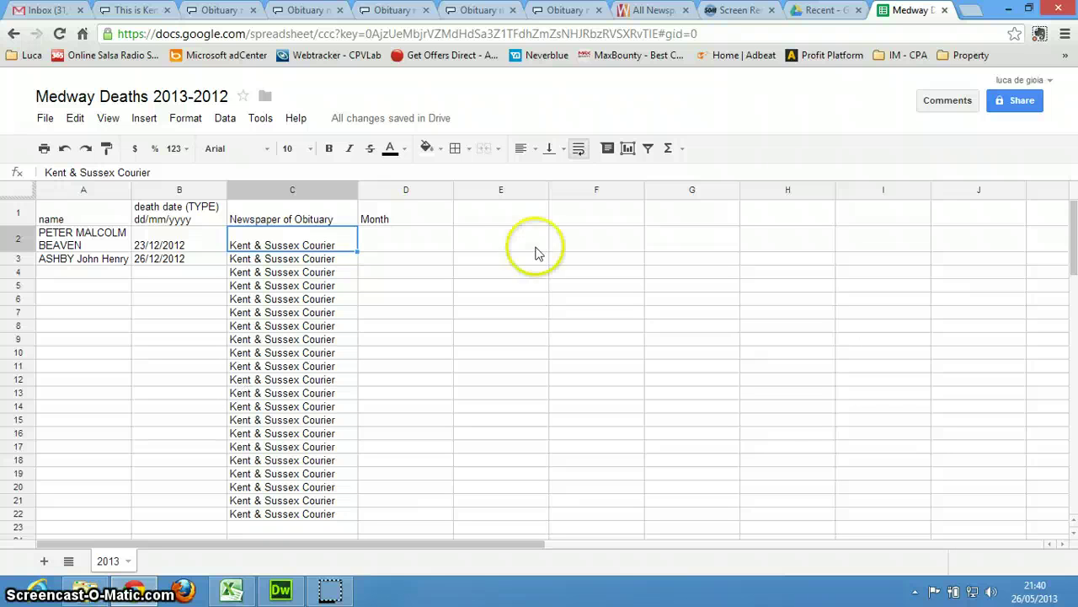
Share the spreadsheet with the collaborator by entering their e-mail address, with Can edit permission and e-mail notification.
click(1021, 100)
key(Escape)
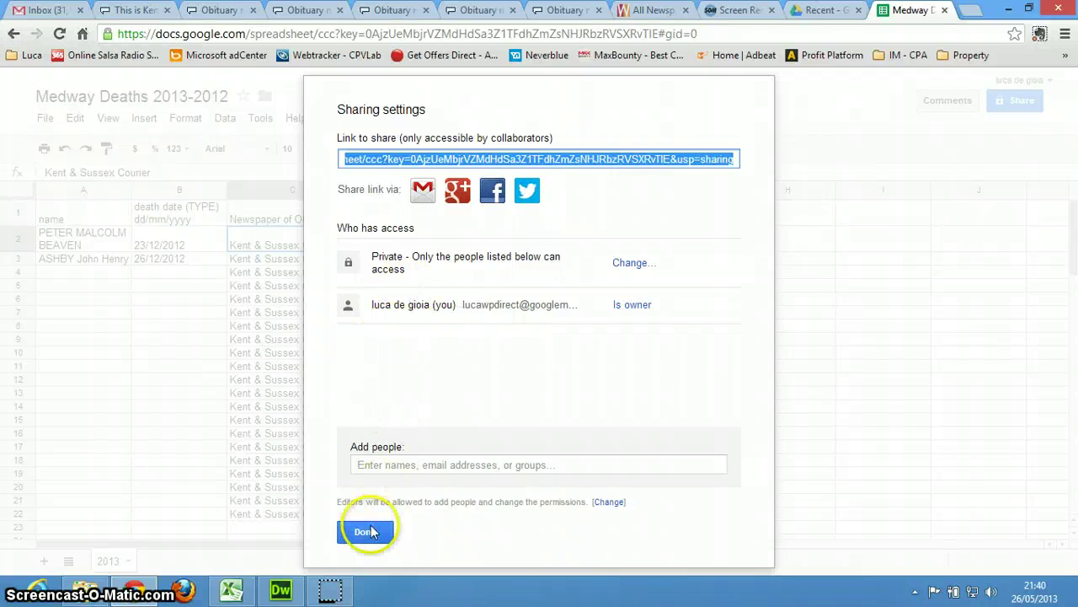
click(396, 469)
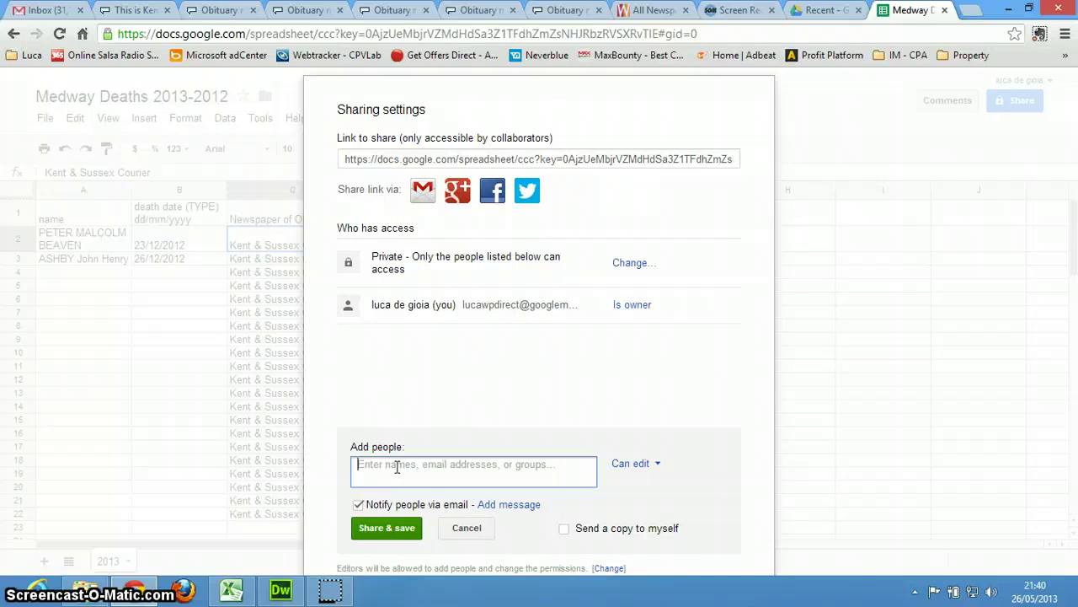
text(d)
click(392, 498)
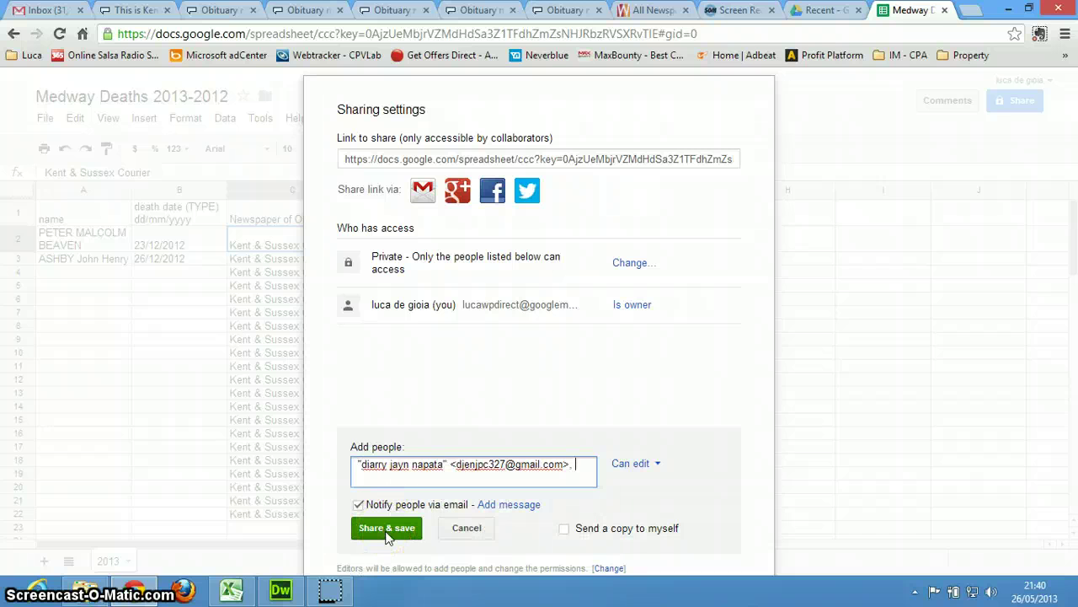
click(387, 531)
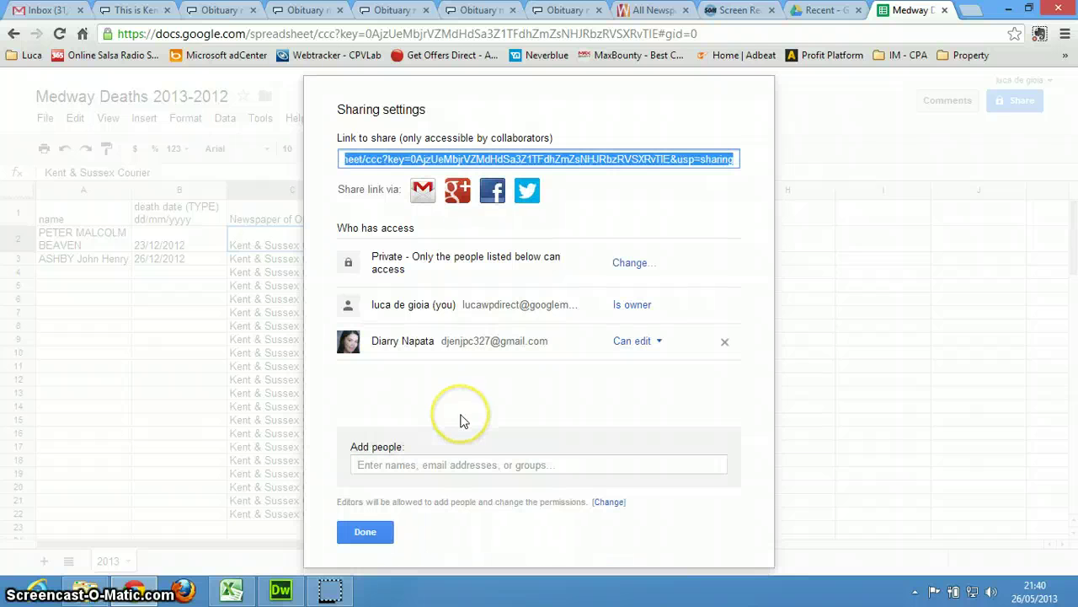
click(356, 531)
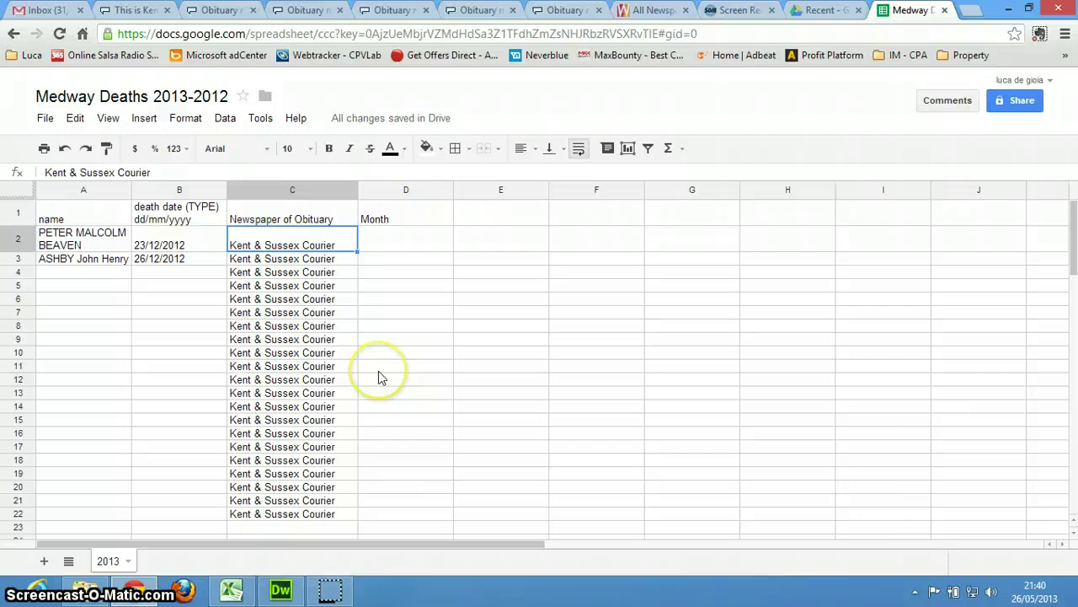
Review the East Kent Gazette Group Obituaries entry on the notices page again and look over the 2013 sheet.
click(135, 10)
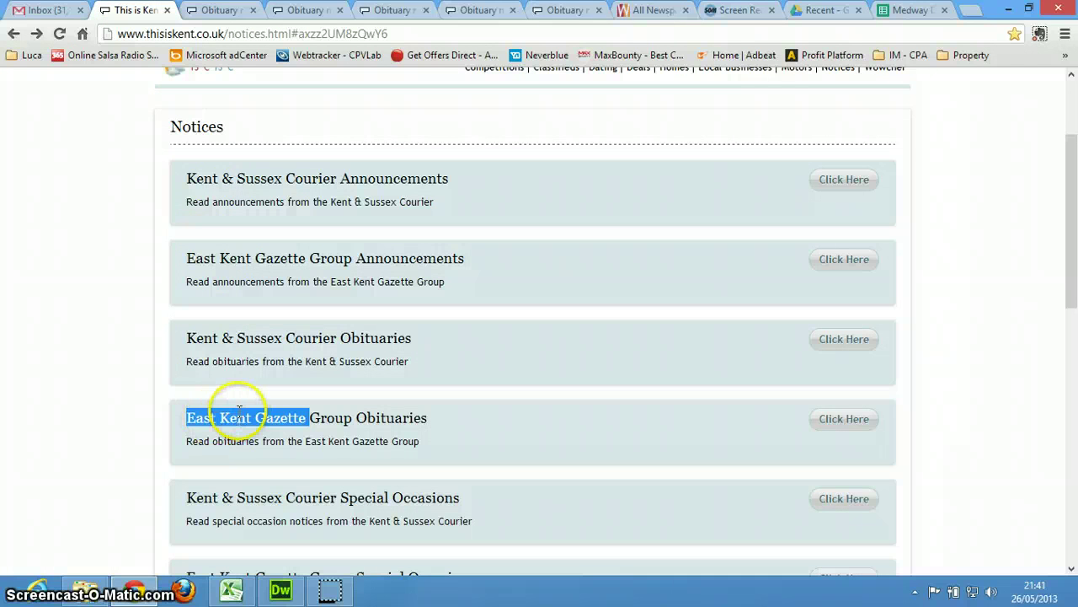
click(910, 10)
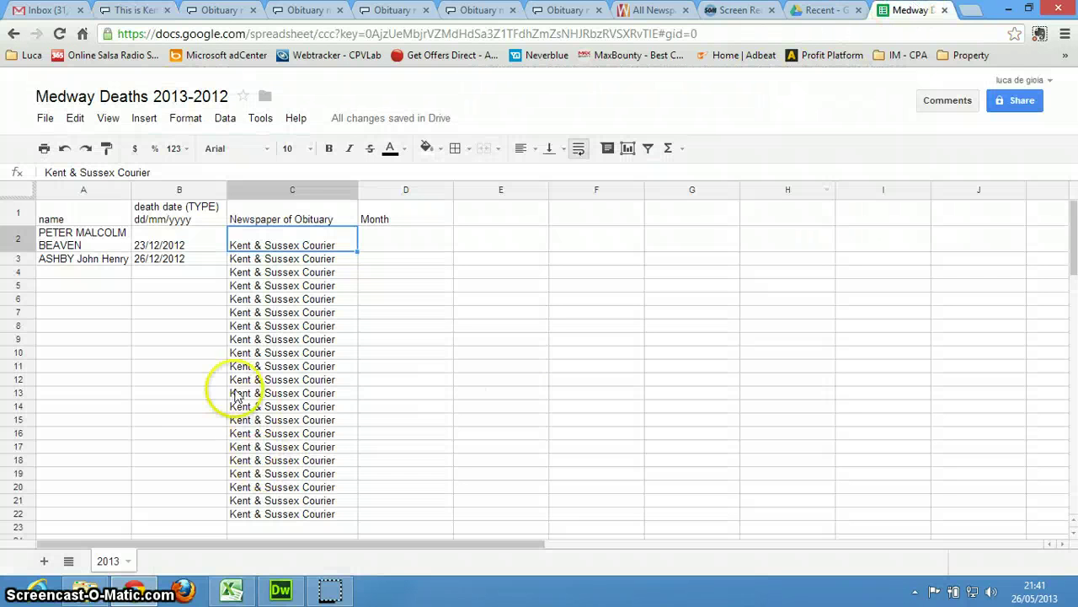
scroll(178, 380, down, 4)
scroll(178, 380, up, 4)
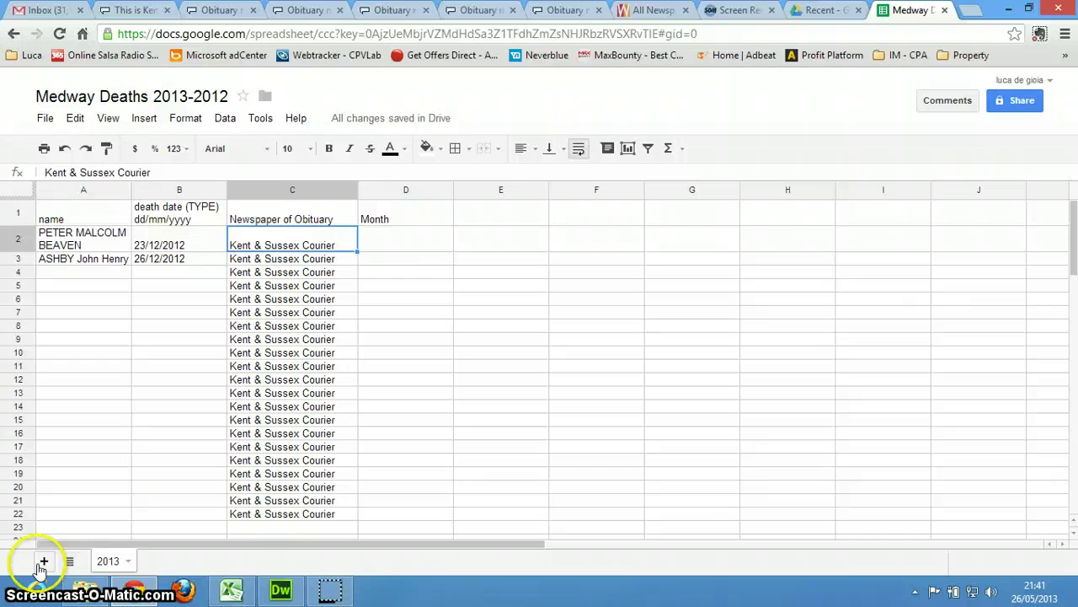
Add a new sheet named 2012 to the spreadsheet and return to the 2013 sheet.
click(44, 561)
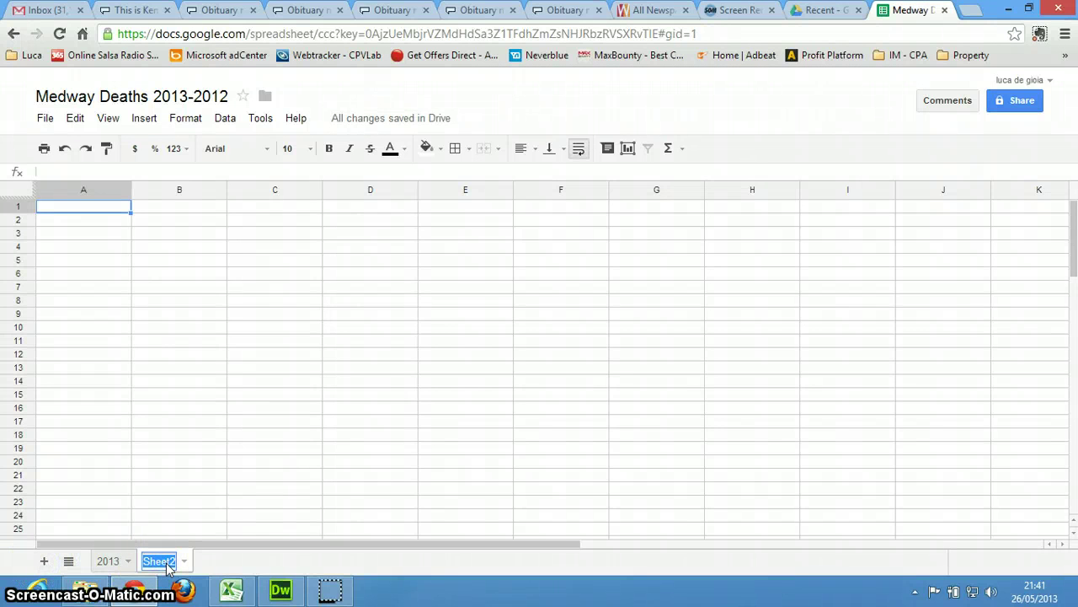
click(246, 448)
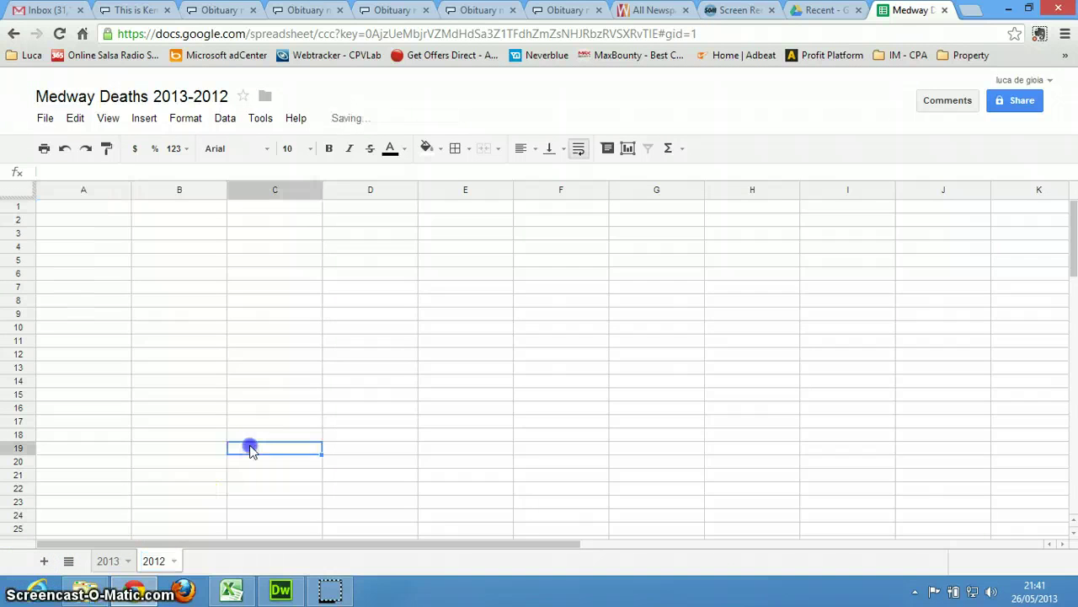
click(109, 561)
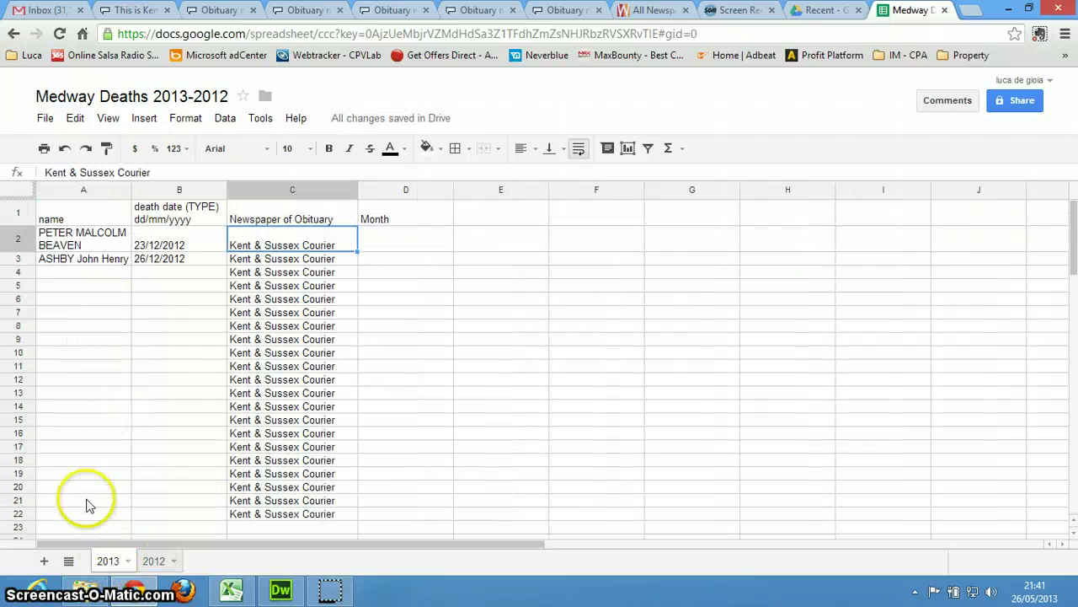
click(93, 407)
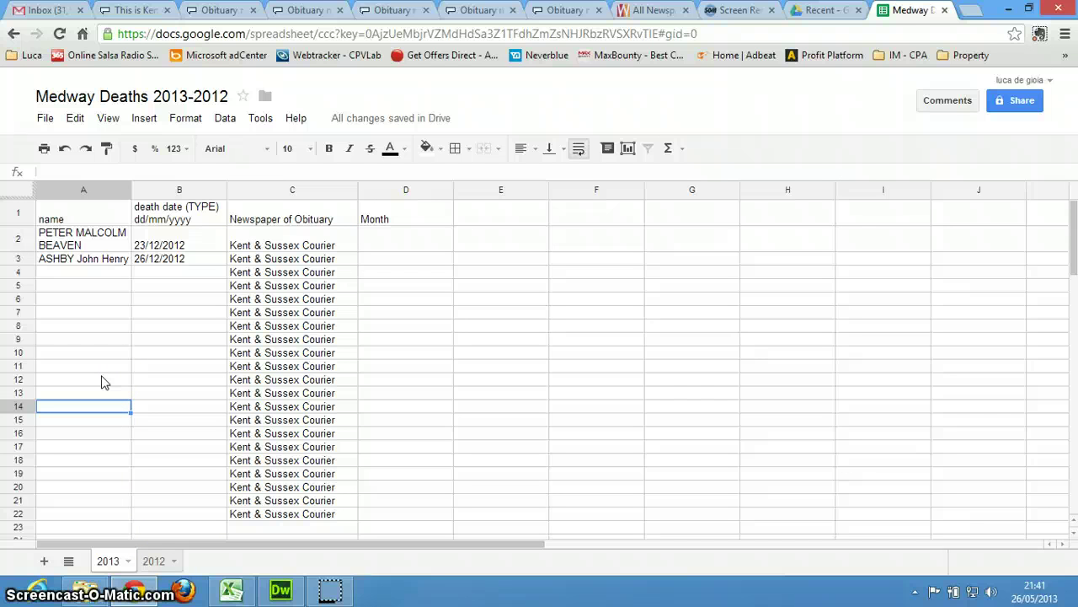
scroll(103, 379, down, 2)
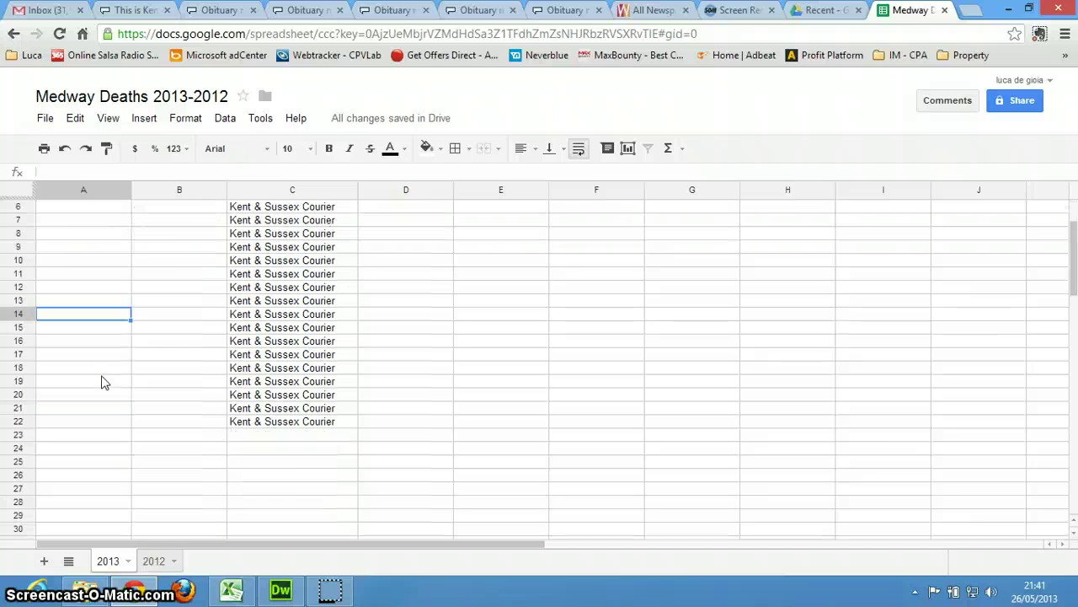
scroll(103, 379, up, 2)
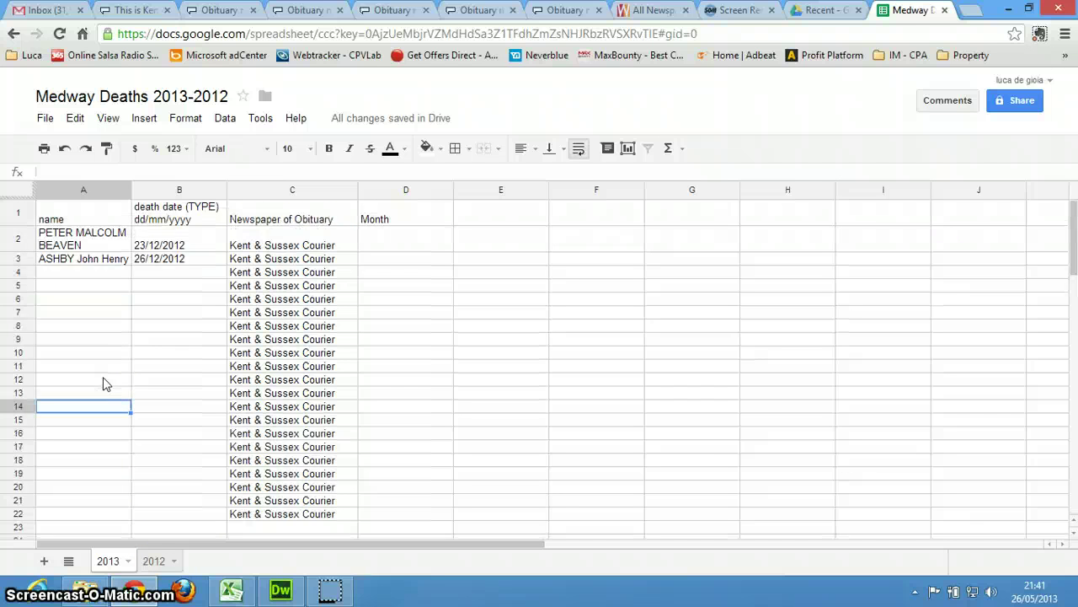
click(168, 259)
click(169, 271)
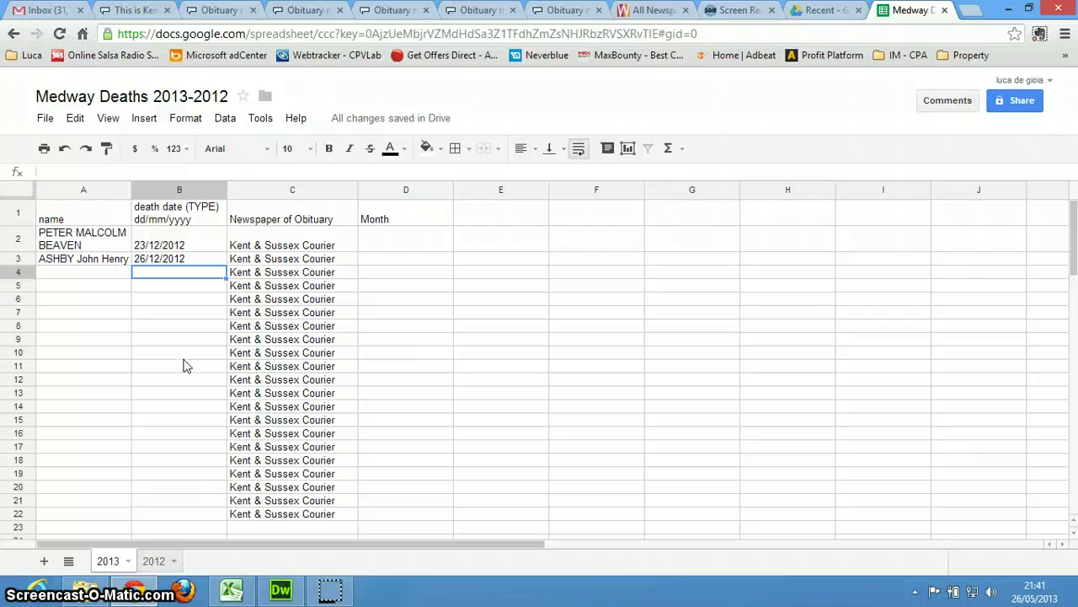
click(346, 593)
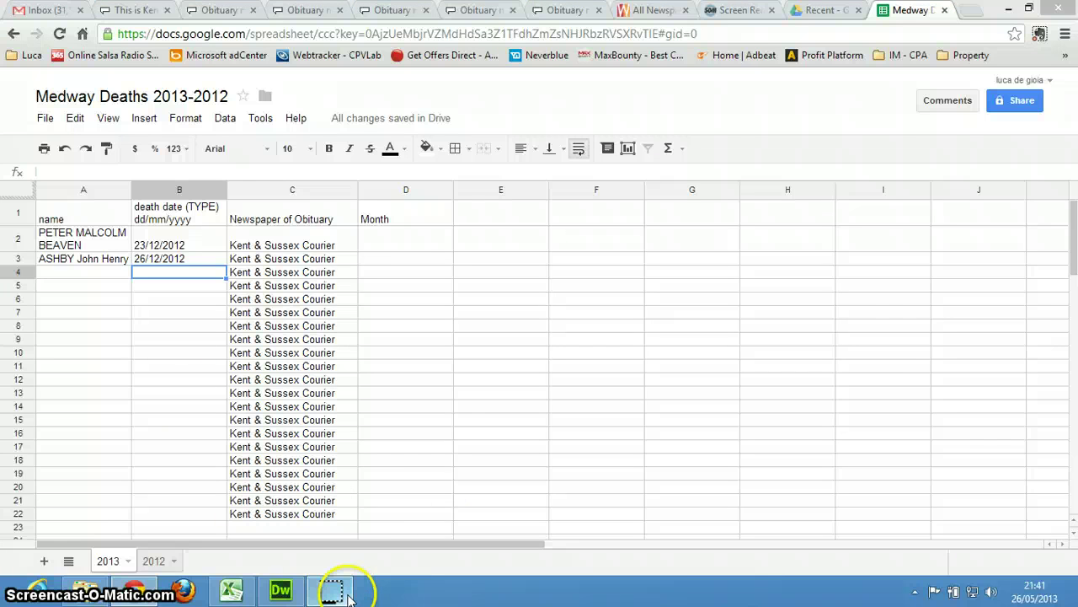